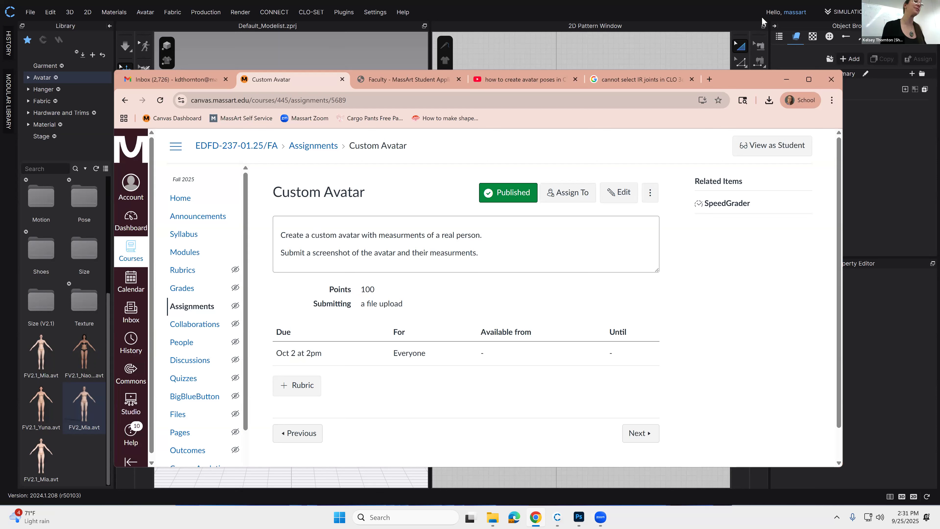
# Step: Switch to CLO and start a new, empty project
pyautogui.click(745, 17)
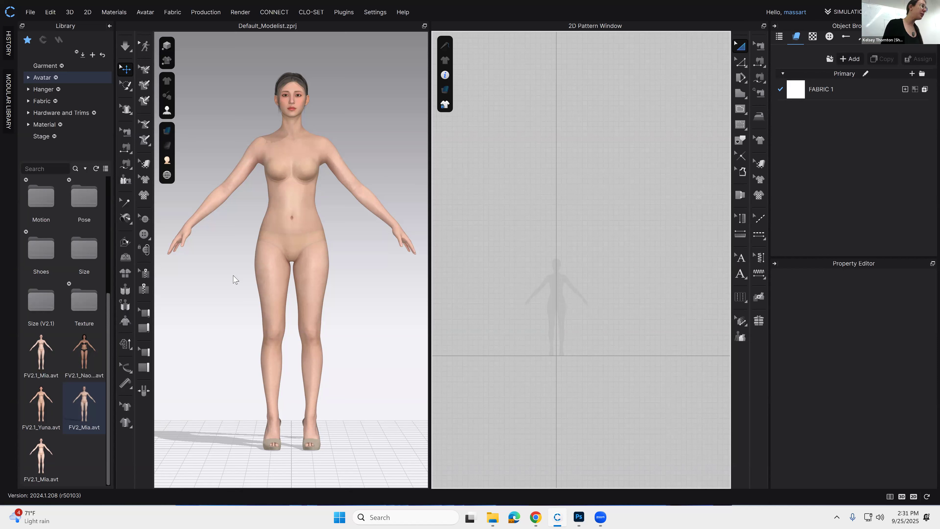
pyautogui.click(148, 15)
pyautogui.click(148, 15)
pyautogui.click(33, 12)
pyautogui.click(41, 22)
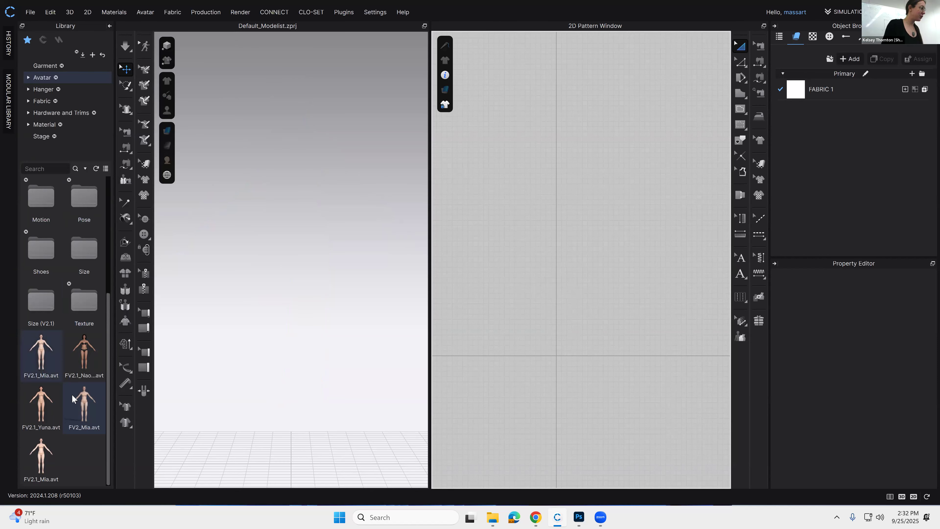
# Step: Load the FV2.1_Yuna avatar from the library's Female_V2 folder
pyautogui.doubleClick(39, 198)
pyautogui.doubleClick(41, 200)
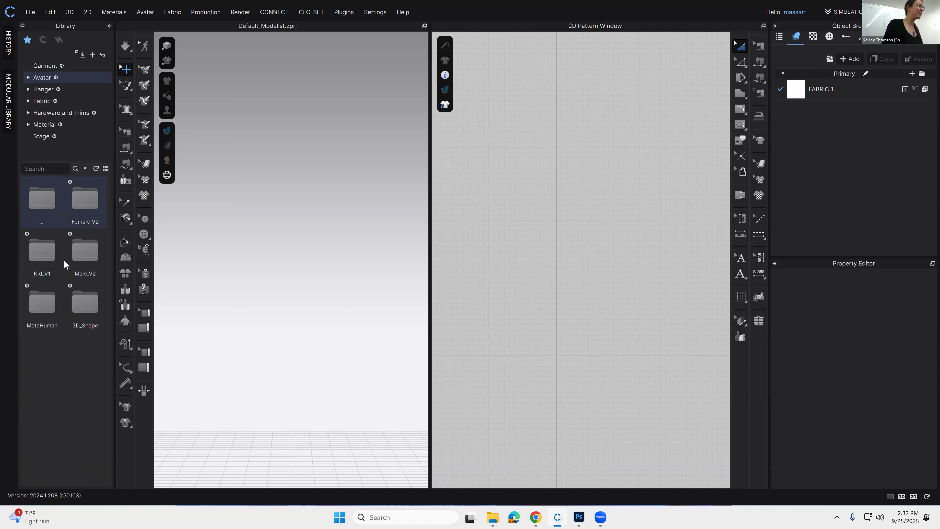
pyautogui.doubleClick(81, 199)
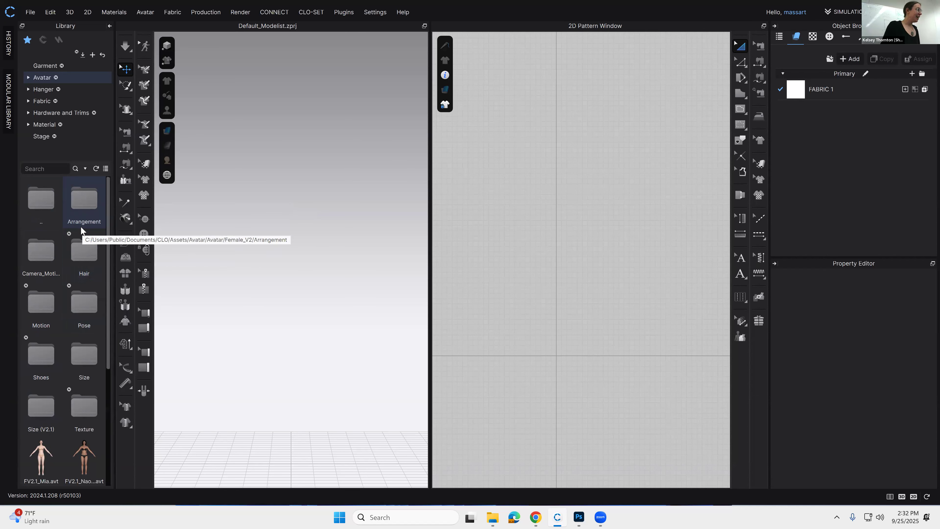
pyautogui.scroll(-3, 81, 446)
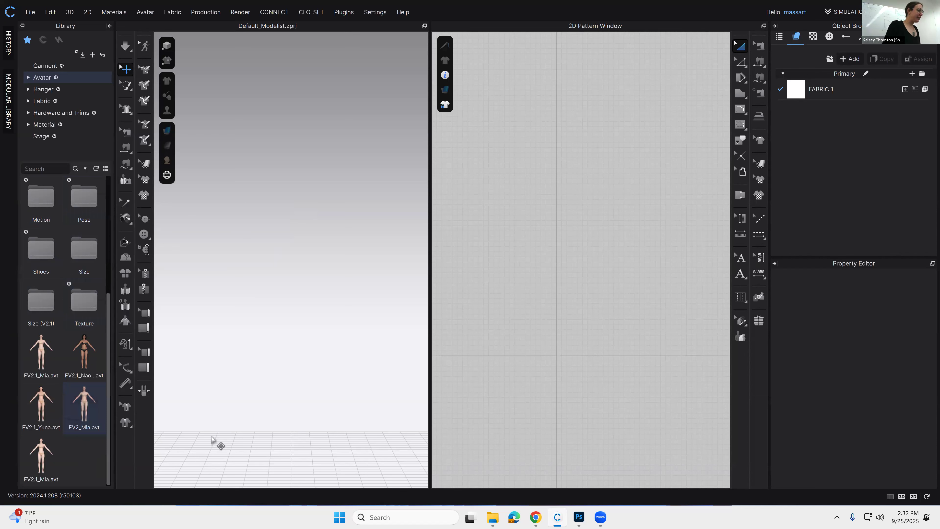
pyautogui.moveTo(78, 400)
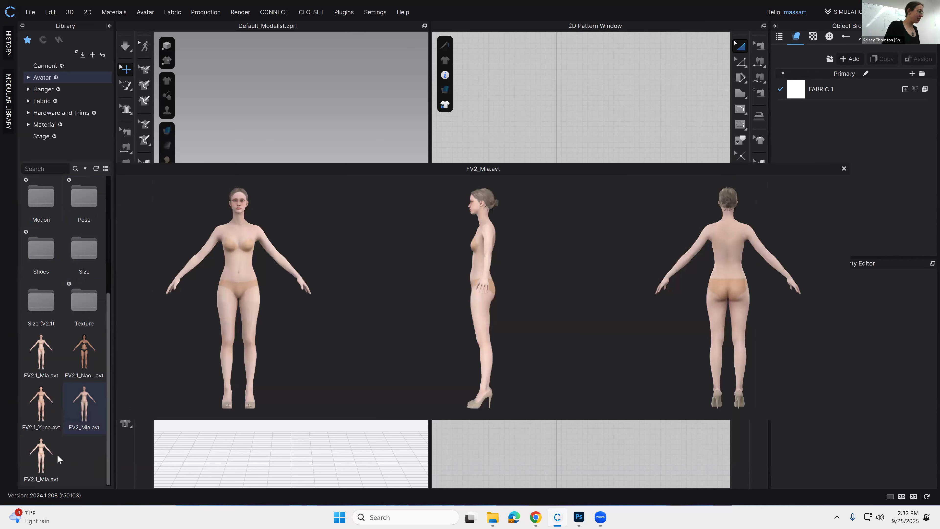
pyautogui.doubleClick(39, 403)
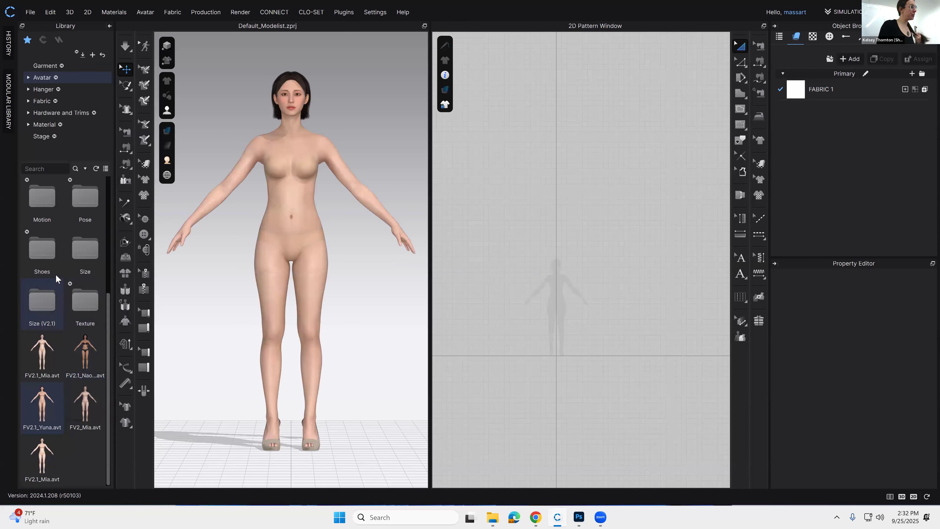
# Step: Show the contents of the Female_V2 Size folder as a list and widen the library until the full names fit
pyautogui.doubleClick(86, 248)
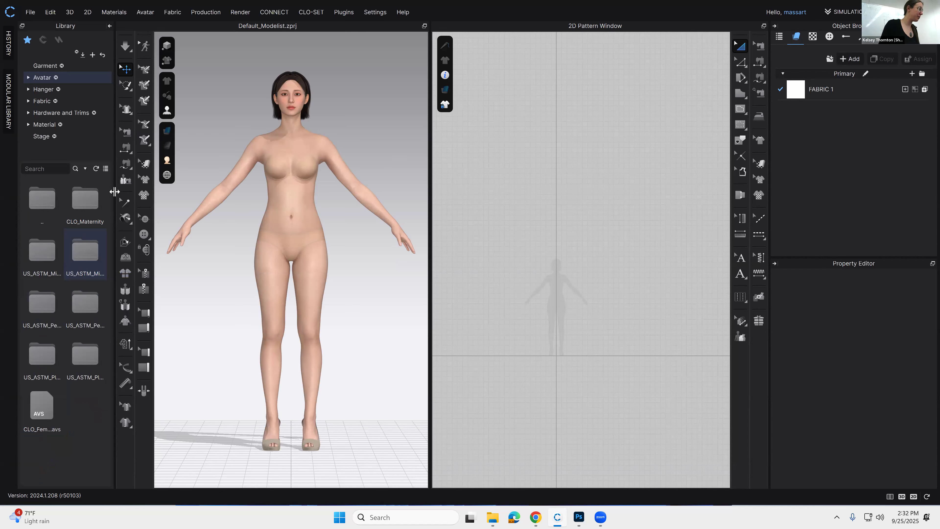
pyautogui.moveTo(114, 197)
pyautogui.mouseDown()
pyautogui.moveTo(124, 197)
pyautogui.moveTo(112, 197)
pyautogui.mouseUp()
pyautogui.click(105, 168)
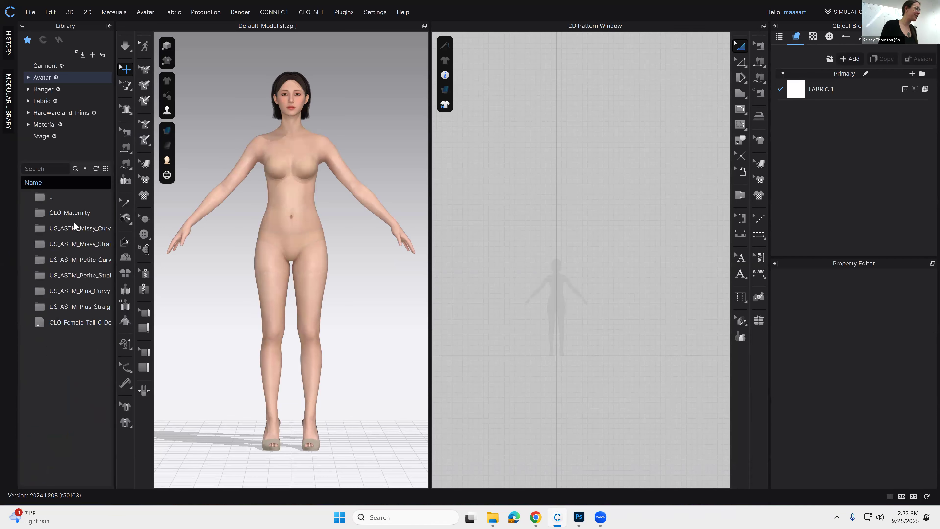
pyautogui.click(106, 168)
pyautogui.click(105, 168)
pyautogui.click(106, 168)
pyautogui.click(106, 168)
pyautogui.click(105, 168)
pyautogui.click(106, 168)
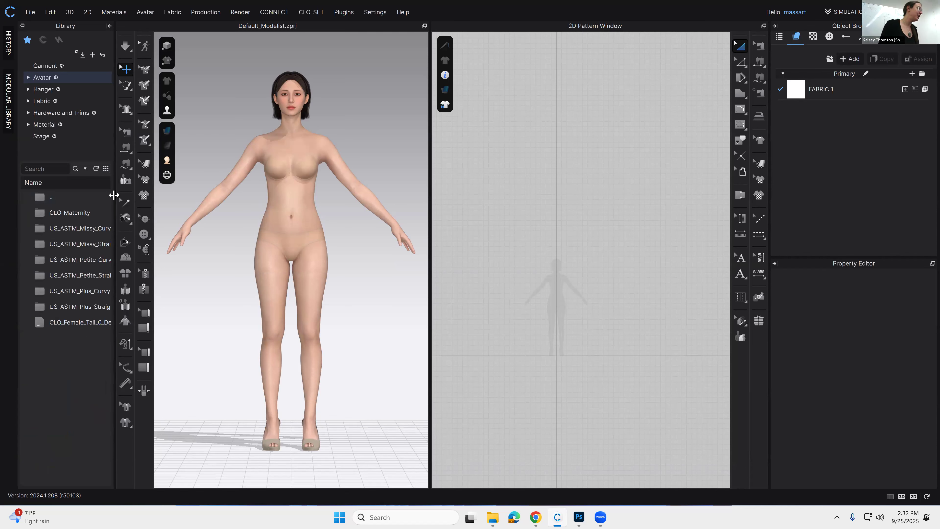
pyautogui.moveTo(133, 195); pyautogui.dragTo(142, 196)
pyautogui.click(100, 212)
pyautogui.click(82, 229)
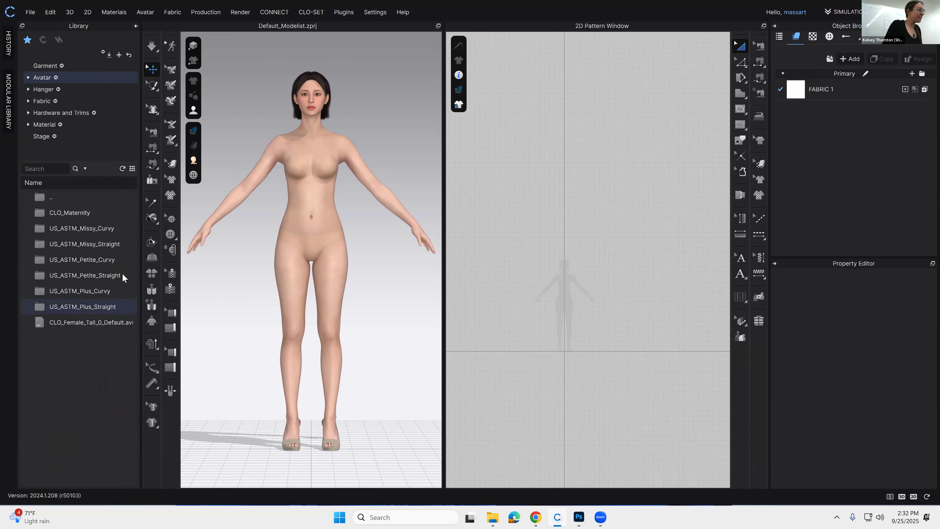
pyautogui.click(106, 245)
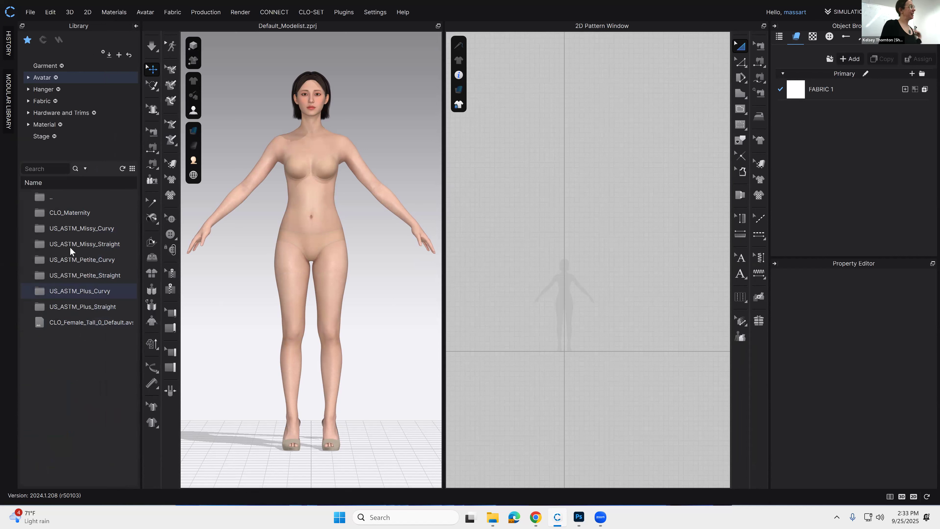
# Step: Apply the US_ASTM_Petite_Curvy sizes 12, 8 and 4 to the avatar one after another, accepting the version notices
pyautogui.doubleClick(72, 261)
pyautogui.doubleClick(87, 290)
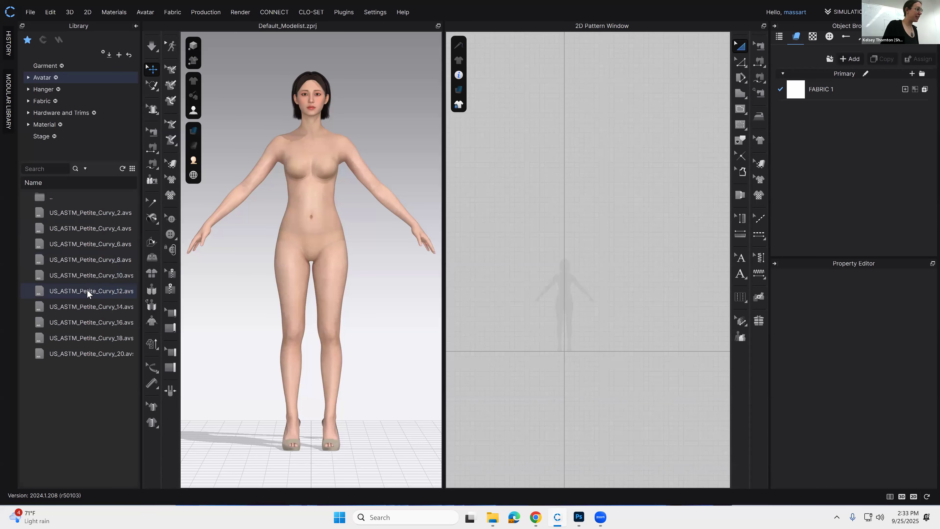
pyautogui.click(468, 300)
pyautogui.doubleClick(83, 261)
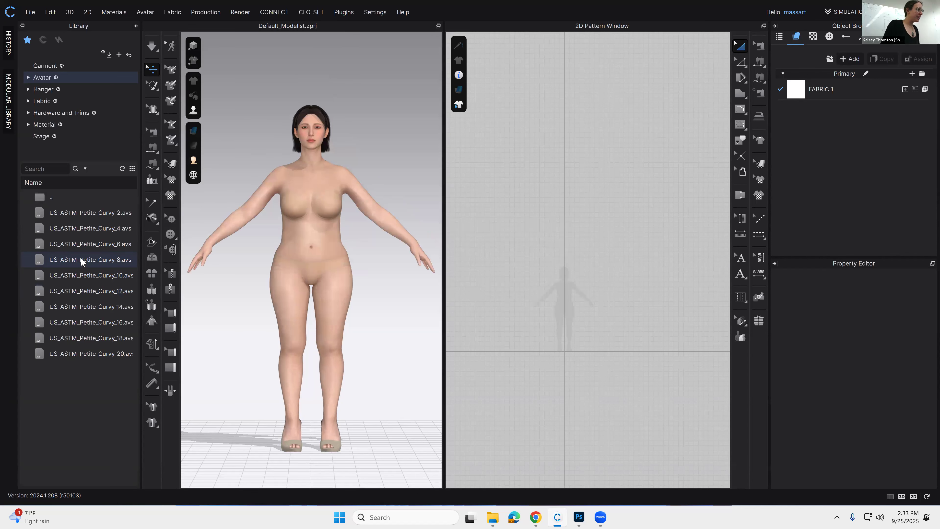
pyautogui.click(474, 300)
pyautogui.doubleClick(109, 227)
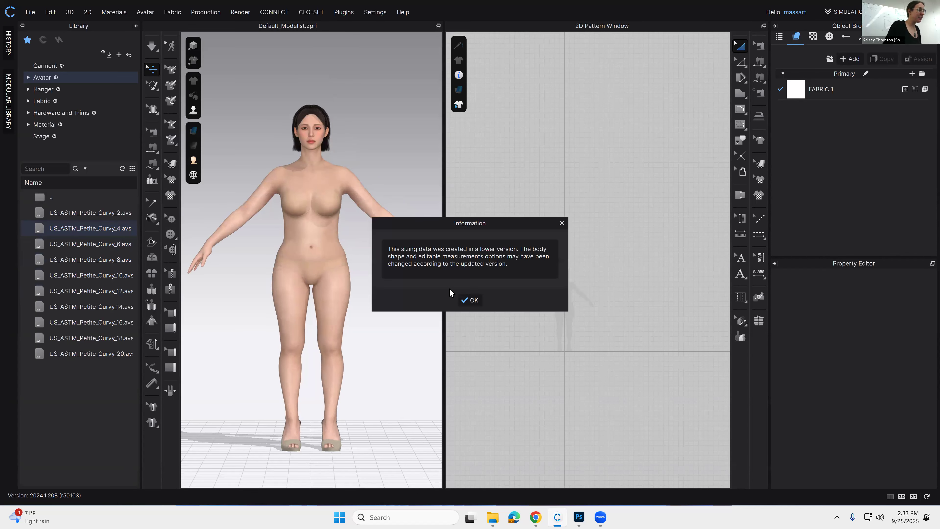
pyautogui.click(473, 300)
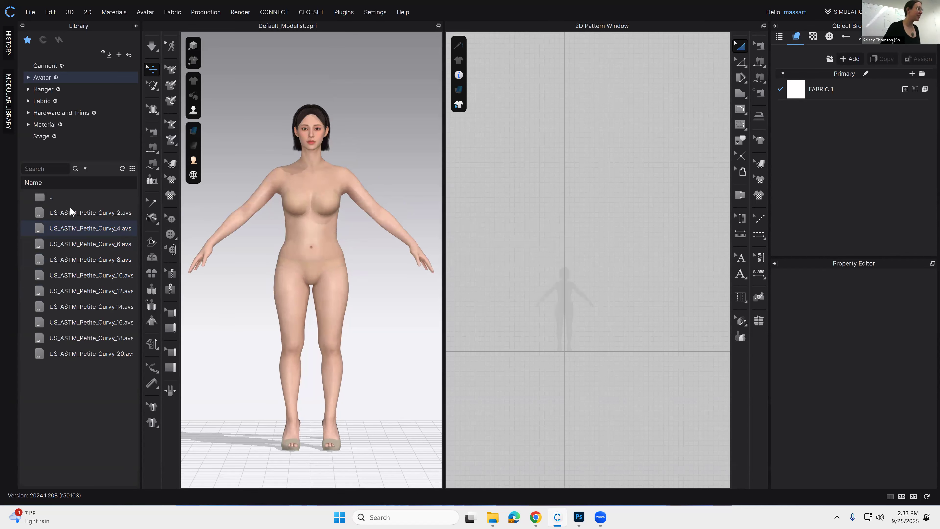
# Step: Fetch the FV2_Bob and FV2_Bun_C_SP_V1_BLD styles from the Hair folder and apply the blonde bun to the avatar
pyautogui.doubleClick(53, 200)
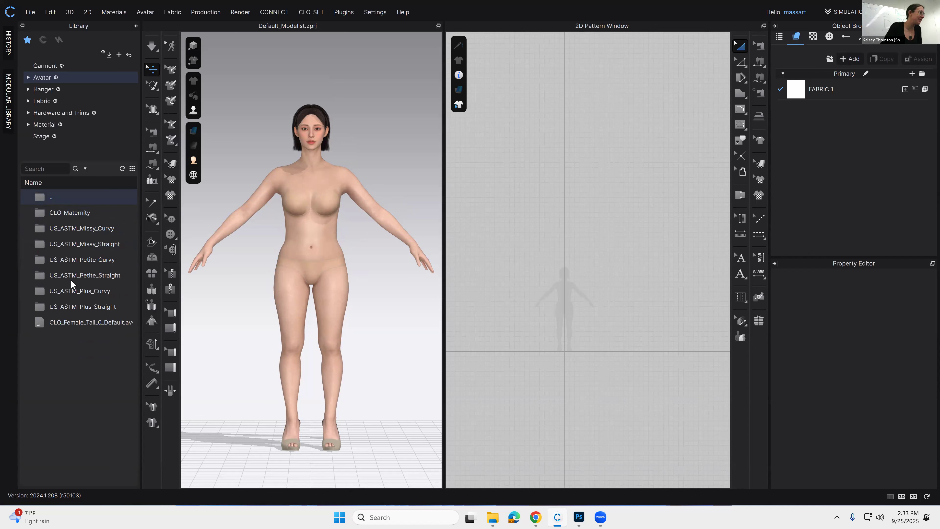
pyautogui.doubleClick(51, 199)
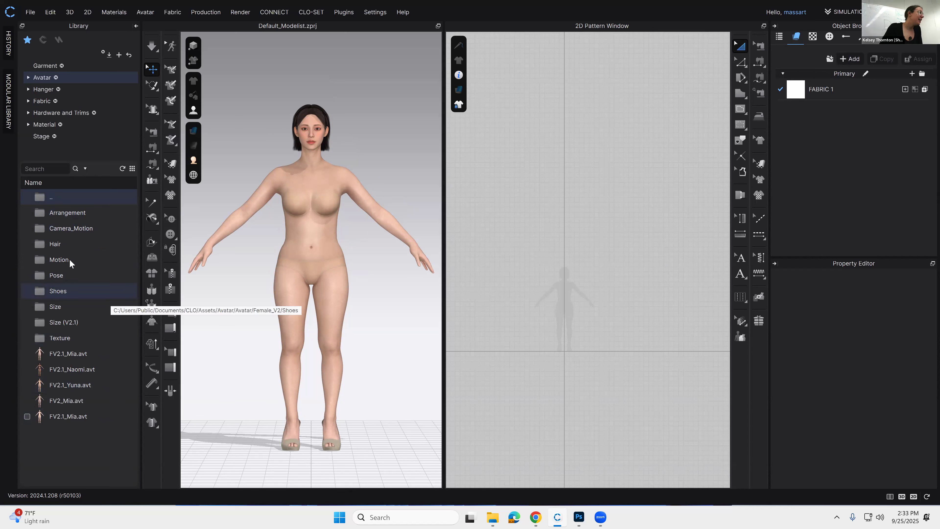
pyautogui.doubleClick(73, 244)
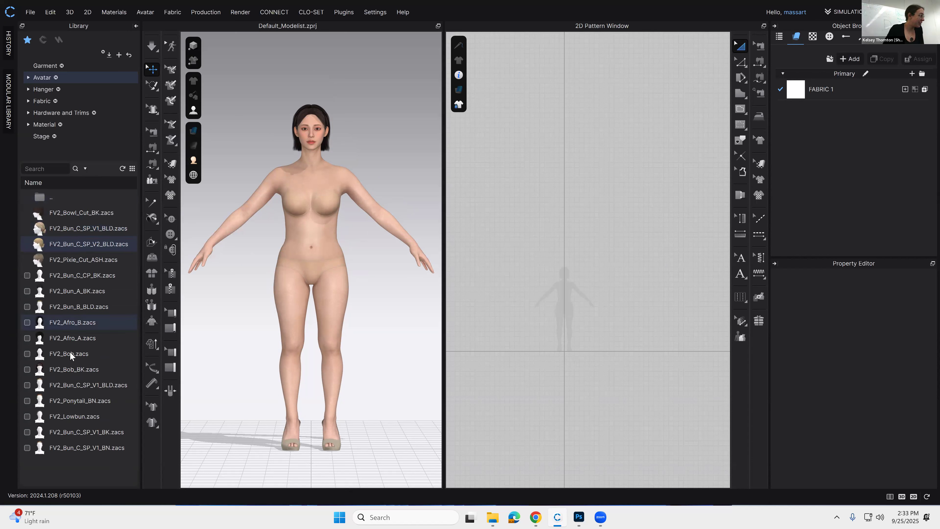
pyautogui.moveTo(68, 354); pyautogui.dragTo(256, 287)
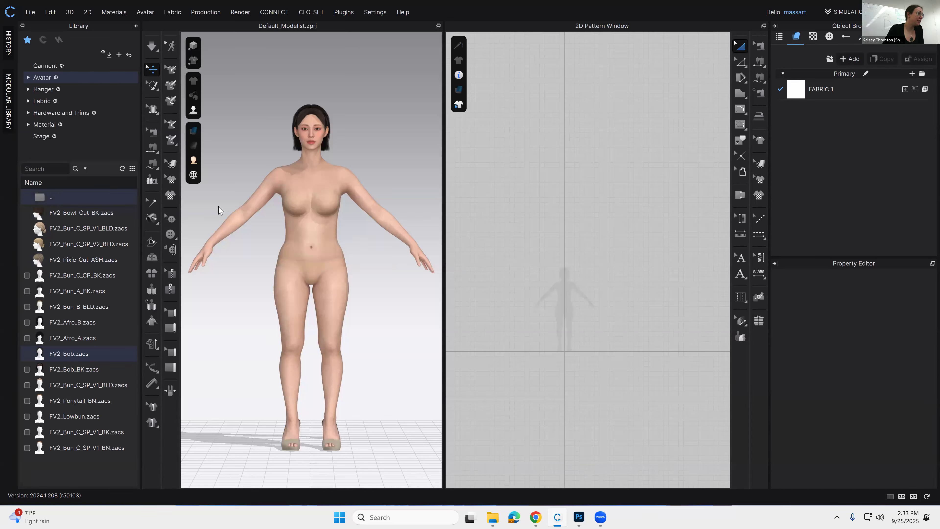
pyautogui.doubleClick(61, 255)
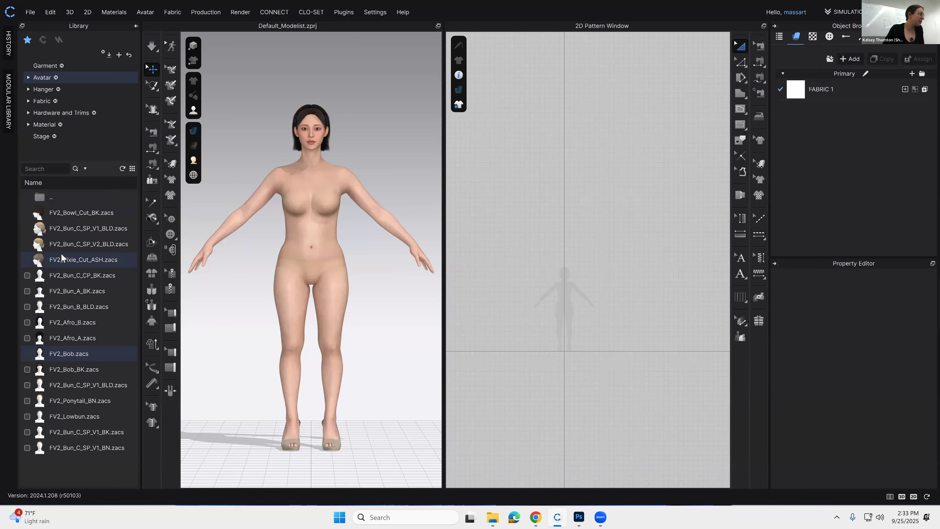
pyautogui.doubleClick(68, 356)
pyautogui.doubleClick(78, 383)
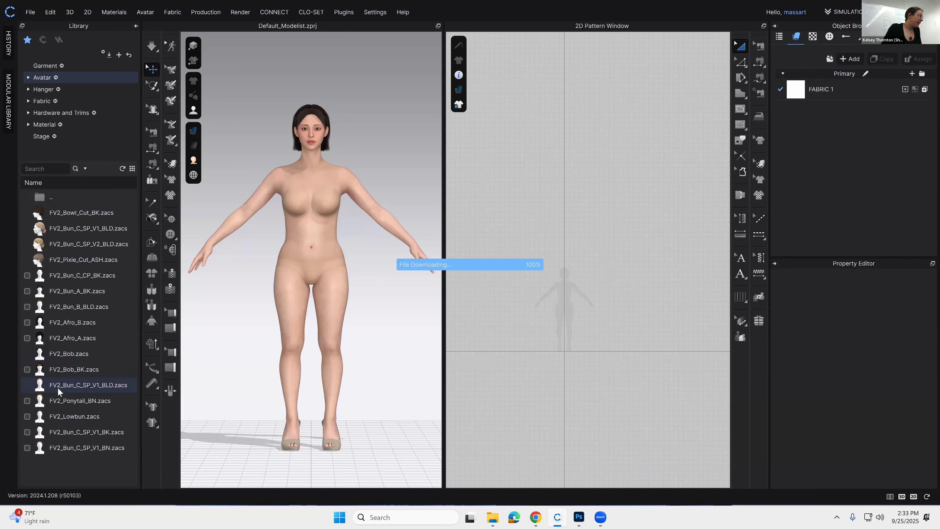
pyautogui.doubleClick(66, 369)
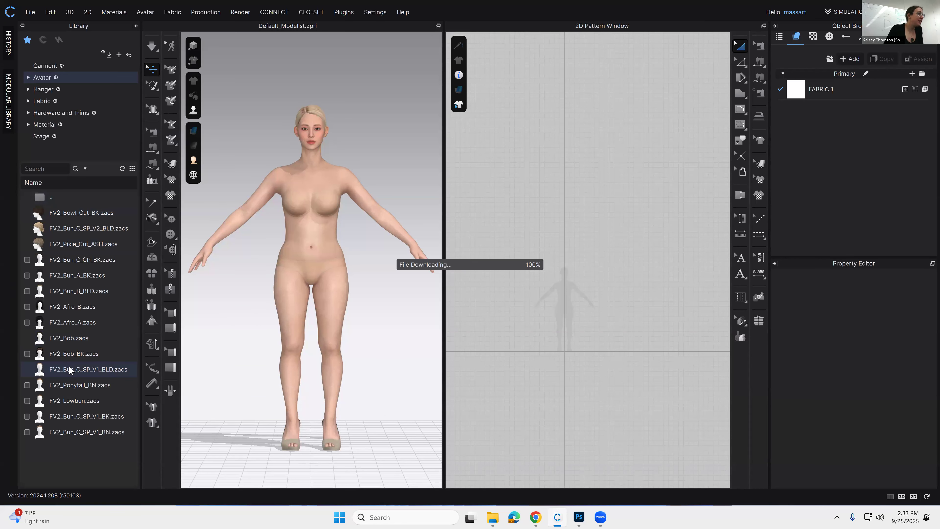
# Step: Try the FV2_Sneaker_A shoes on the avatar, followed by the FV2_Open_Toe_Pump_BG pair from the Shoes folder
pyautogui.doubleClick(46, 196)
pyautogui.doubleClick(45, 291)
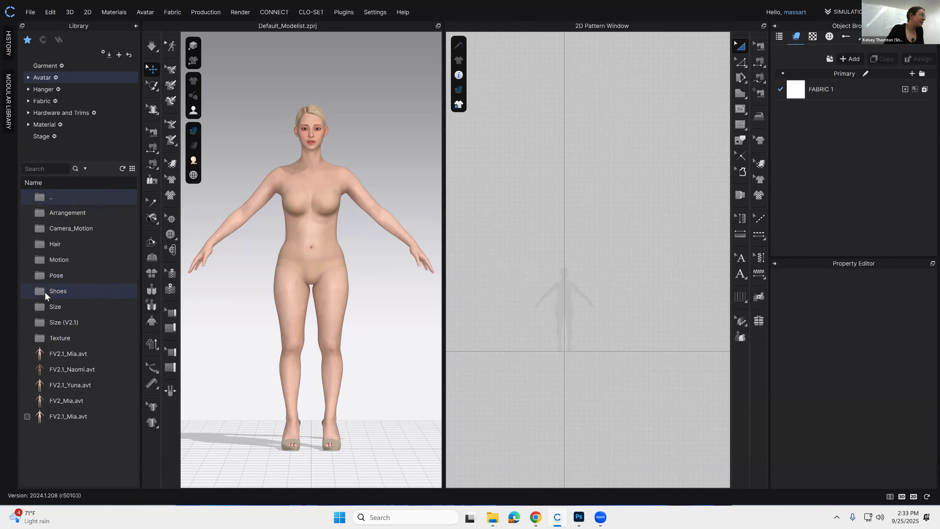
pyautogui.doubleClick(53, 244)
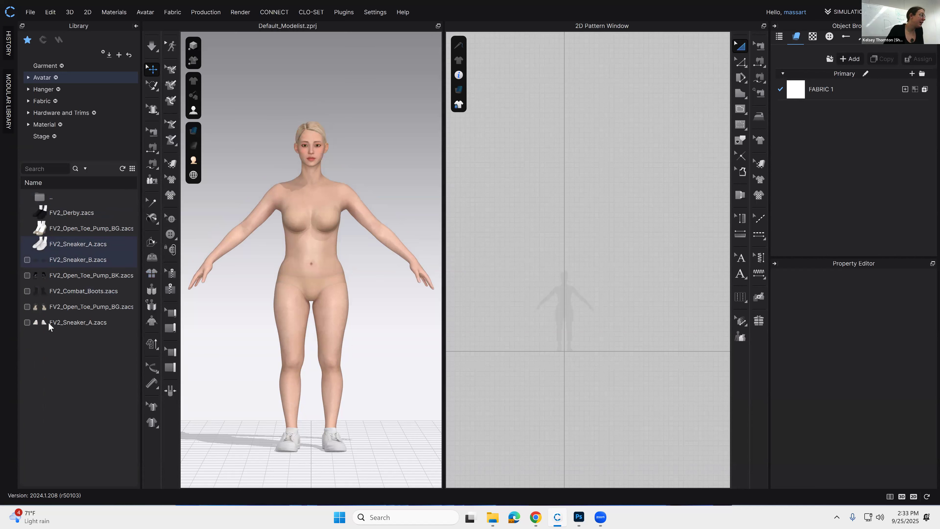
pyautogui.doubleClick(43, 306)
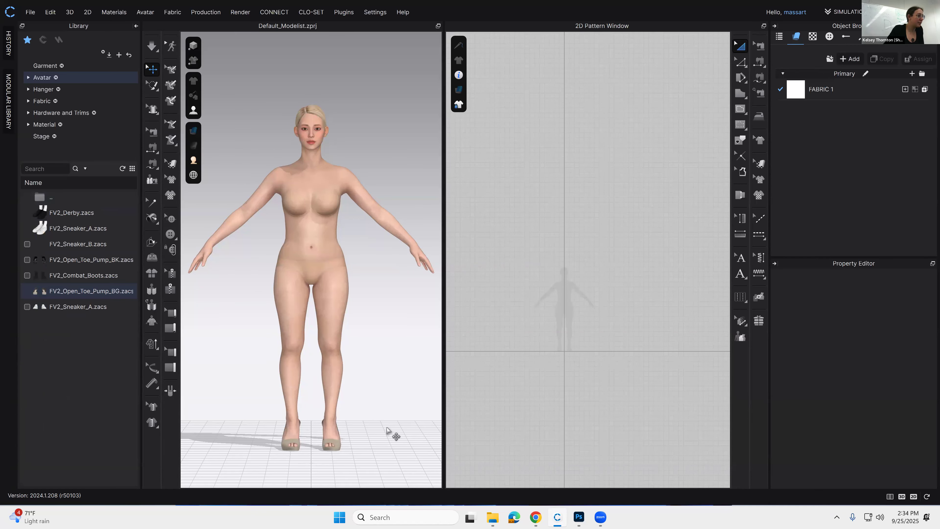
pyautogui.click(66, 203)
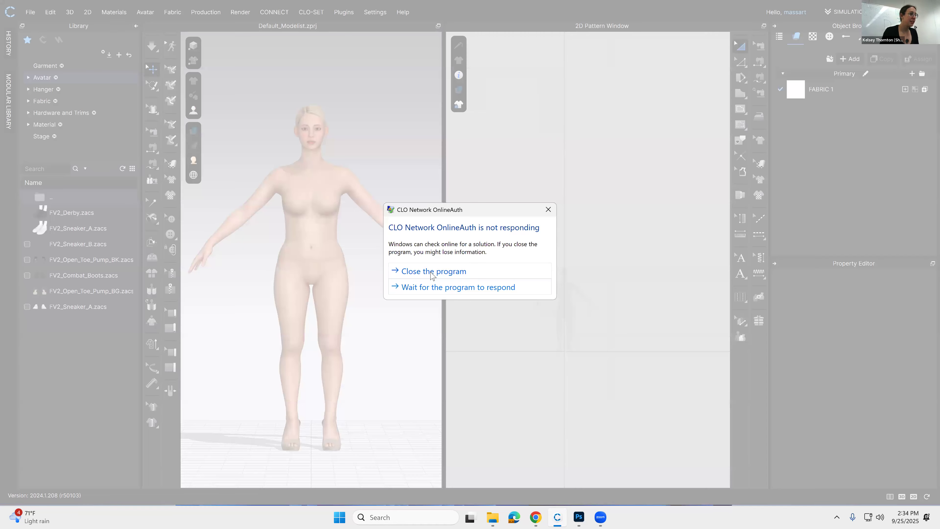
# Step: Close the unresponsive CLO program and relaunch it without recovering the autosave file
pyautogui.click(433, 275)
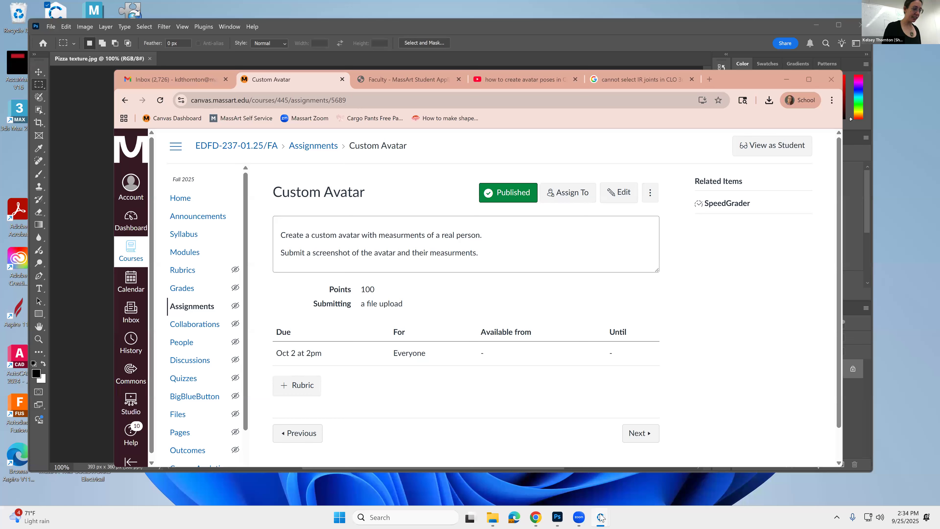
pyautogui.moveTo(603, 517)
pyautogui.click(629, 459)
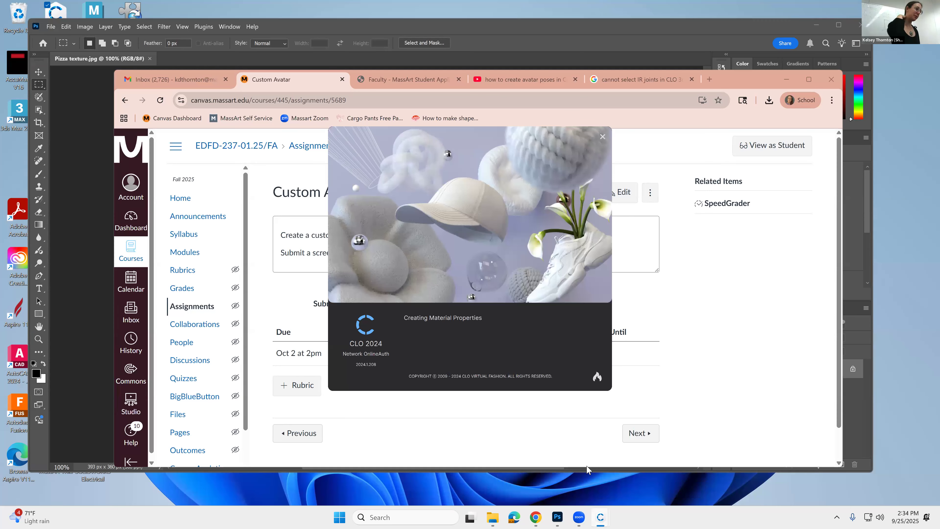
pyautogui.click(491, 401)
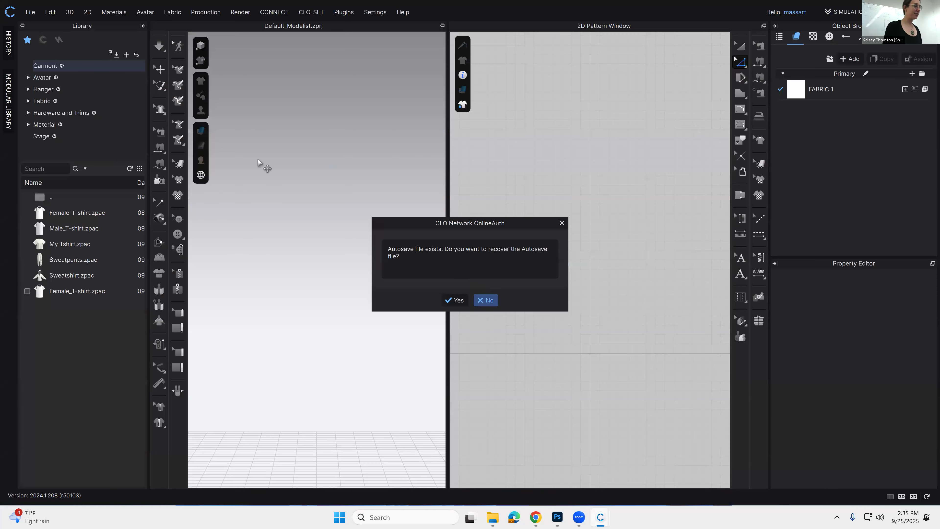
pyautogui.click(484, 300)
# Step: Load the FV2.1_Yuna avatar from the library's Female_V2 folder and open the Avatar Editor
pyautogui.click(667, 107)
pyautogui.doubleClick(63, 201)
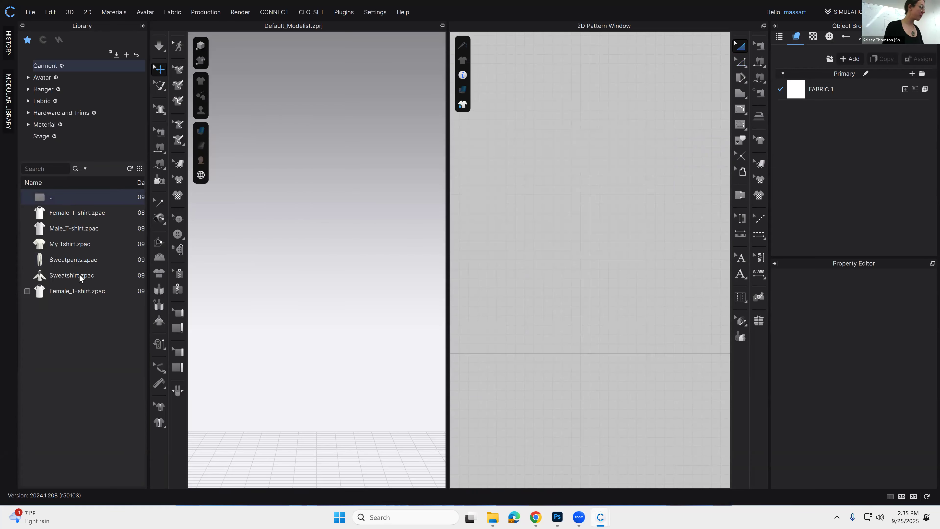
pyautogui.doubleClick(74, 216)
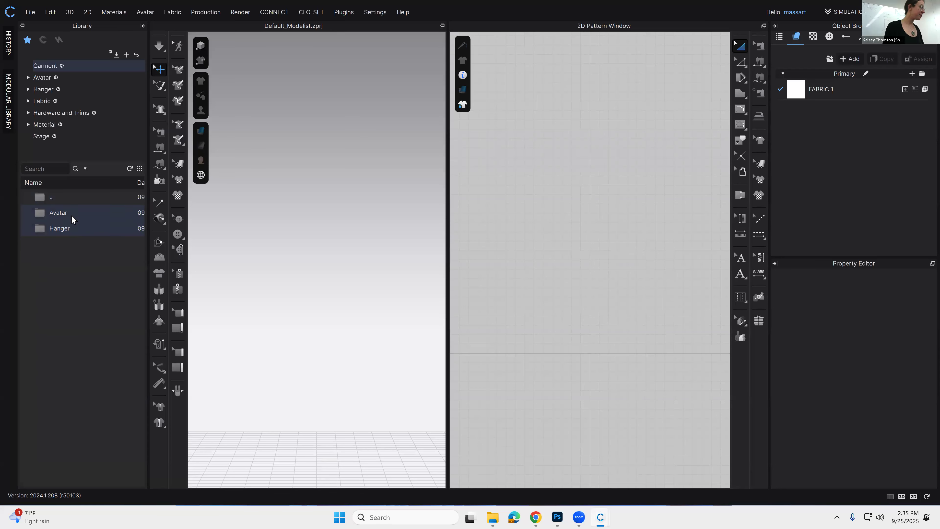
pyautogui.doubleClick(71, 215)
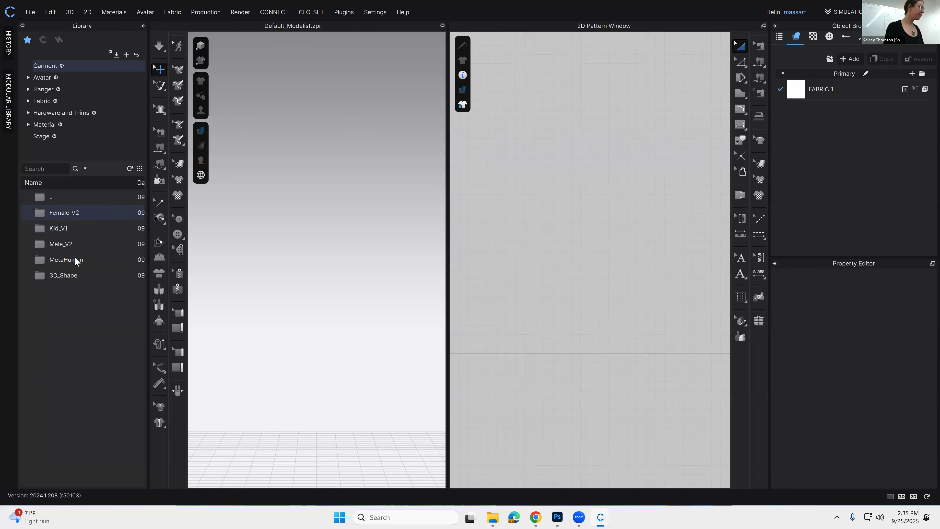
pyautogui.doubleClick(74, 214)
pyautogui.doubleClick(82, 384)
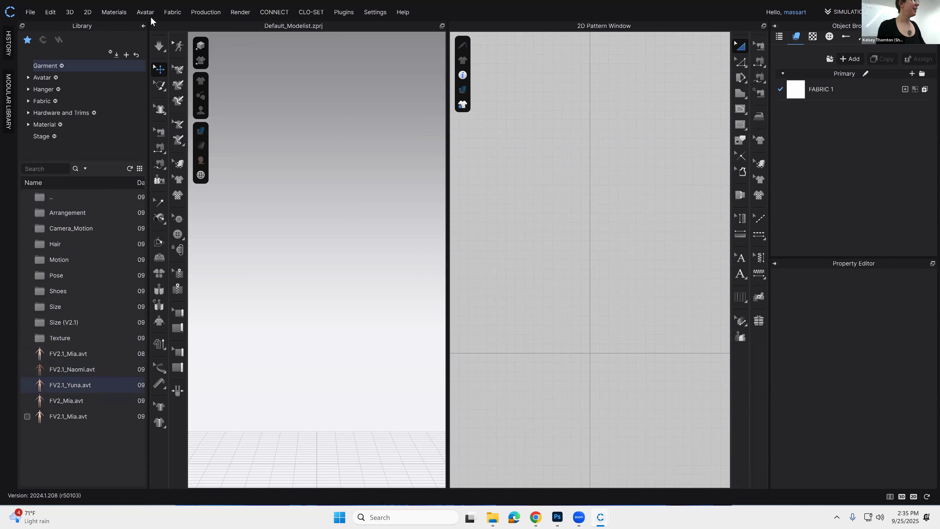
pyautogui.click(148, 13)
pyautogui.click(152, 65)
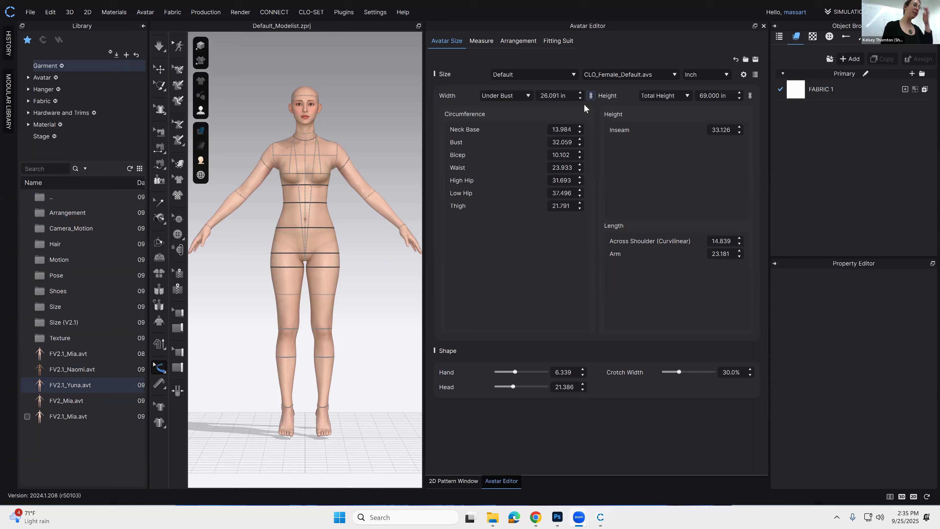
# Step: Apply the US_ASTM_Missy_Curvy size set to the avatar and choose US_ASTM_Missy_Curvy_10.avs
pyautogui.click(562, 74)
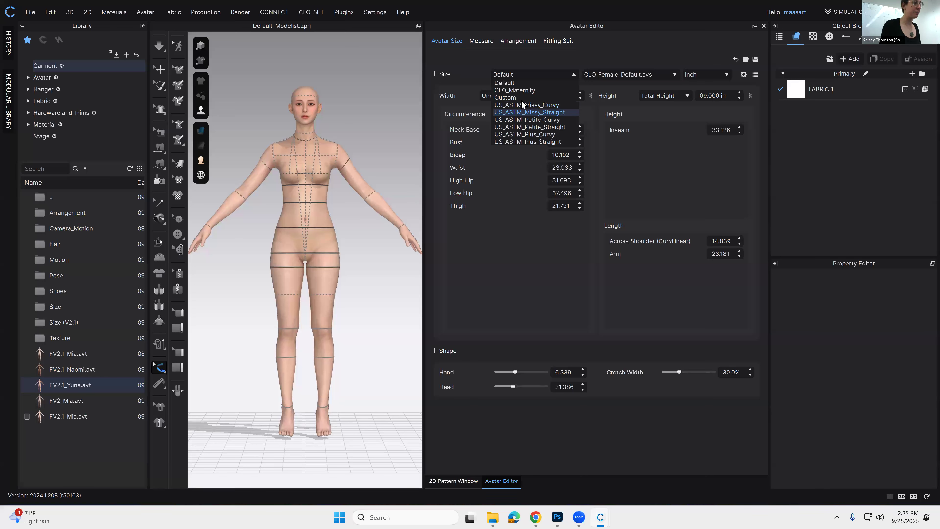
pyautogui.click(570, 76)
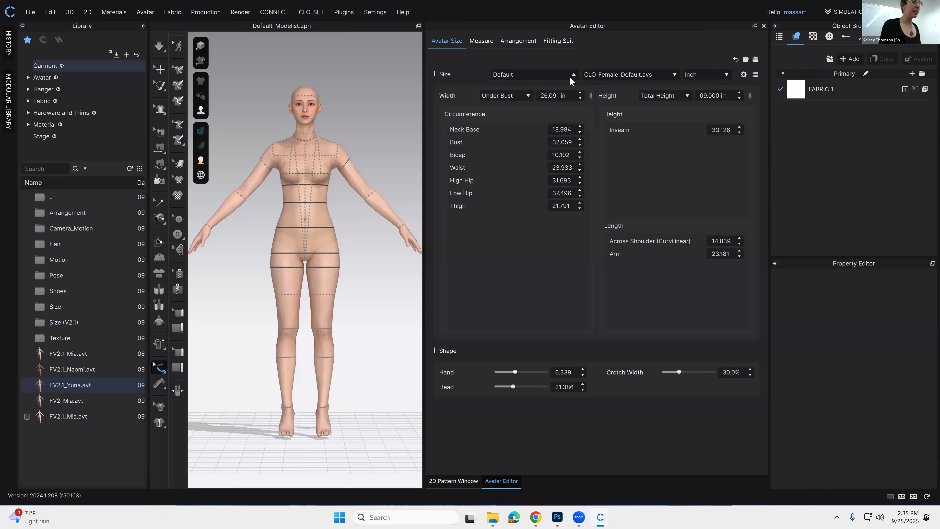
pyautogui.click(607, 76)
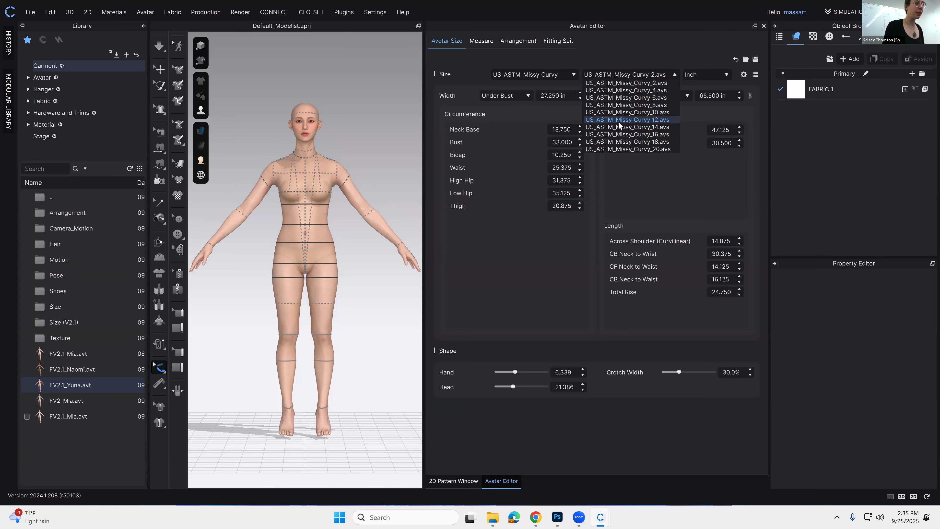
pyautogui.click(614, 114)
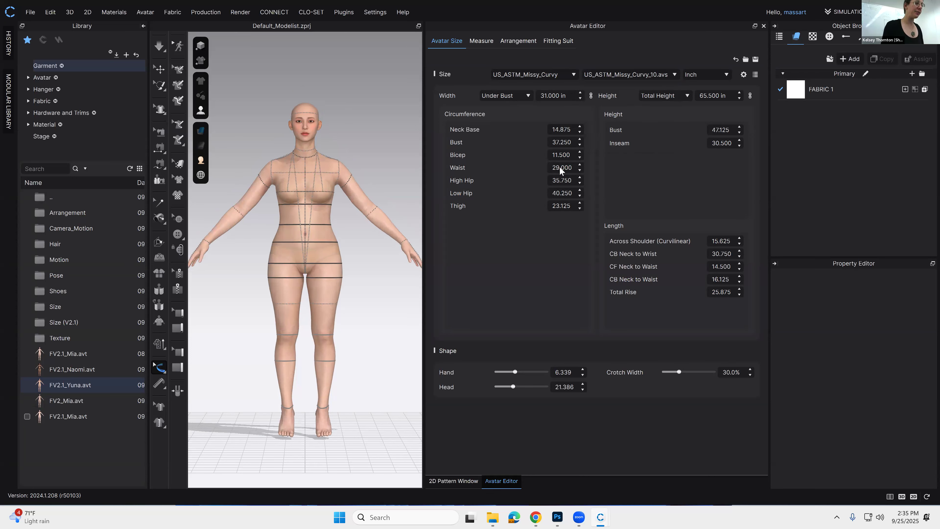
# Step: Set the avatar's waist circumference to 35 inches, accepting the change to a custom size
pyautogui.click(549, 171)
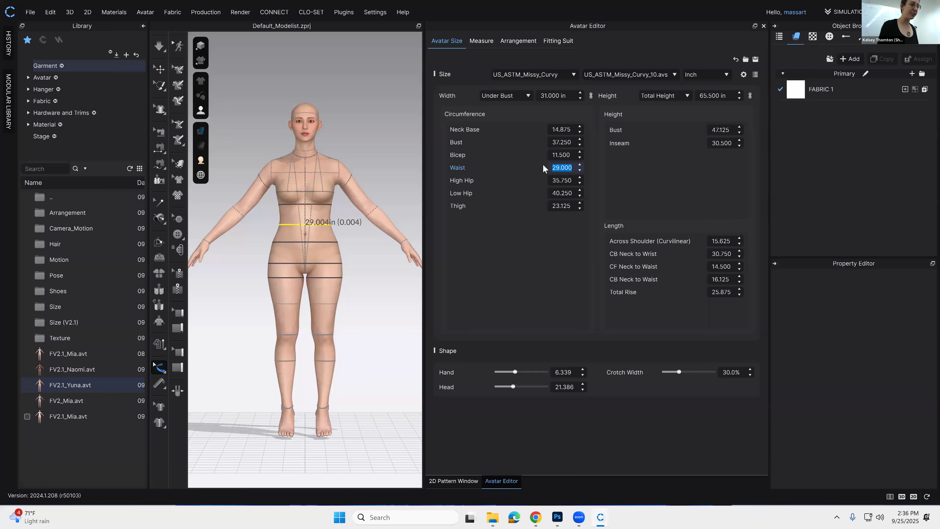
pyautogui.write('3')
pyautogui.press('Return')
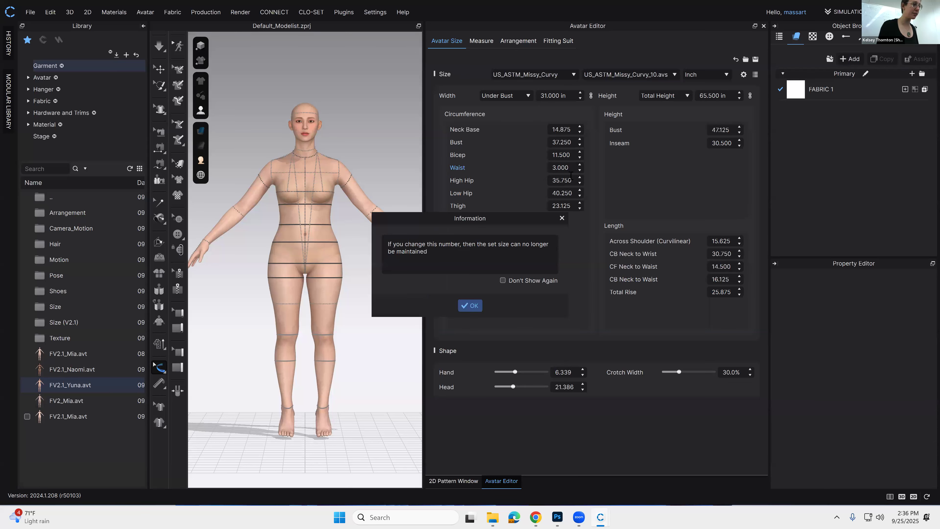
pyautogui.click(471, 305)
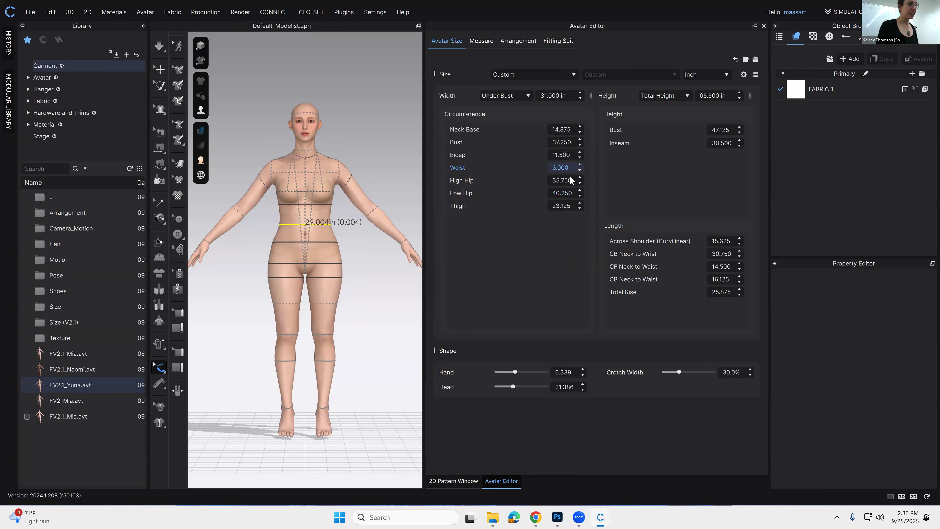
pyautogui.doubleClick(557, 166)
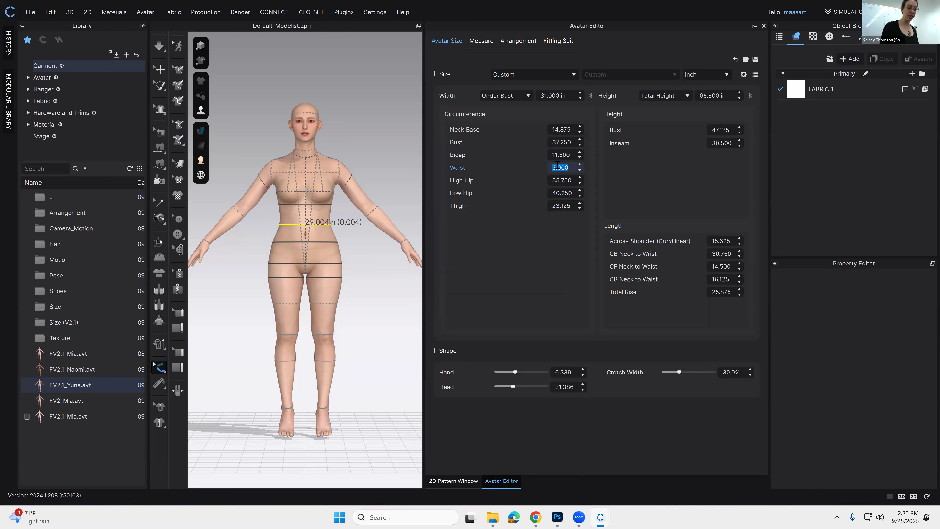
pyautogui.write('35')
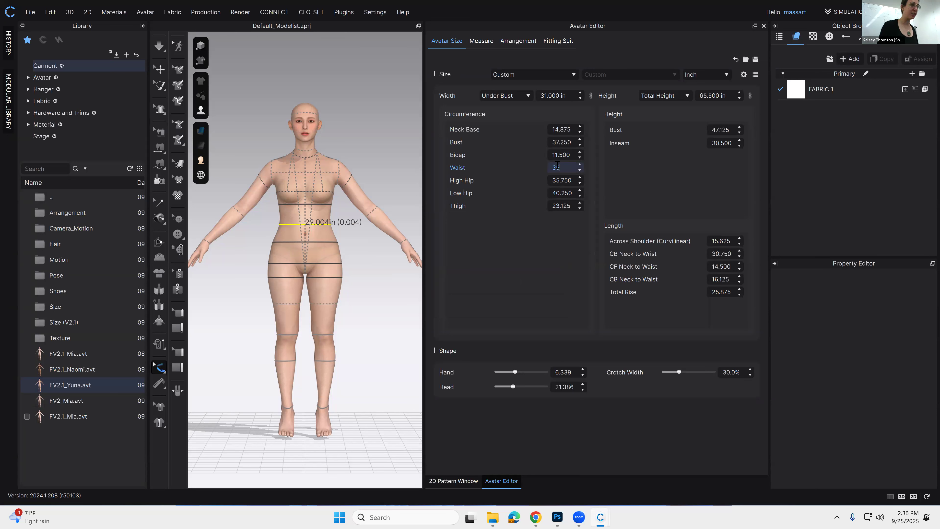
pyautogui.press('Tab')
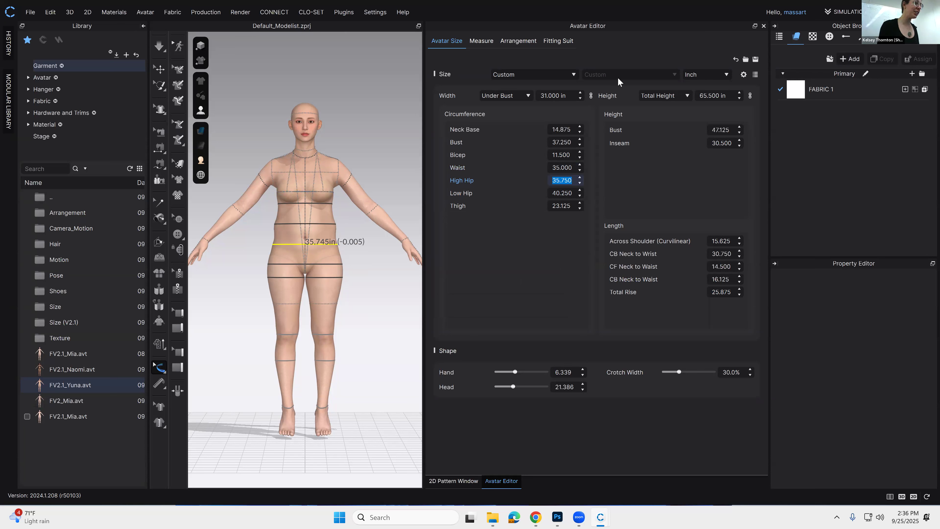
# Step: Switch the avatar to the US_ASTM_Missy_Straight size set with the US_ASTM_Missy_Straight_12.avs size
pyautogui.click(573, 76)
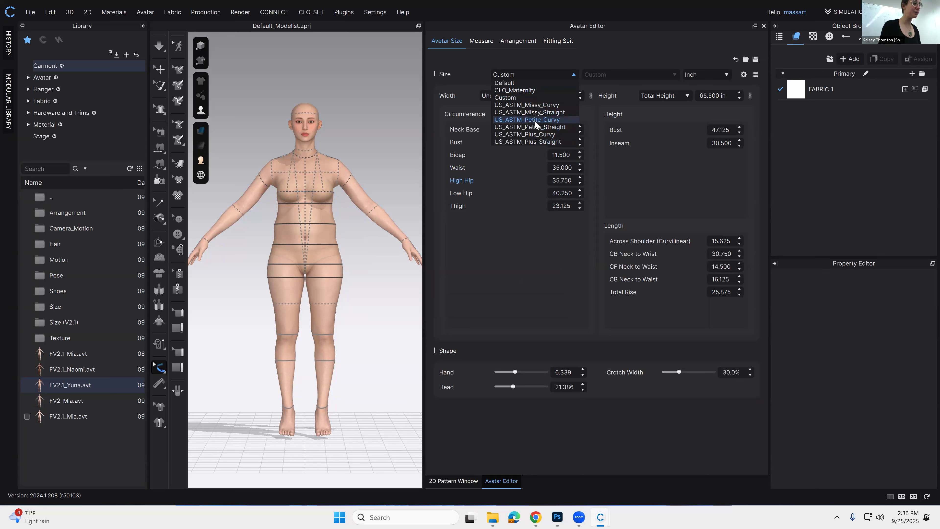
pyautogui.click(532, 113)
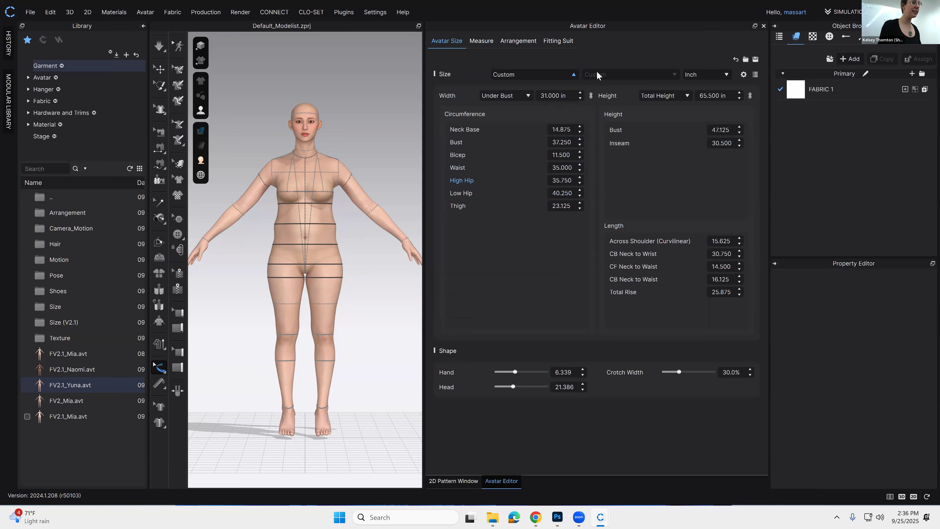
pyautogui.click(628, 74)
pyautogui.click(634, 120)
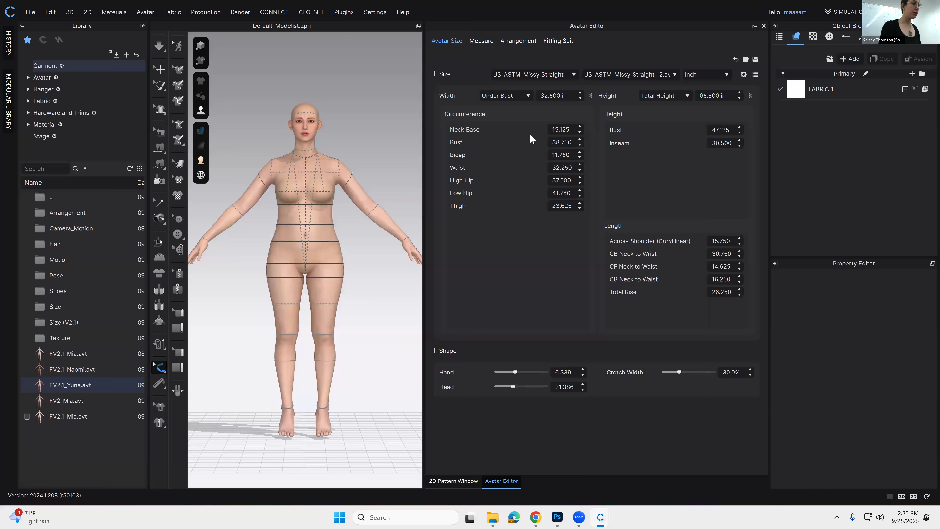
# Step: Start overriding the waist circumference and accept the set-size notice with Don't Show Again enabled
pyautogui.click(566, 166)
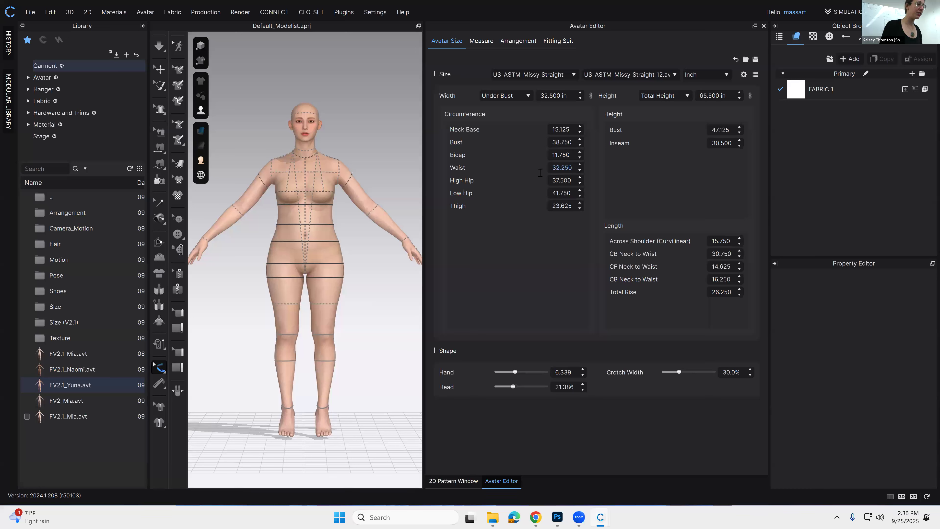
pyautogui.click(567, 166)
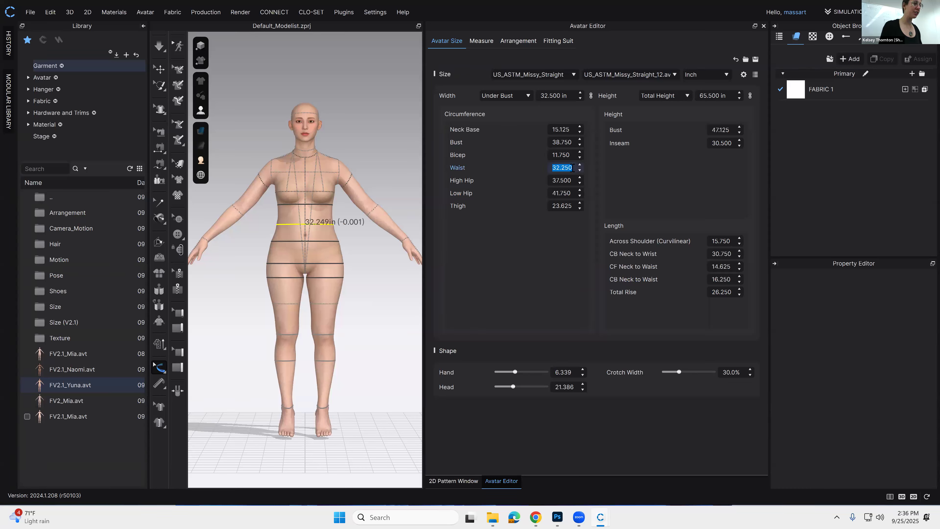
pyautogui.doubleClick(563, 167)
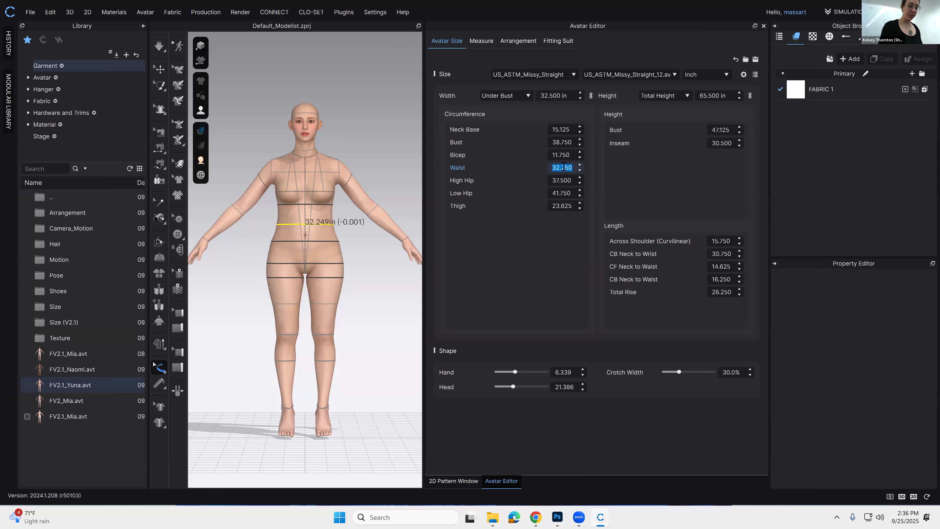
pyautogui.write('3')
pyautogui.click(566, 234)
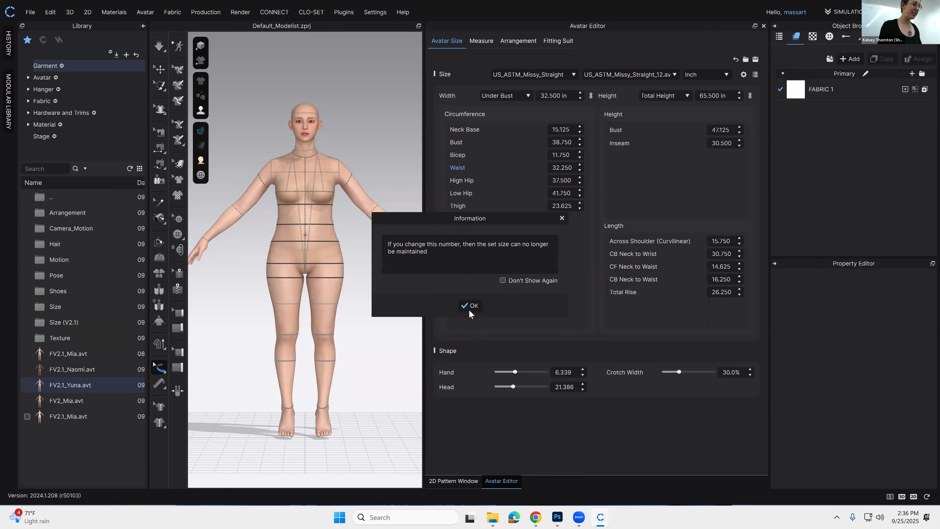
pyautogui.click(502, 280)
pyautogui.click(475, 306)
# Step: Set the avatar's waist circumference to 33 inches and the high hip to 35 inches
pyautogui.doubleClick(570, 171)
pyautogui.write('33')
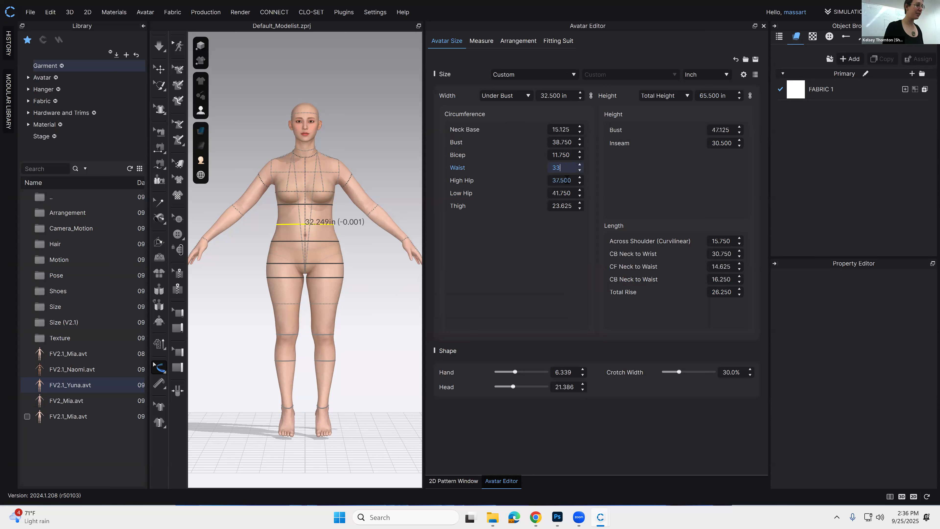
pyautogui.press('Tab')
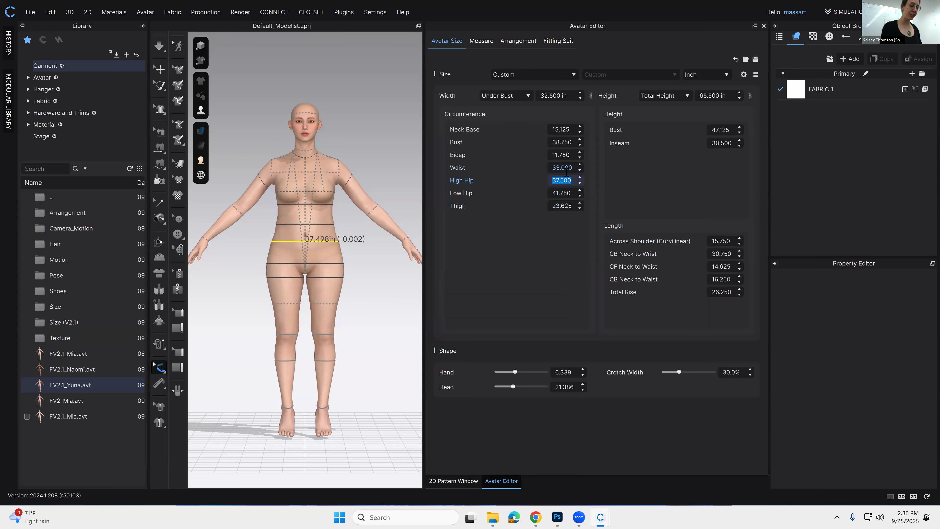
pyautogui.write('35')
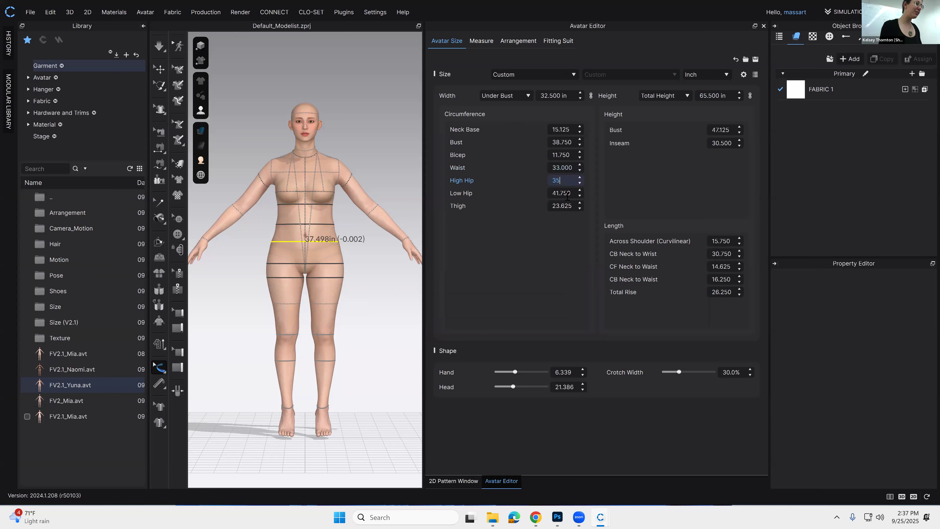
pyautogui.press('Tab')
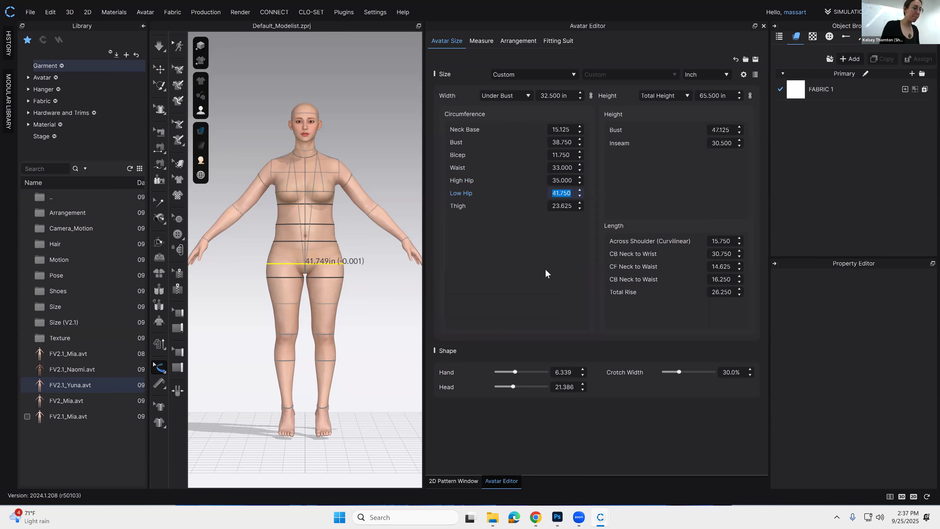
# Step: Enlarge the avatar's hand size to 11.000 and its head size to 27.000
pyautogui.scroll(-3, 316, 322)
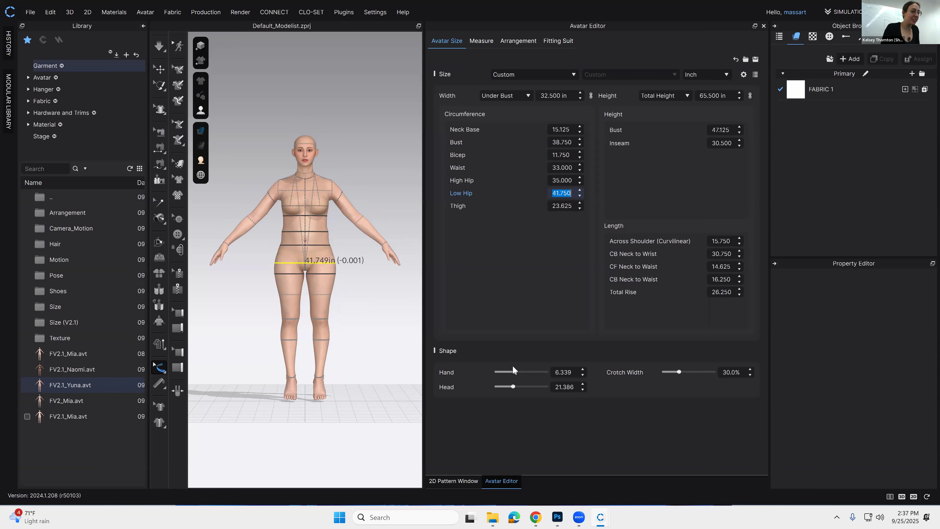
pyautogui.moveTo(515, 371); pyautogui.dragTo(550, 371)
pyautogui.click(558, 372)
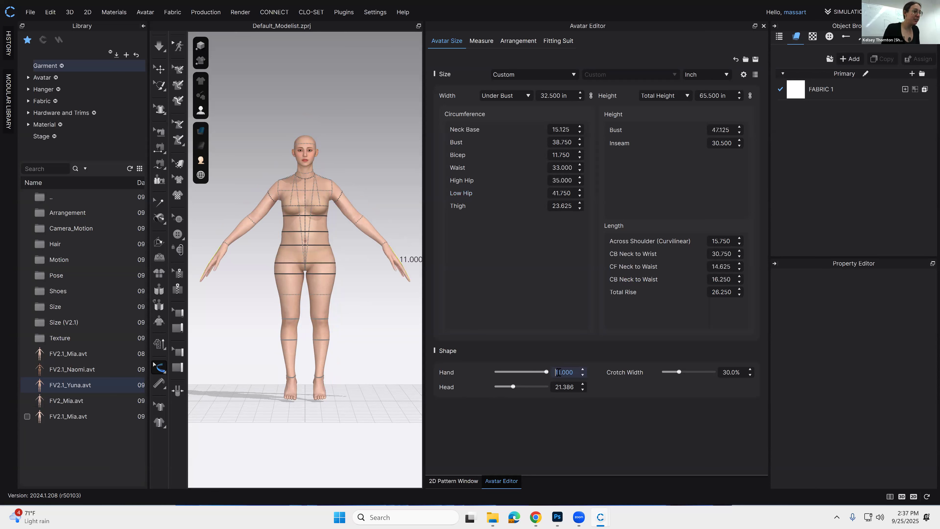
pyautogui.click(521, 386)
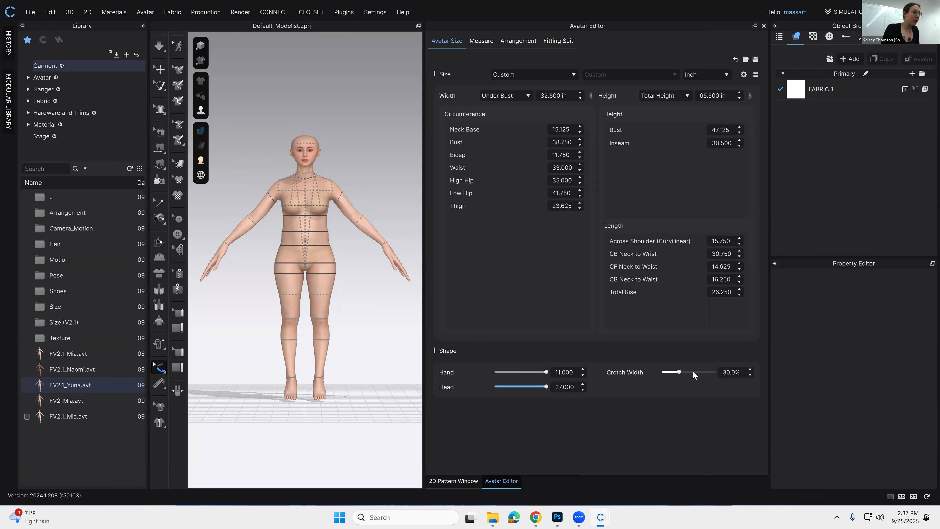
# Step: Increase the avatar's crotch width and reduce the hand and head sizes to their minimum
pyautogui.click(709, 374)
pyautogui.click(513, 372)
pyautogui.click(513, 386)
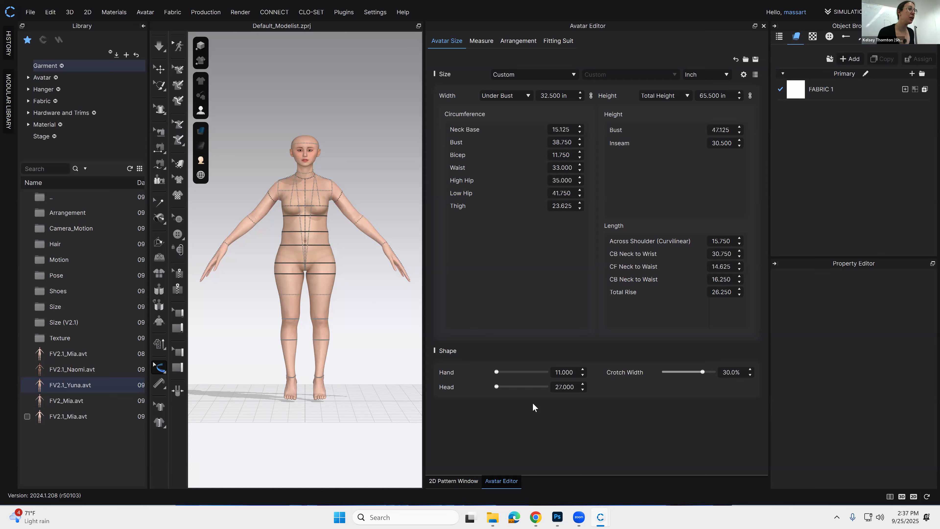
pyautogui.click(722, 96)
pyautogui.click(545, 91)
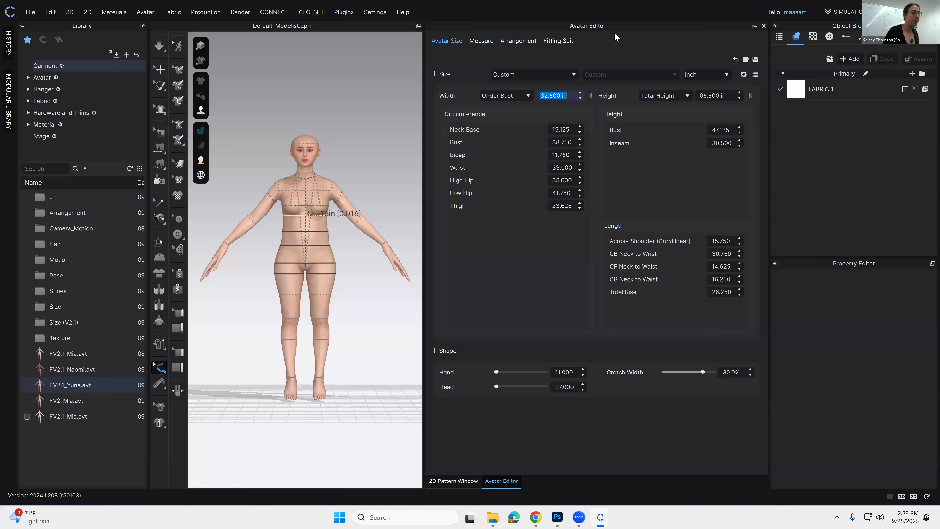
# Step: Close the Avatar Editor and replace the modified avatar with a fresh FV2.1_Yuna from the library
pyautogui.click(764, 26)
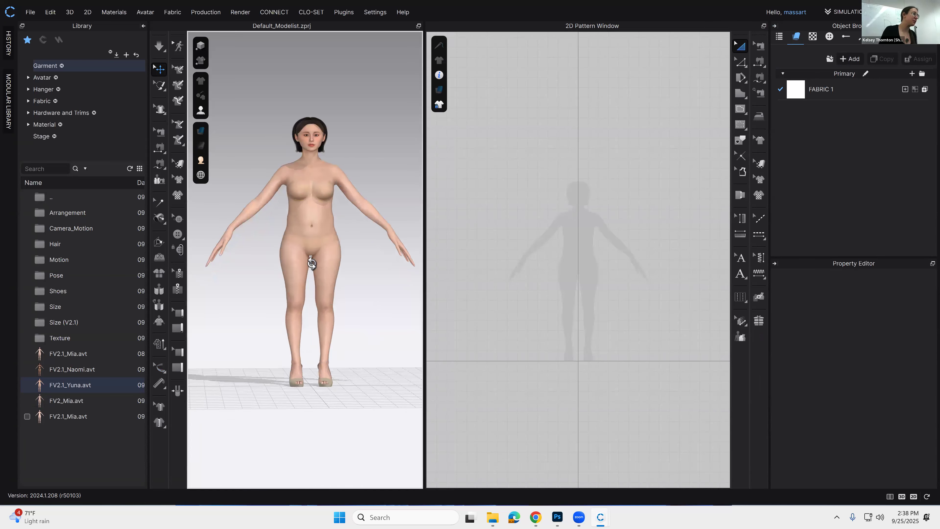
pyautogui.moveTo(311, 259); pyautogui.dragTo(322, 232, button='right')
pyautogui.click(316, 227)
pyautogui.press('Delete')
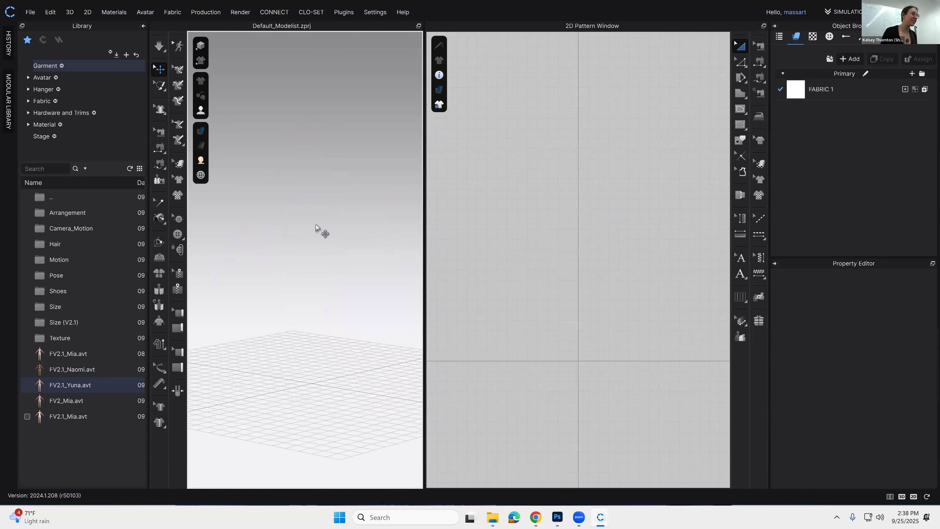
pyautogui.doubleClick(76, 385)
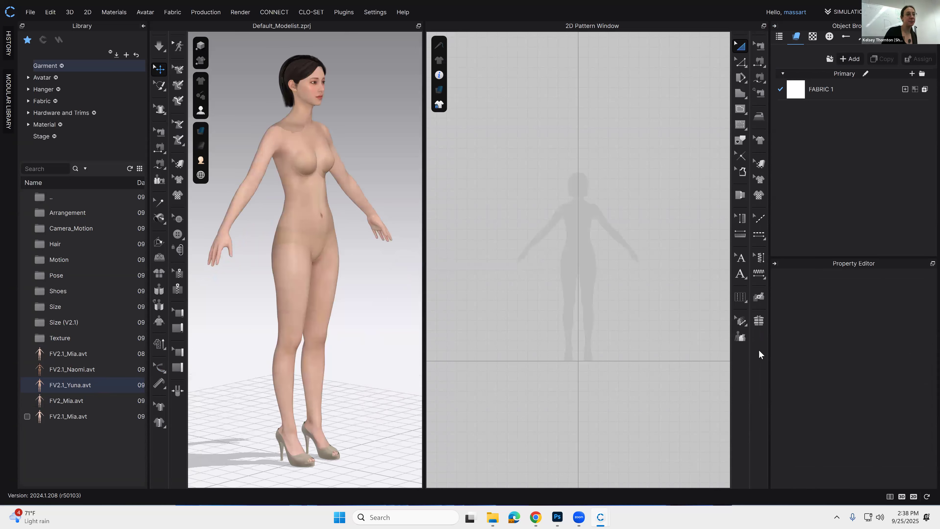
# Step: Try the Mia skin style on the avatar's body, followed by the Naomi skin style
pyautogui.moveTo(409, 303); pyautogui.dragTo(383, 306, button='right')
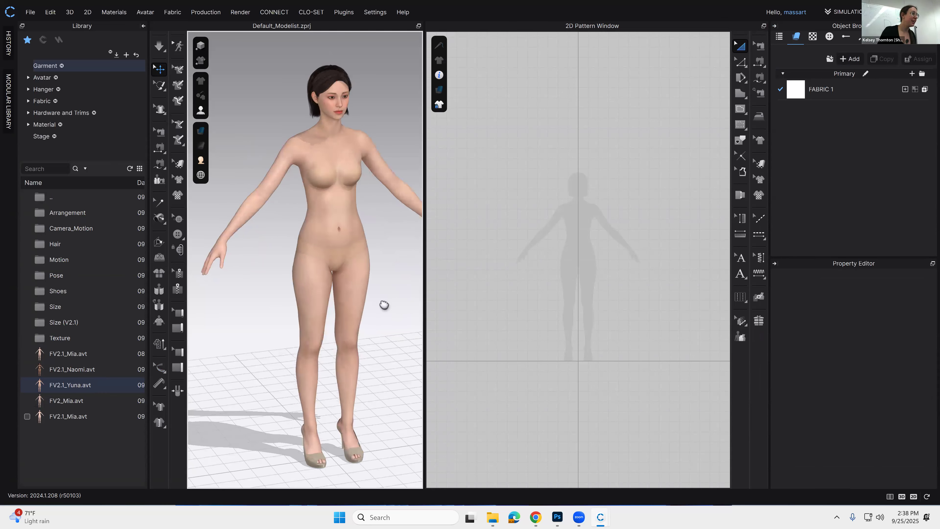
pyautogui.scroll(2, 361, 274)
pyautogui.click(313, 199)
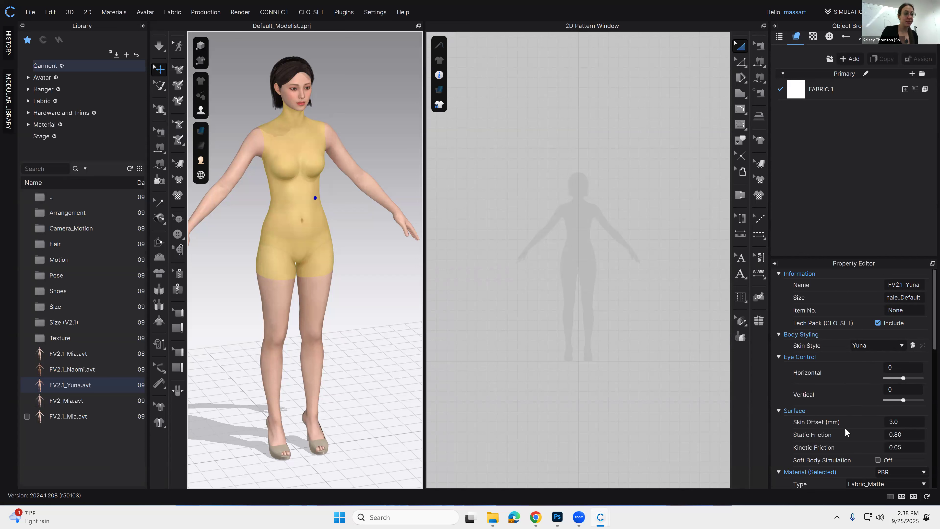
pyautogui.click(902, 345)
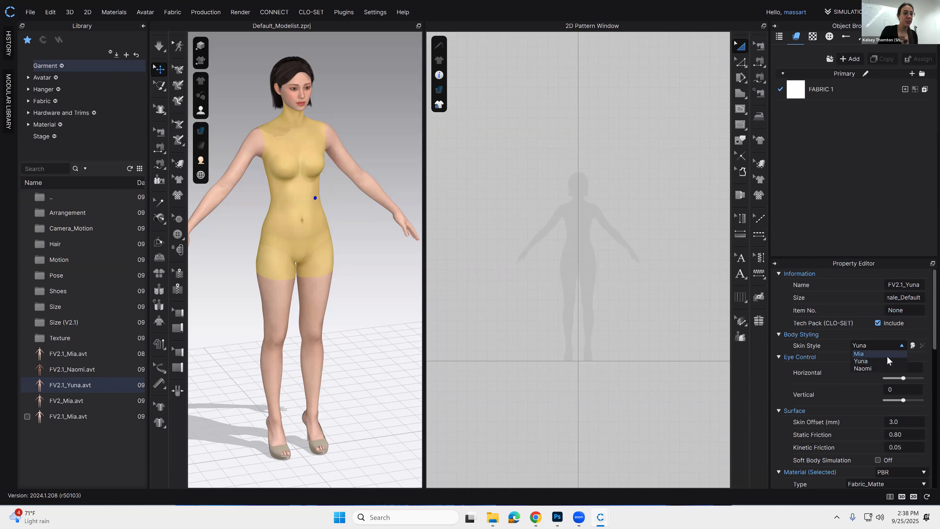
pyautogui.click(872, 354)
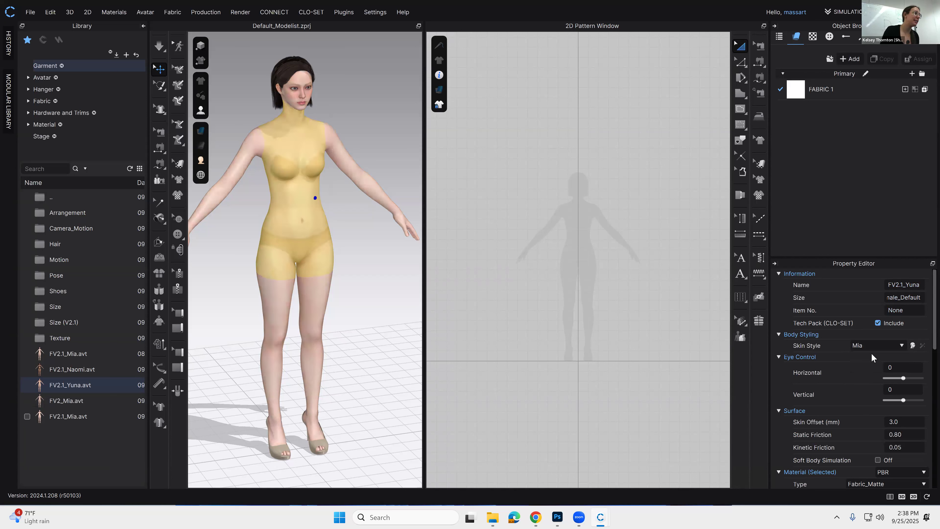
pyautogui.click(889, 348)
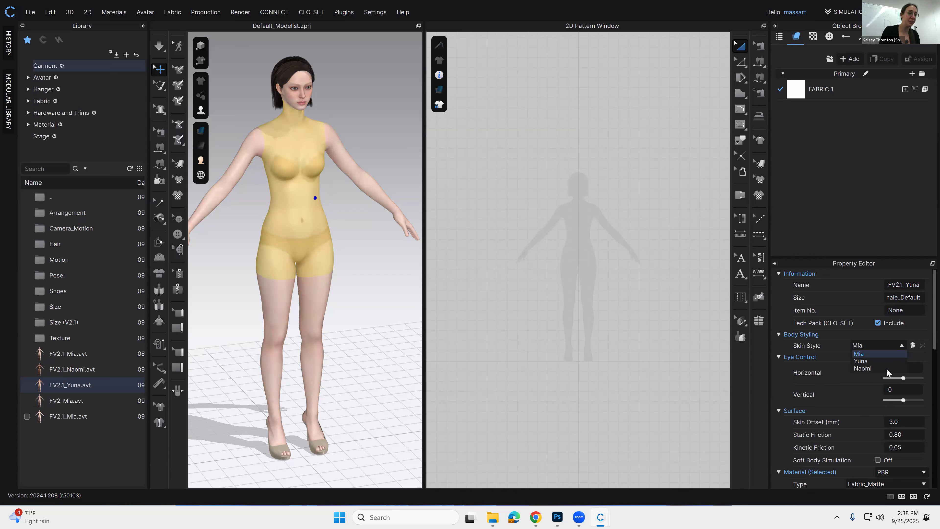
pyautogui.click(886, 368)
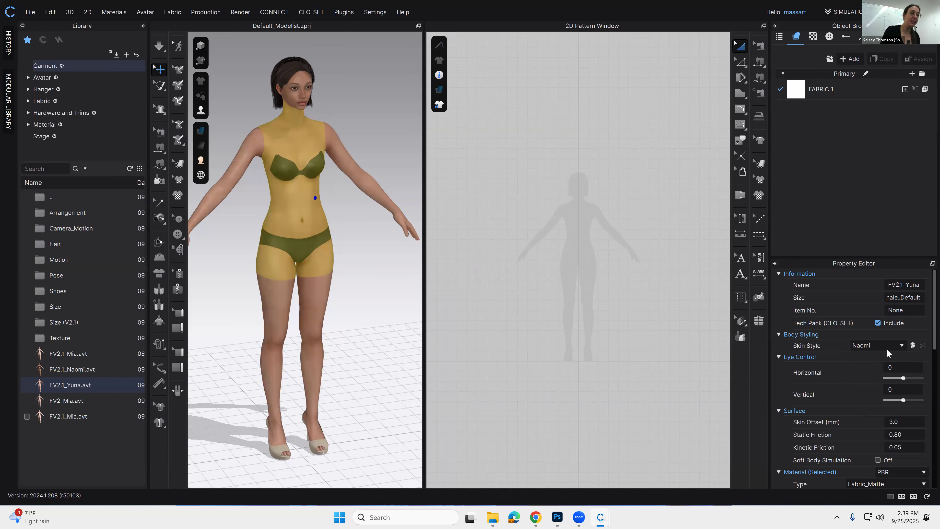
# Step: Set the avatar's skin style back to Yuna and recolour its hair red with RGB 194, 46, 53
pyautogui.click(878, 349)
pyautogui.click(870, 358)
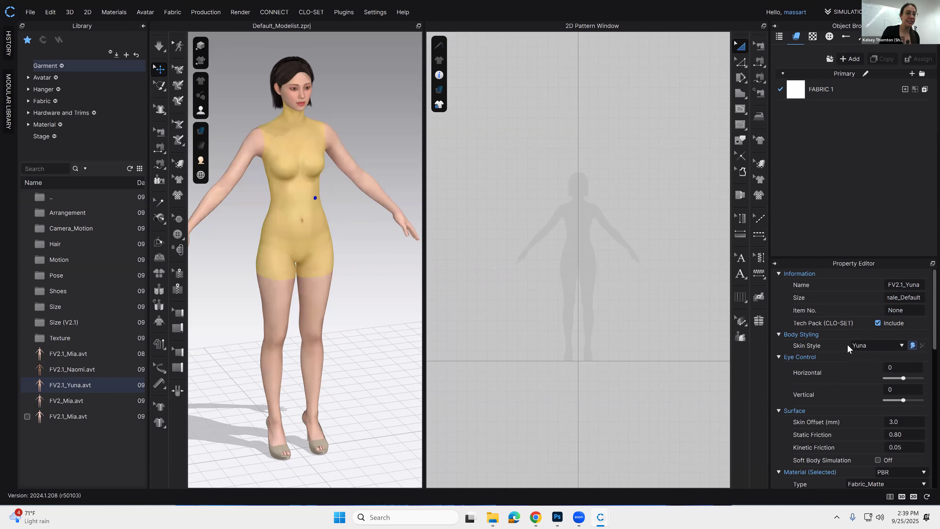
pyautogui.click(912, 346)
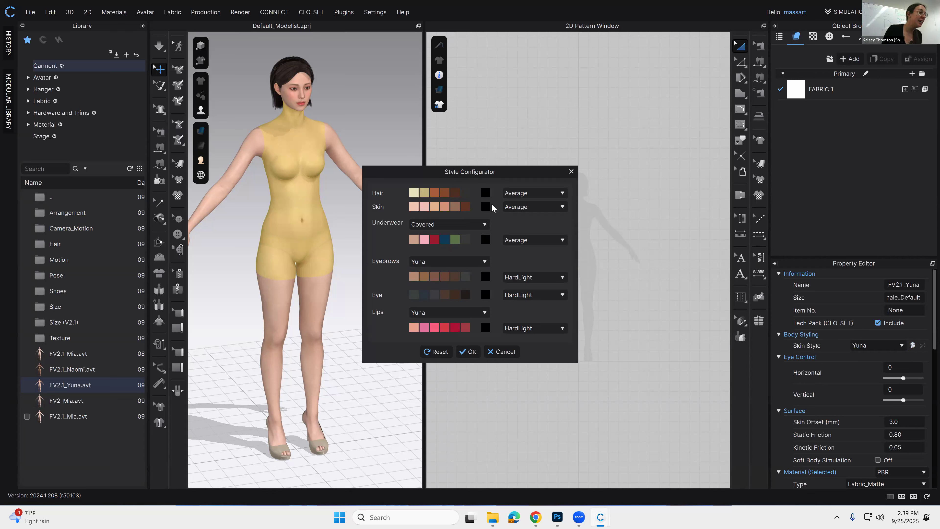
pyautogui.click(484, 193)
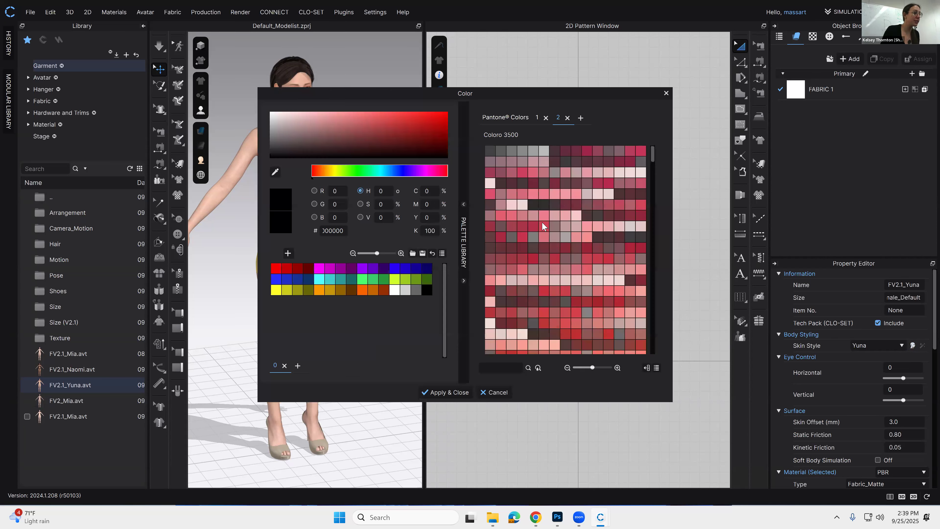
pyautogui.click(577, 334)
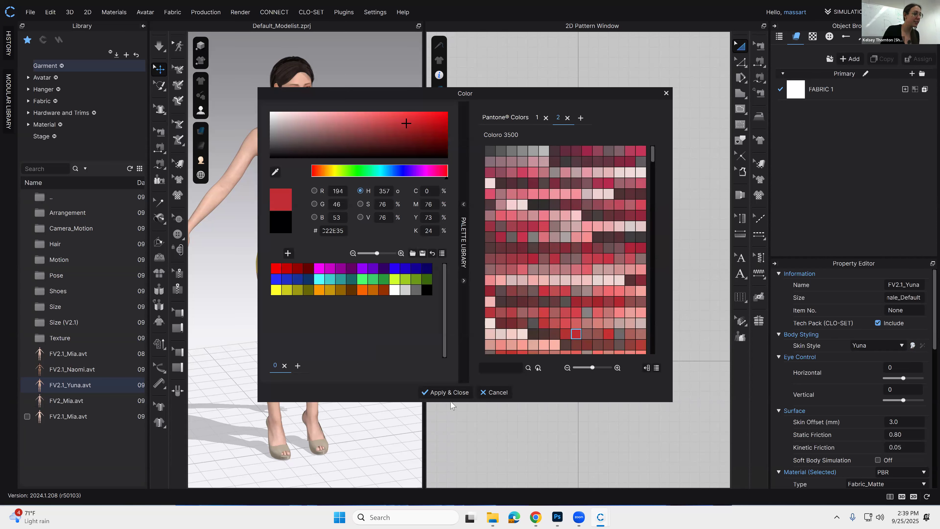
pyautogui.click(448, 392)
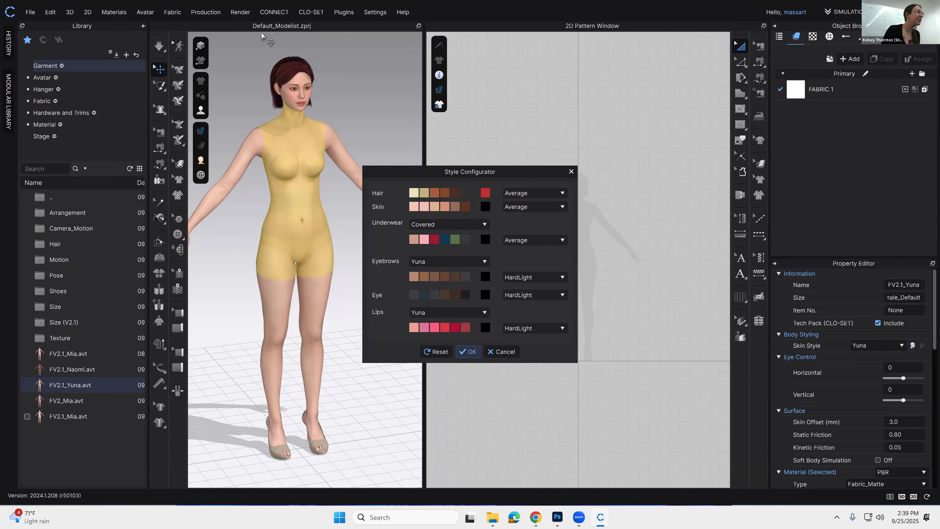
pyautogui.click(468, 351)
# Step: Render the avatar's upper body from an angled side view, then close the render view
pyautogui.scroll(-2, 285, 76)
pyautogui.scroll(6, 332, 216)
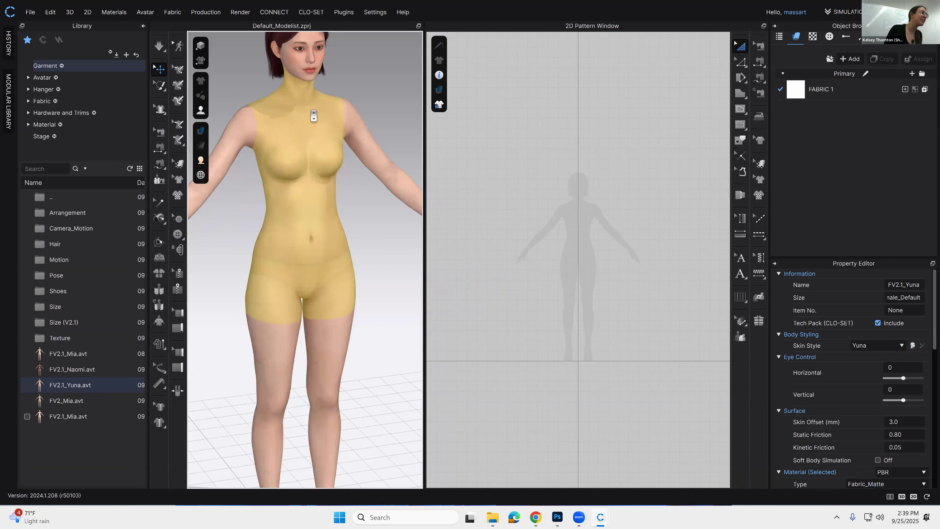
pyautogui.click(393, 128)
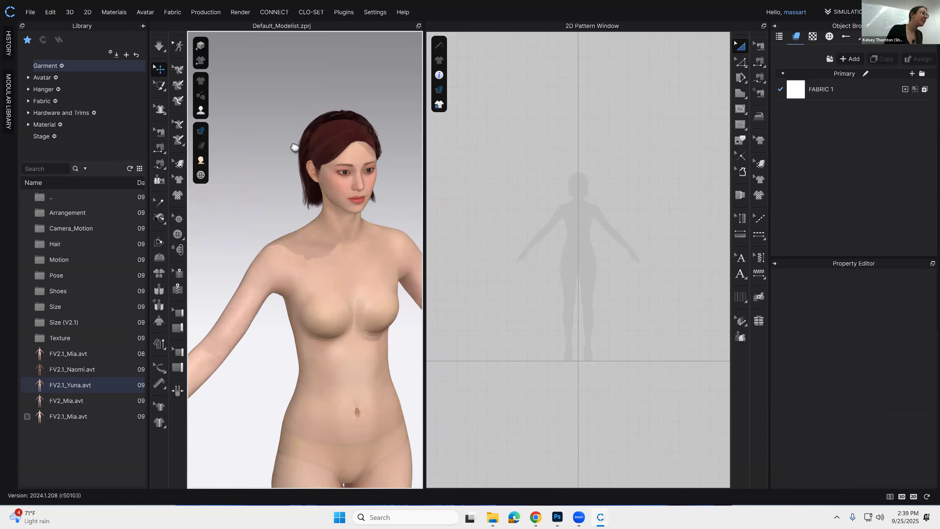
pyautogui.moveTo(315, 143); pyautogui.dragTo(274, 27, button='right')
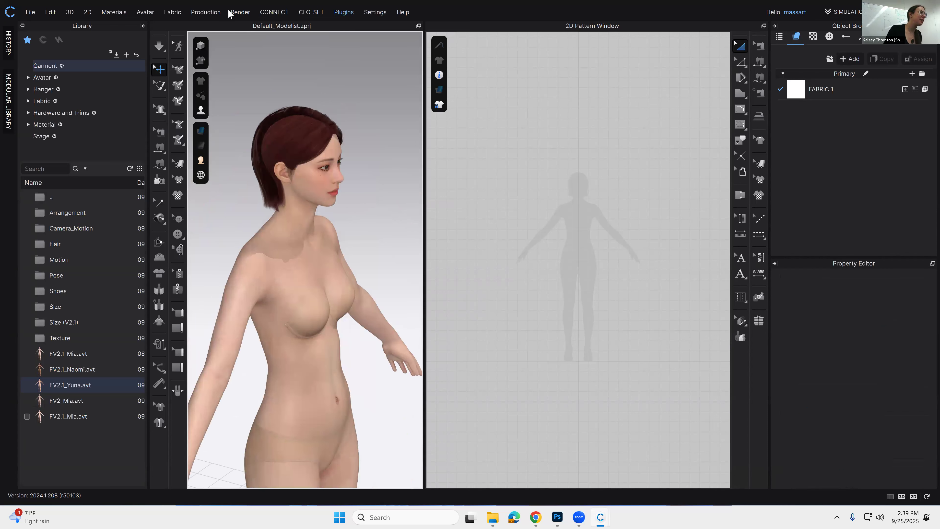
pyautogui.click(242, 19)
pyautogui.click(242, 22)
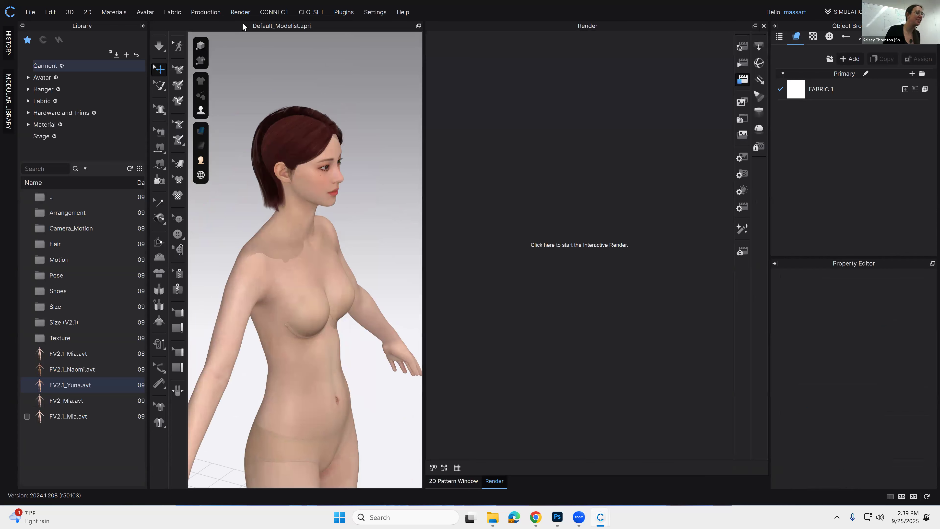
pyautogui.click(741, 48)
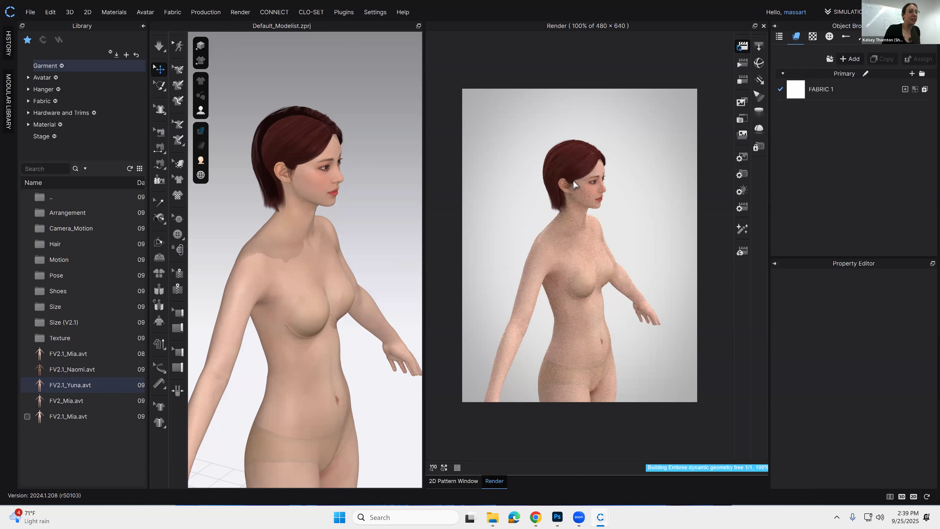
pyautogui.click(764, 25)
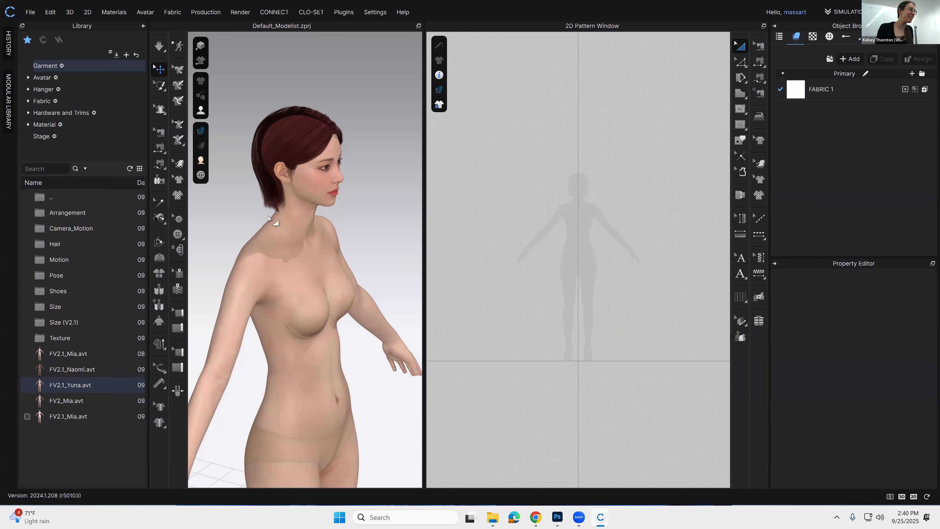
# Step: Reopen the avatar's skin style configuration and set the eyebrows to Feifei
pyautogui.click(319, 268)
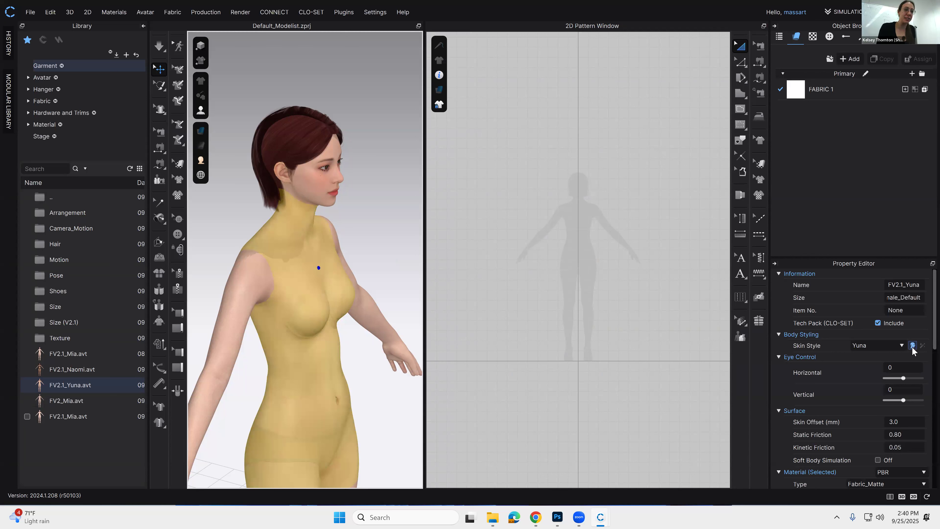
pyautogui.click(913, 345)
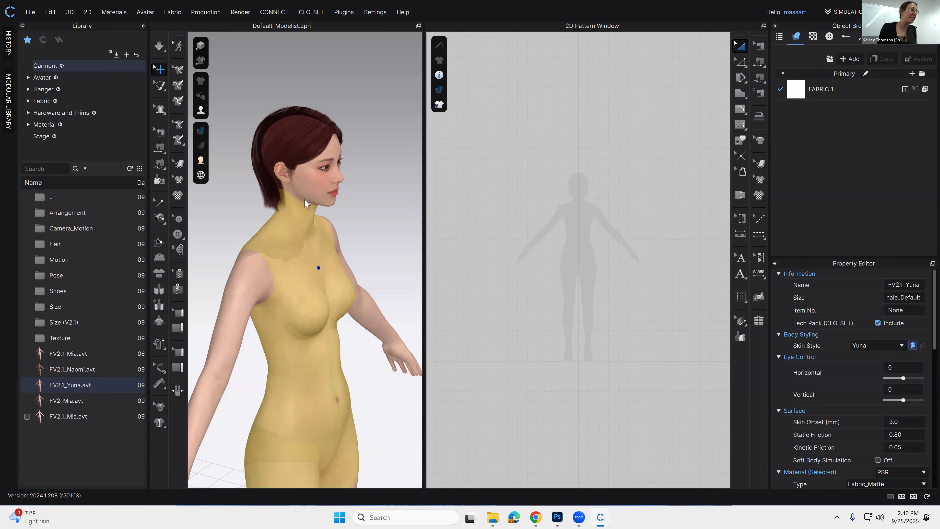
pyautogui.moveTo(449, 176); pyautogui.dragTo(557, 149)
pyautogui.click(569, 233)
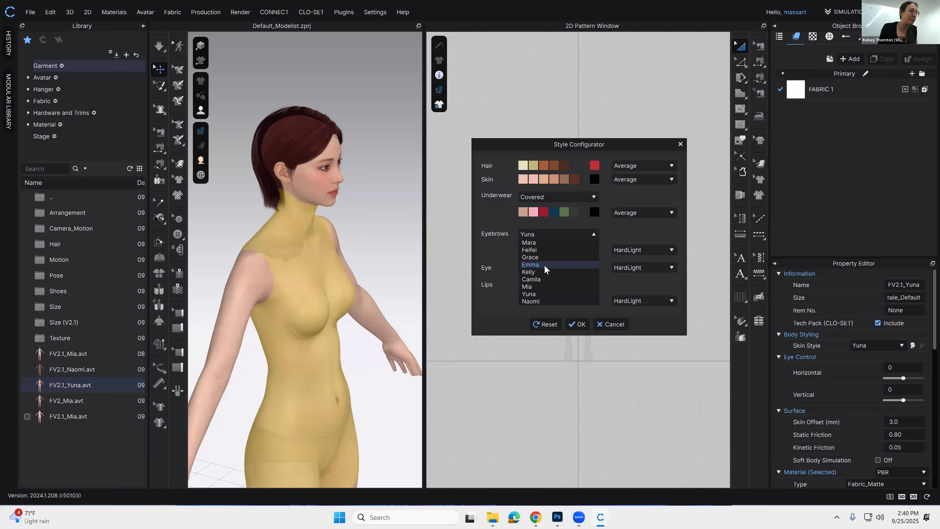
pyautogui.click(545, 250)
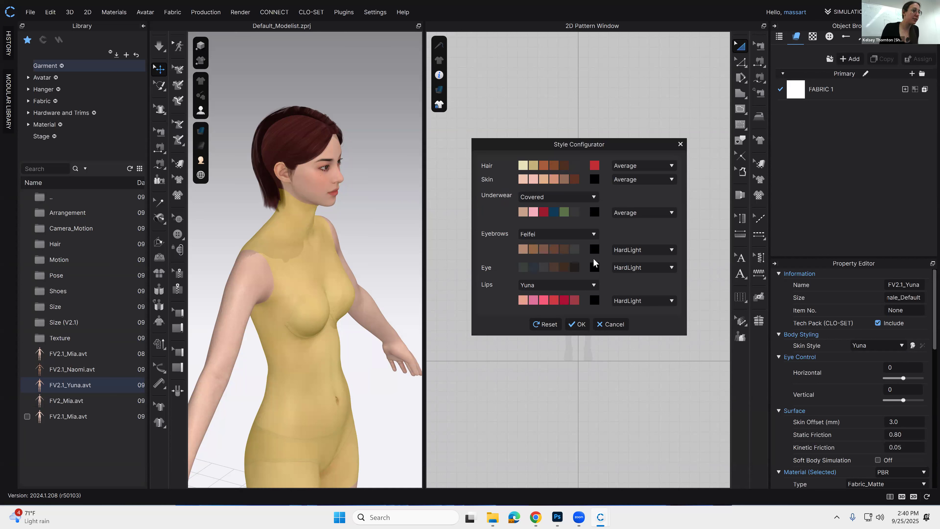
# Step: Set the avatar's lips to the Grace style with a pink preset colour
pyautogui.click(561, 288)
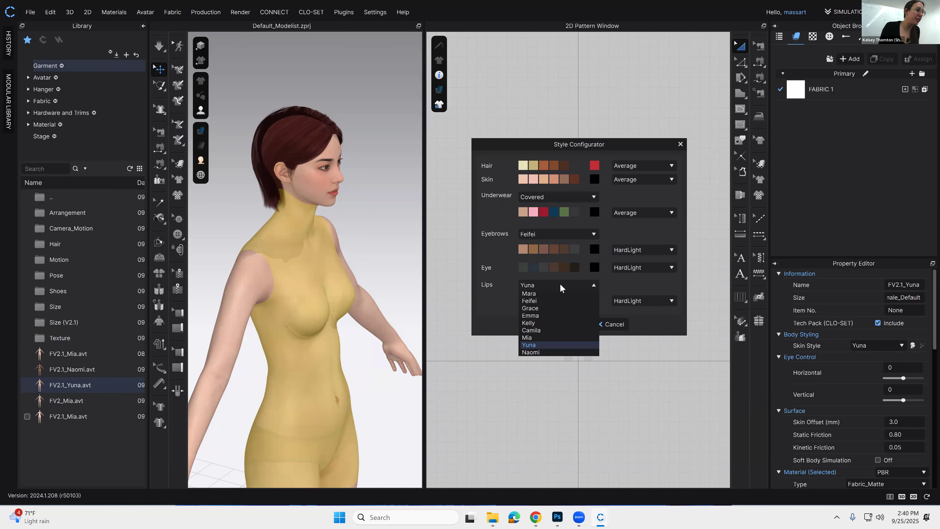
pyautogui.click(547, 309)
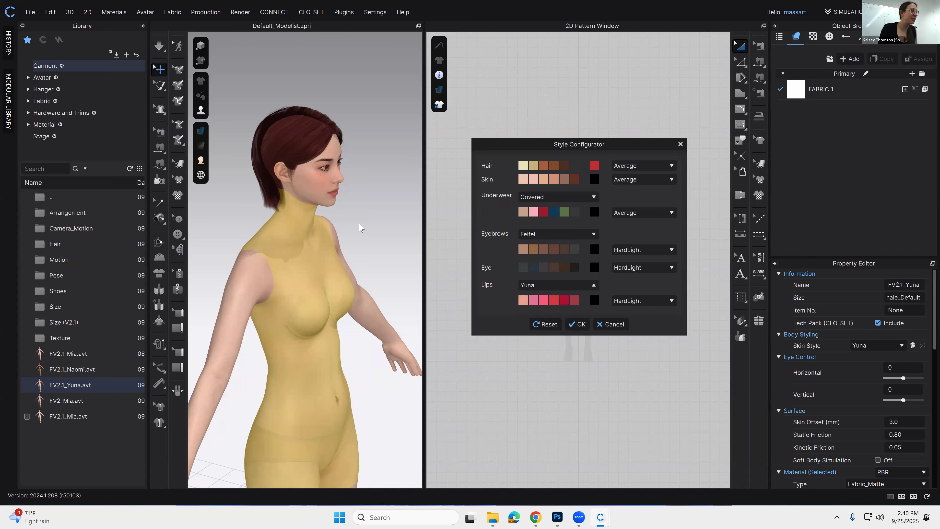
pyautogui.click(553, 300)
# Step: Look through the blend modes available for the lip colour
pyautogui.click(630, 301)
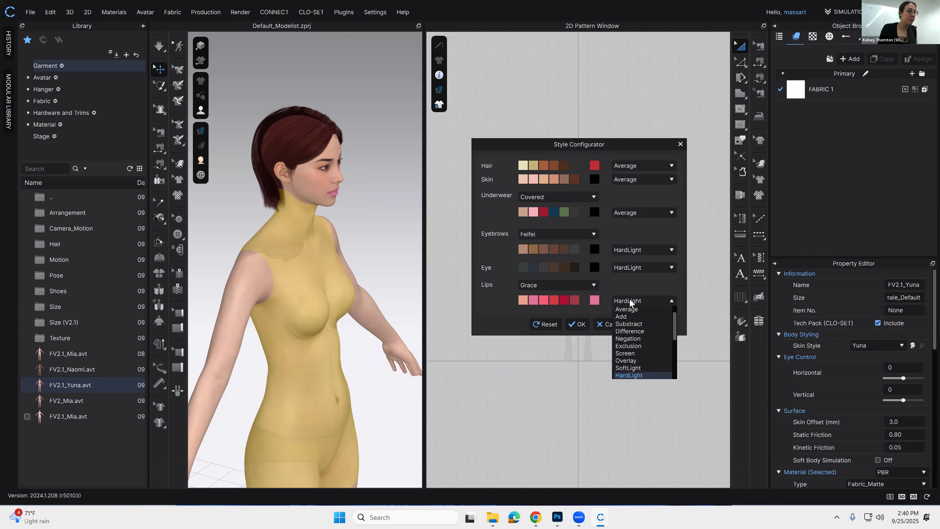
pyautogui.click(645, 288)
pyautogui.click(639, 303)
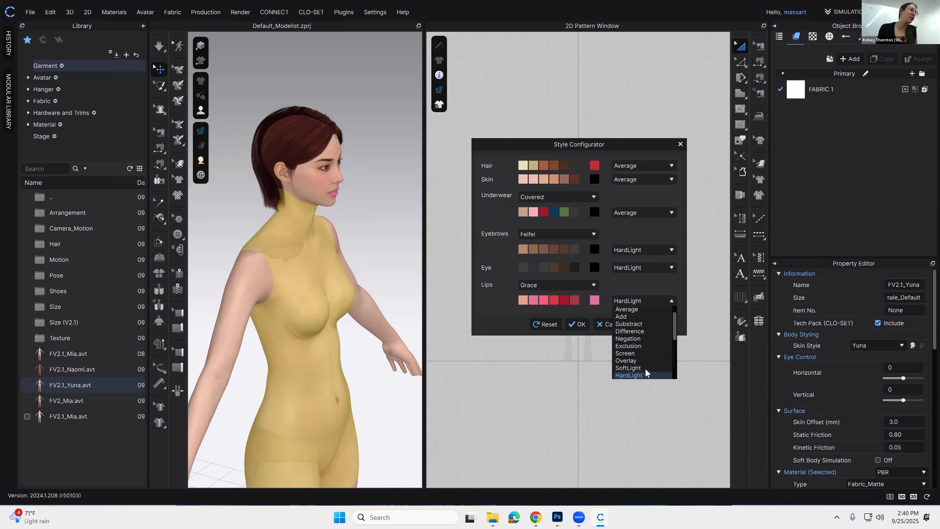
pyautogui.scroll(-4, 652, 354)
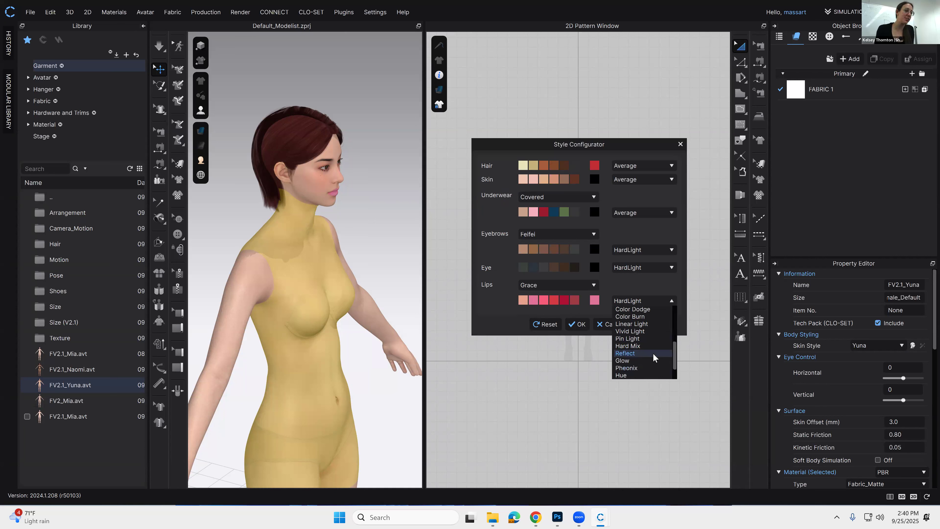
pyautogui.scroll(4, 641, 376)
pyautogui.scroll(-3, 645, 354)
pyautogui.scroll(3, 644, 356)
pyautogui.click(633, 292)
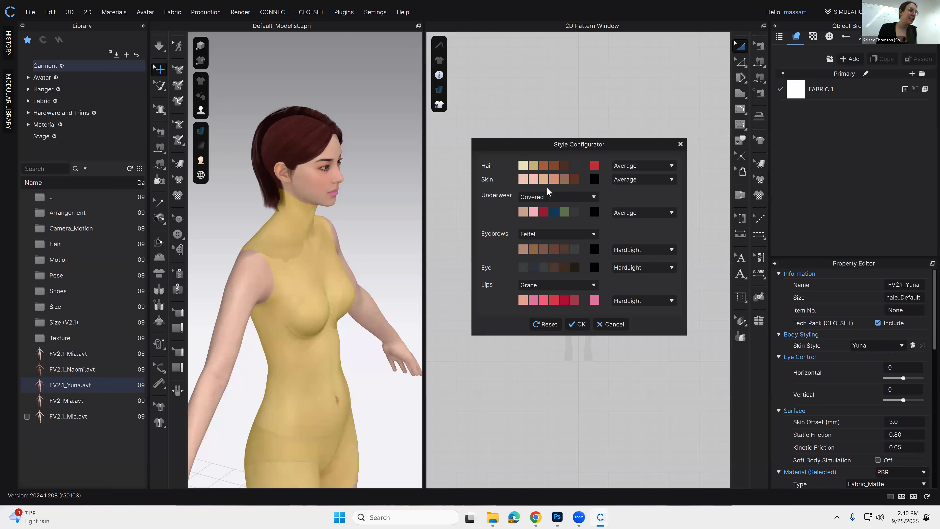
# Step: Change the hair to the reddish-brown preset and the underwear to the dark red preset, and apply the custom style
pyautogui.click(534, 166)
pyautogui.click(544, 167)
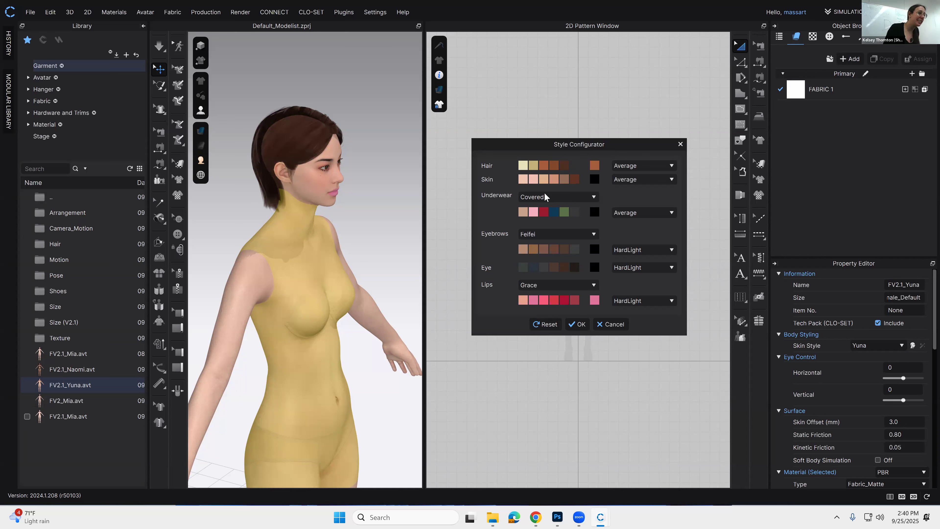
pyautogui.click(544, 213)
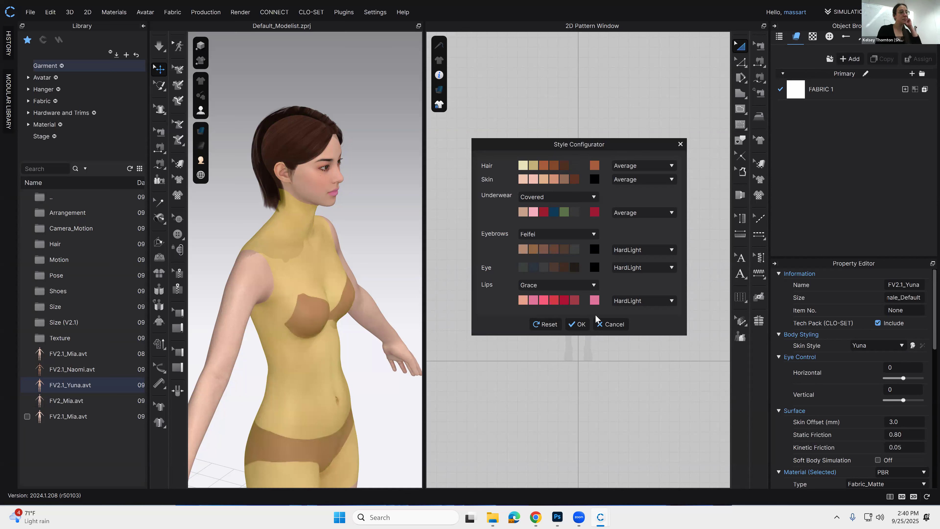
pyautogui.click(580, 324)
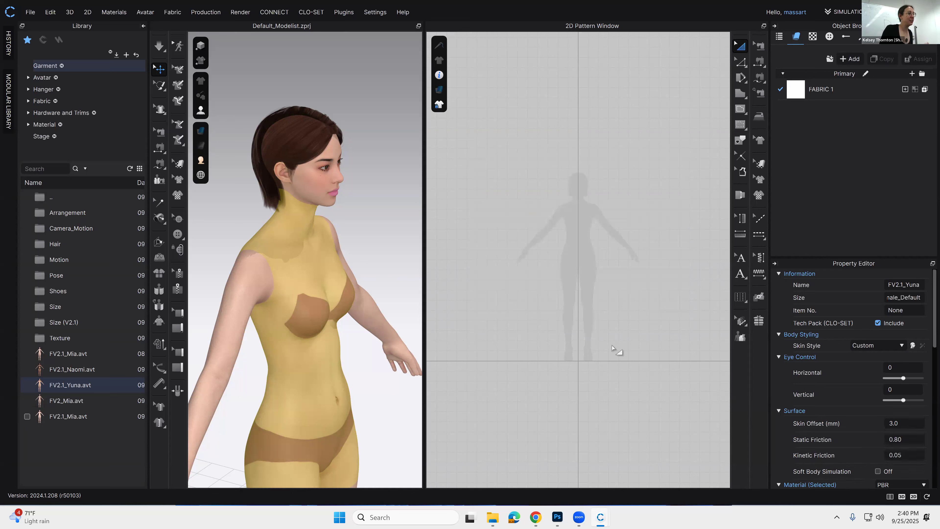
pyautogui.click(610, 314)
pyautogui.moveTo(357, 242); pyautogui.dragTo(383, 304, button='right')
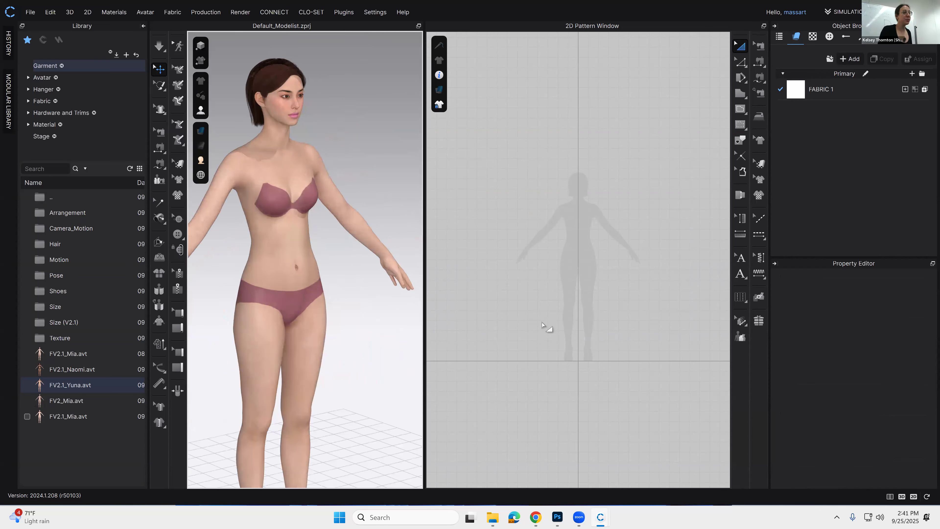
# Step: Try redirecting the avatar's gaze by setting the horizontal eye control to -77 and the vertical one to 63
pyautogui.click(278, 253)
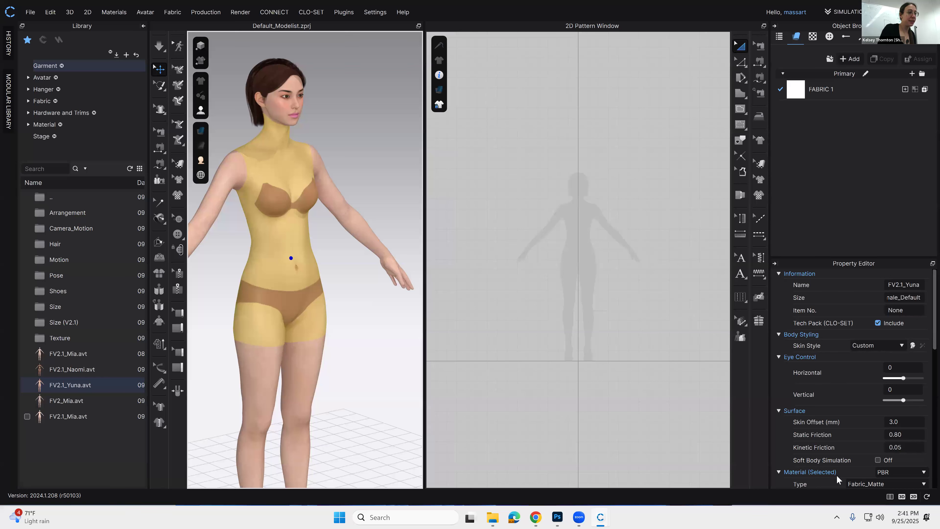
pyautogui.scroll(5, 359, 226)
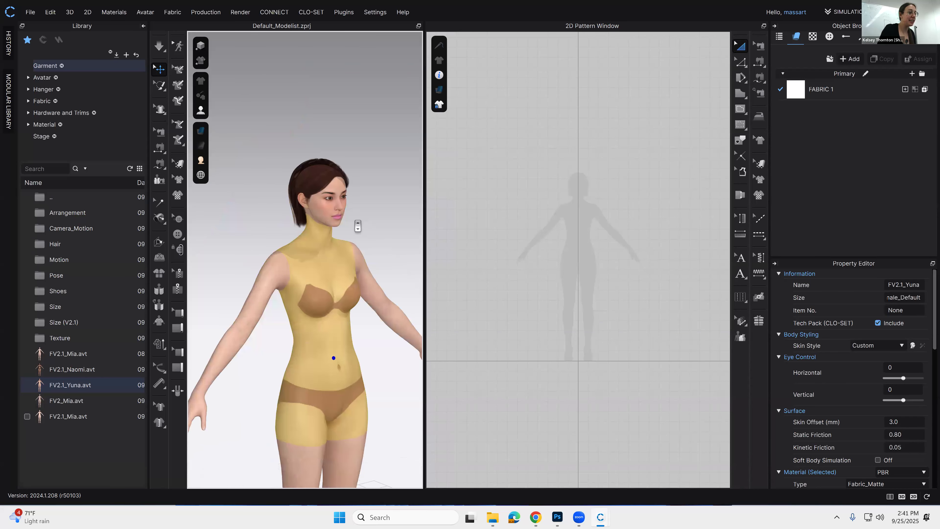
pyautogui.scroll(5, 355, 222)
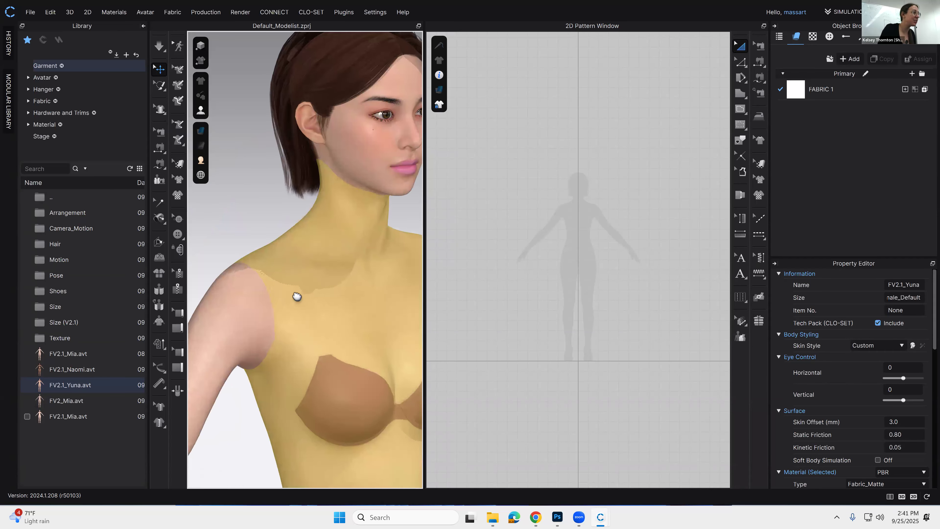
pyautogui.scroll(2, 334, 291)
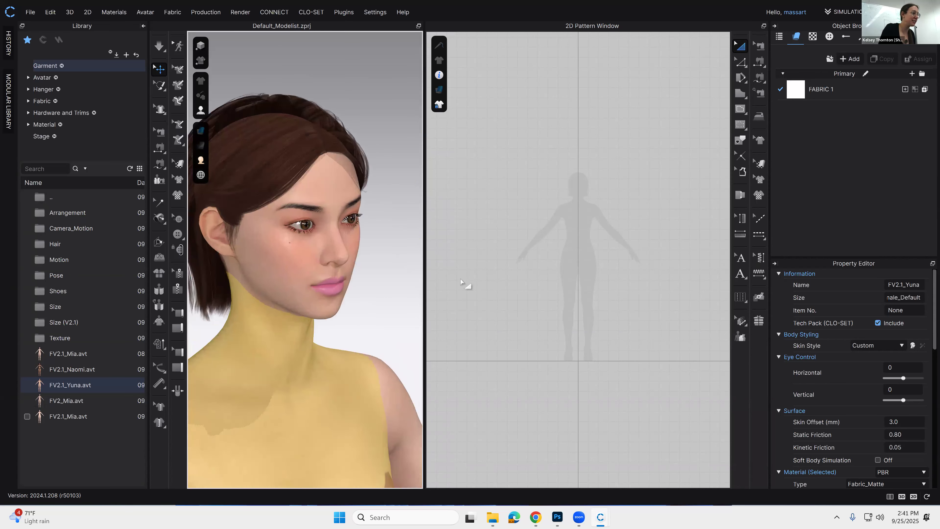
pyautogui.scroll(1, 398, 299)
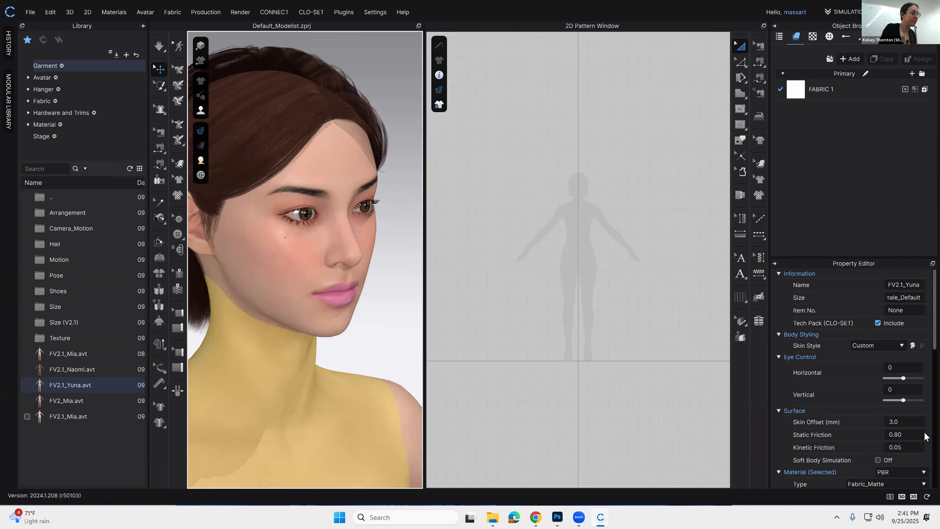
pyautogui.moveTo(898, 377); pyautogui.dragTo(888, 380)
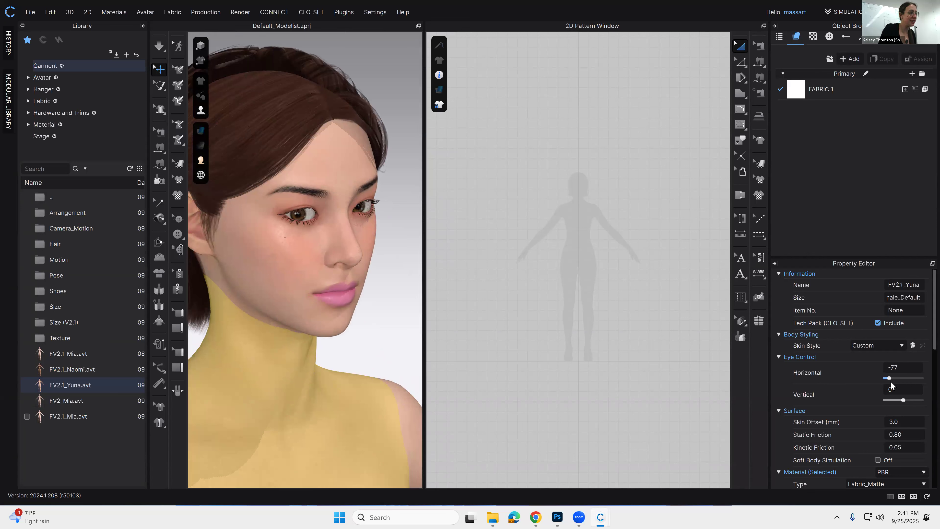
pyautogui.moveTo(912, 402); pyautogui.dragTo(914, 403)
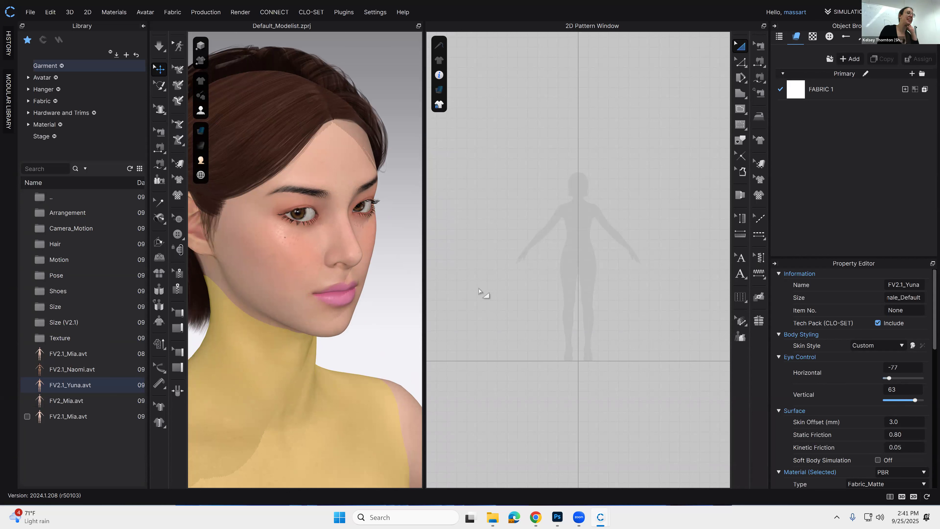
# Step: Reset the avatar's horizontal and vertical eye controls to 0
pyautogui.click(904, 376)
pyautogui.write('0')
pyautogui.press('Tab')
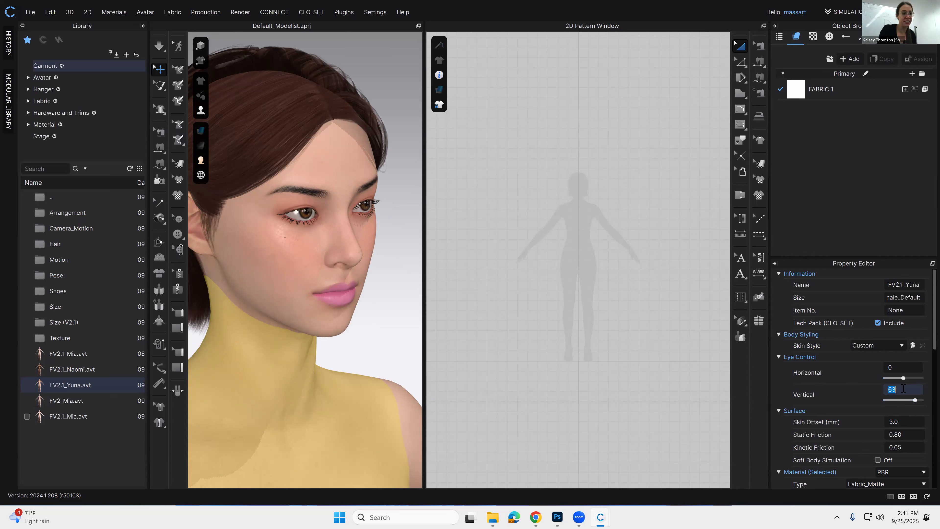
pyautogui.write('0')
pyautogui.click(900, 366)
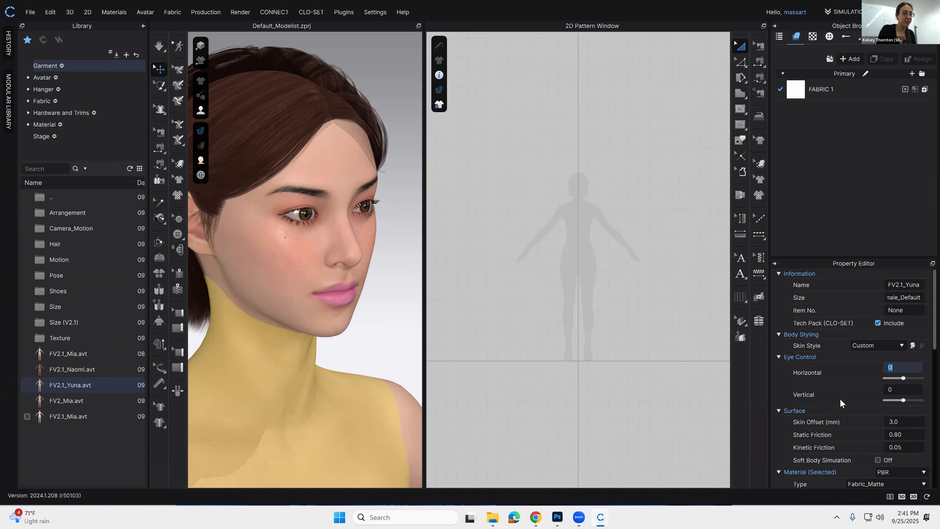
pyautogui.click(862, 424)
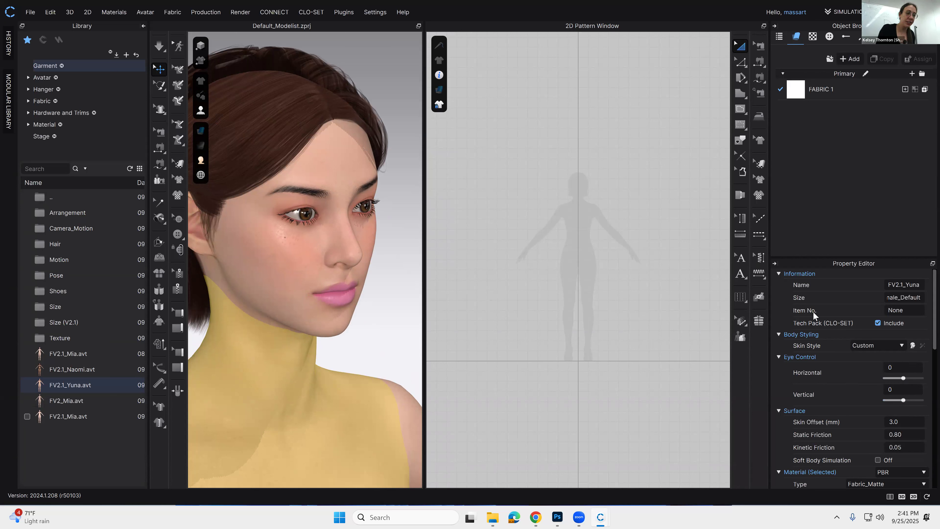
# Step: Look through the avatar's surface and material properties, including the texture, normal map and displacement map settings
pyautogui.scroll(-2, 813, 311)
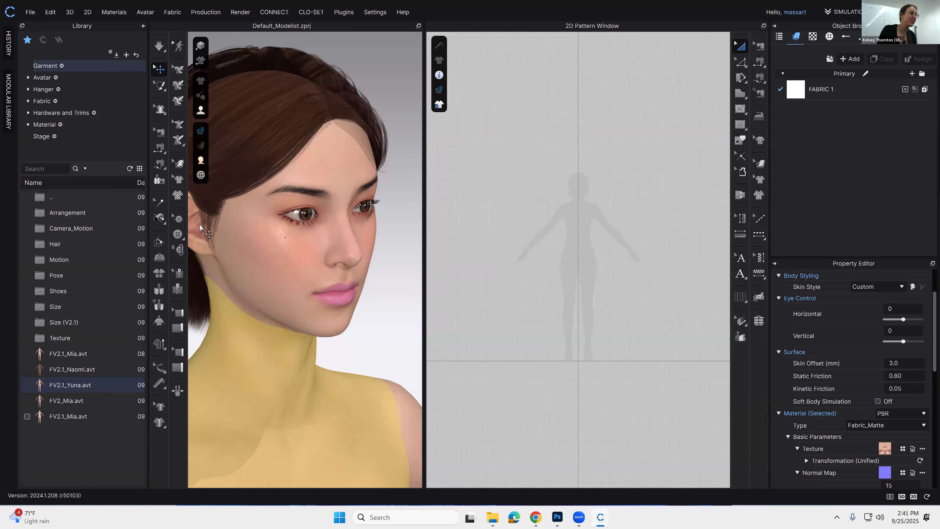
pyautogui.scroll(-2, 872, 391)
pyautogui.scroll(1, 873, 381)
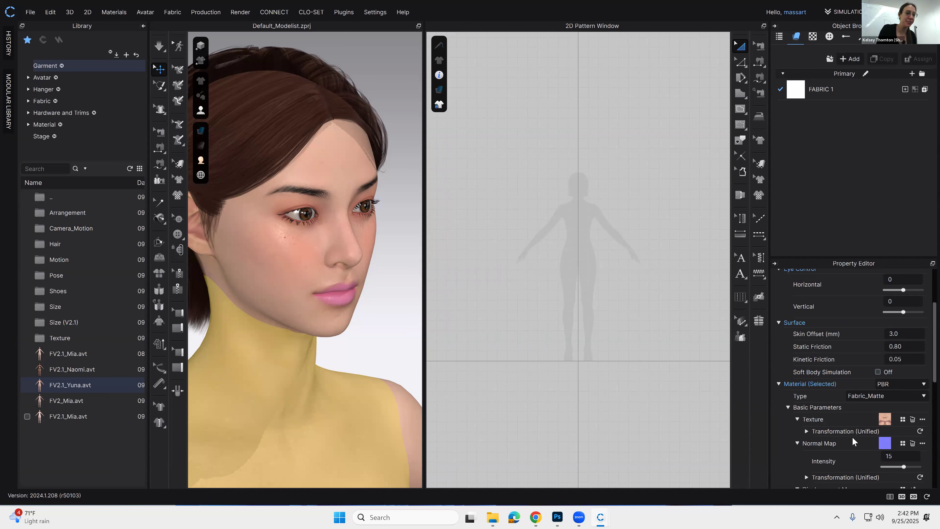
pyautogui.scroll(-2, 851, 437)
pyautogui.scroll(-1, 855, 430)
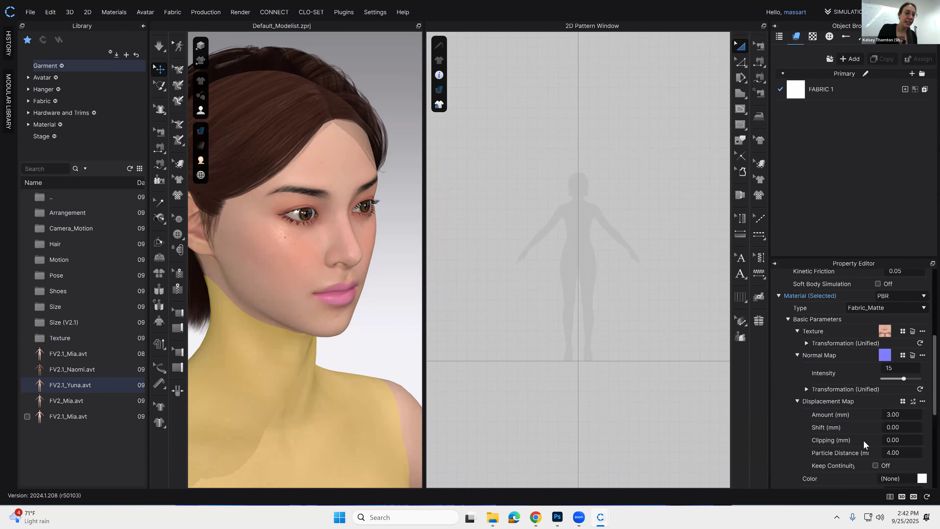
pyautogui.scroll(-2, 861, 447)
pyautogui.scroll(4, 857, 445)
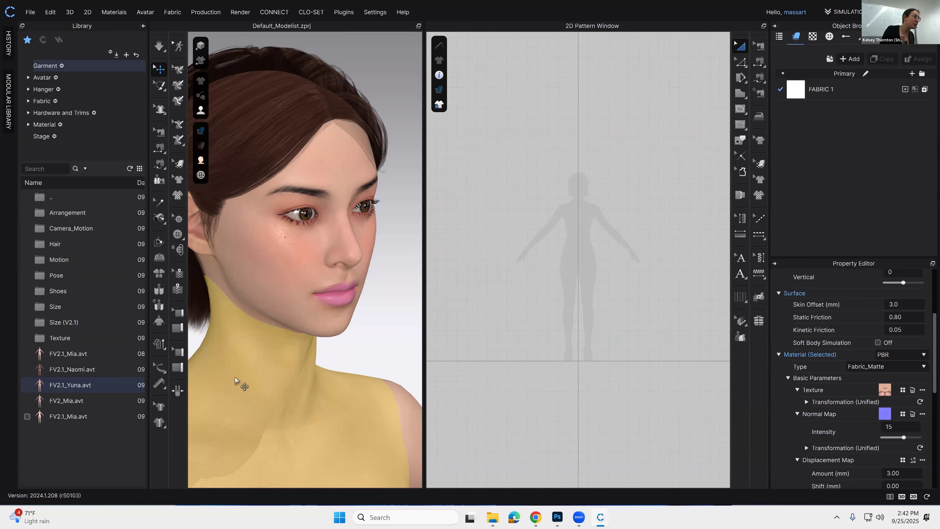
# Step: Replace the texture on the avatar's legs with the Pizza texture image from the Downloads folder
pyautogui.scroll(1, 239, 374)
pyautogui.scroll(-5, 238, 374)
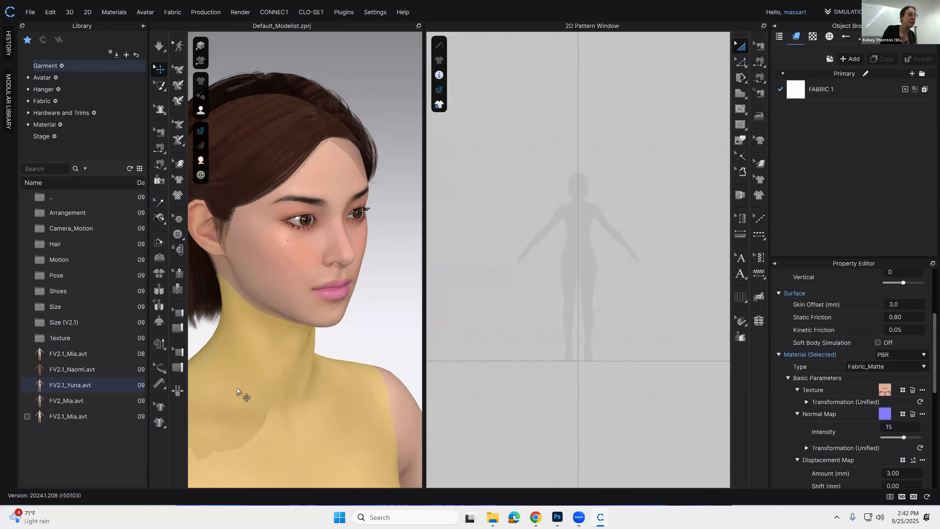
pyautogui.scroll(-2, 251, 416)
pyautogui.moveTo(268, 423); pyautogui.dragTo(316, 352, button='middle')
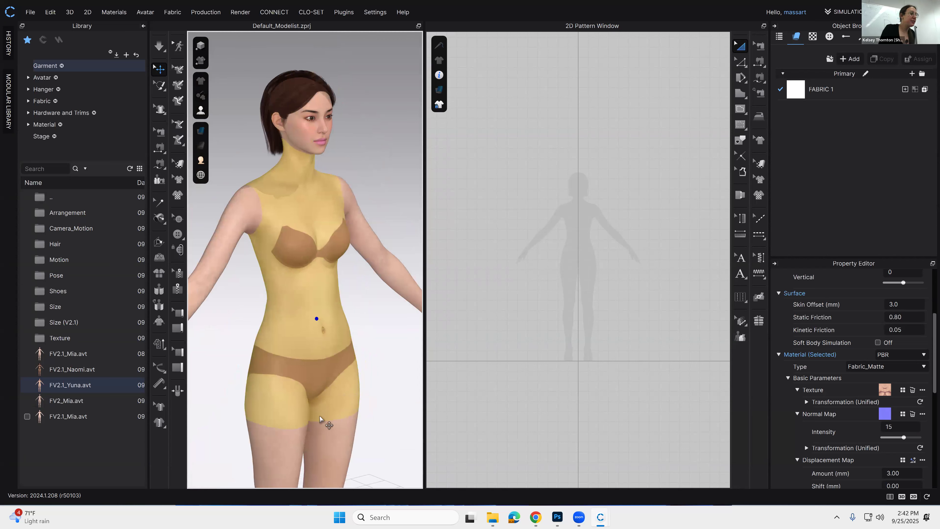
pyautogui.scroll(-4, 321, 419)
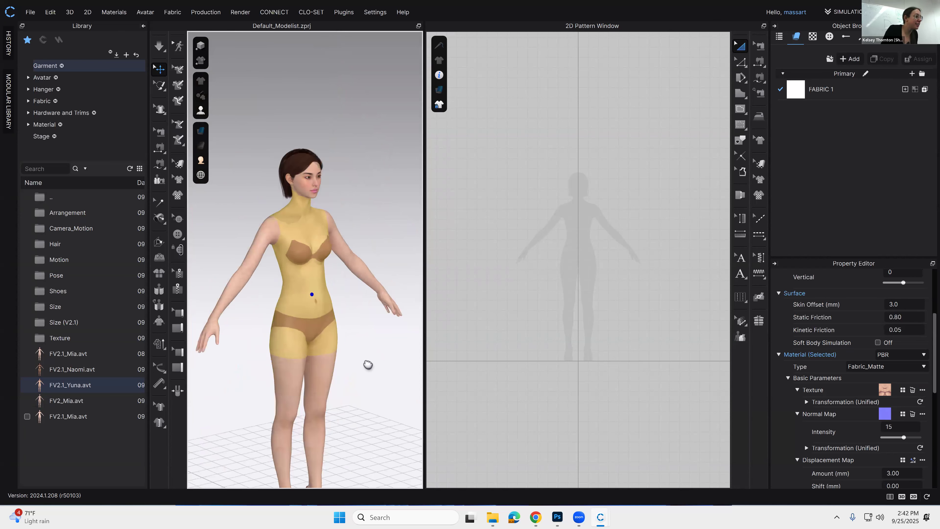
pyautogui.moveTo(306, 431); pyautogui.dragTo(319, 361, button='middle')
pyautogui.click(322, 351)
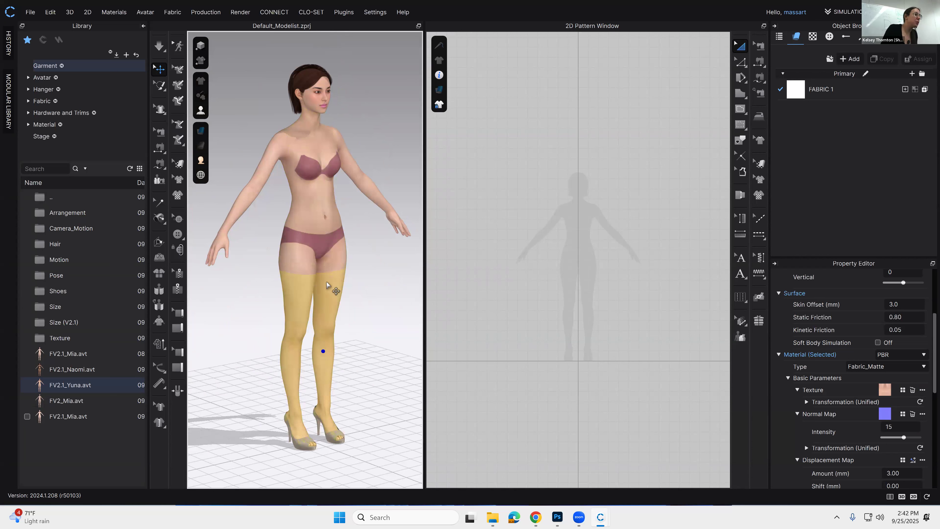
pyautogui.click(902, 390)
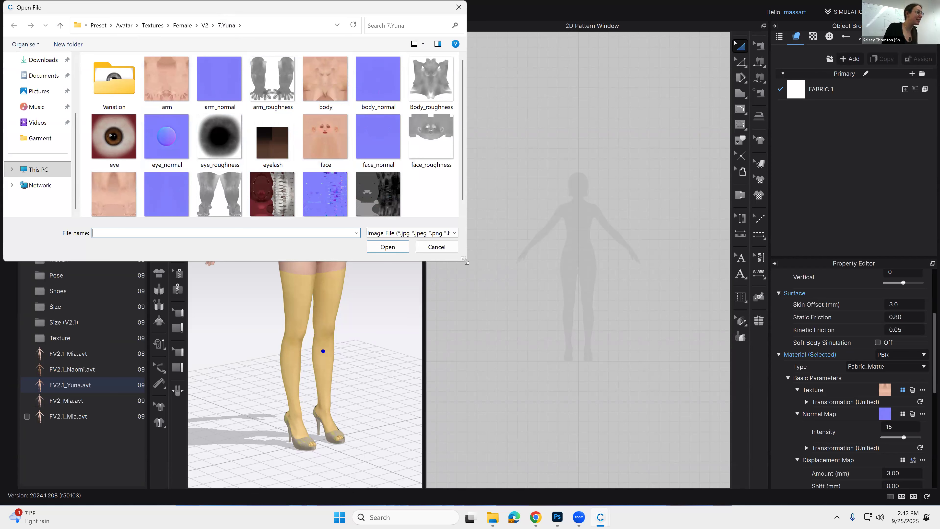
pyautogui.moveTo(464, 260); pyautogui.dragTo(499, 292)
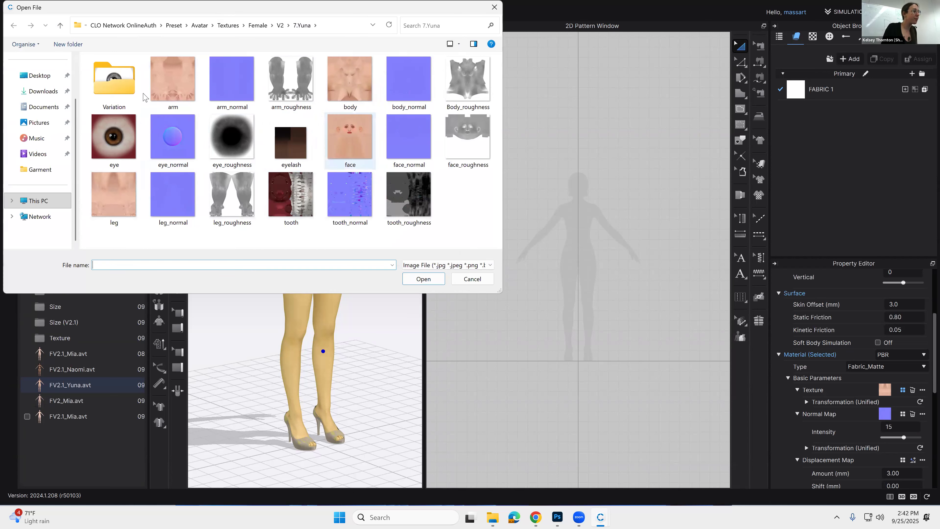
pyautogui.scroll(3, 31, 167)
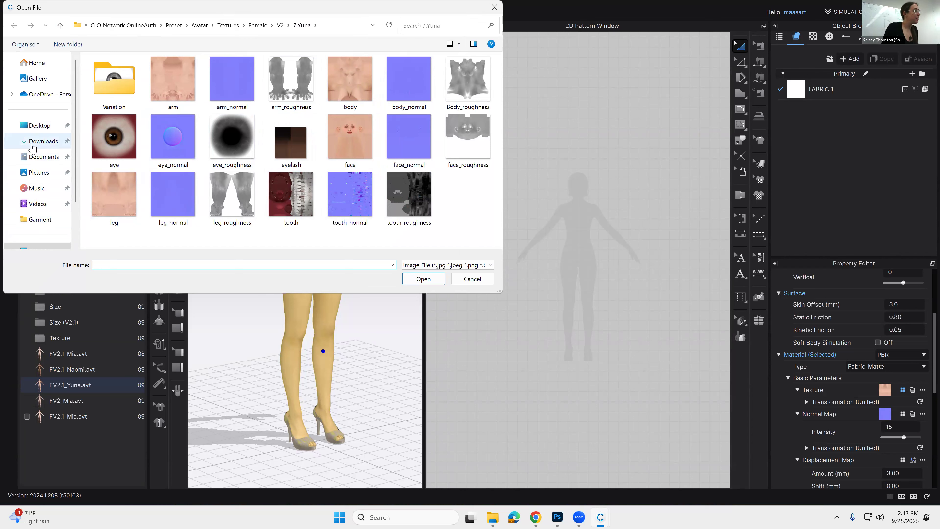
pyautogui.click(32, 144)
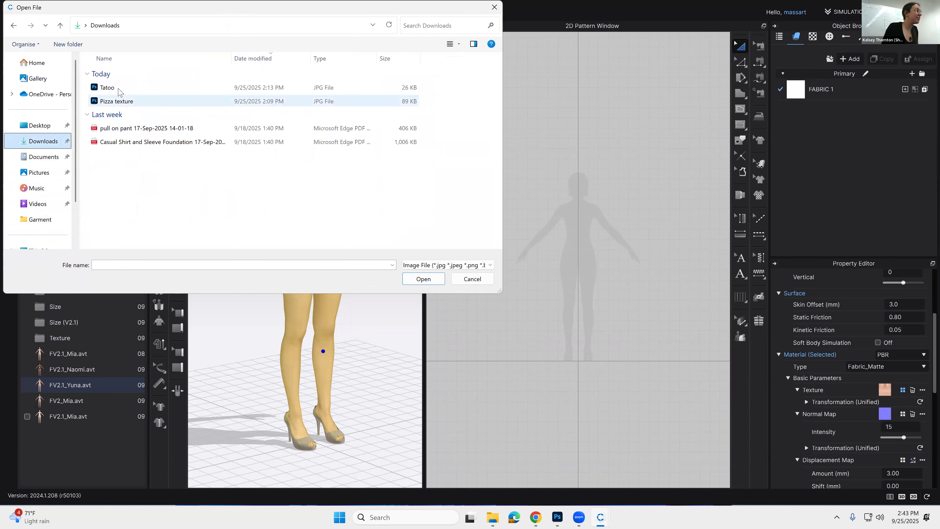
pyautogui.click(118, 88)
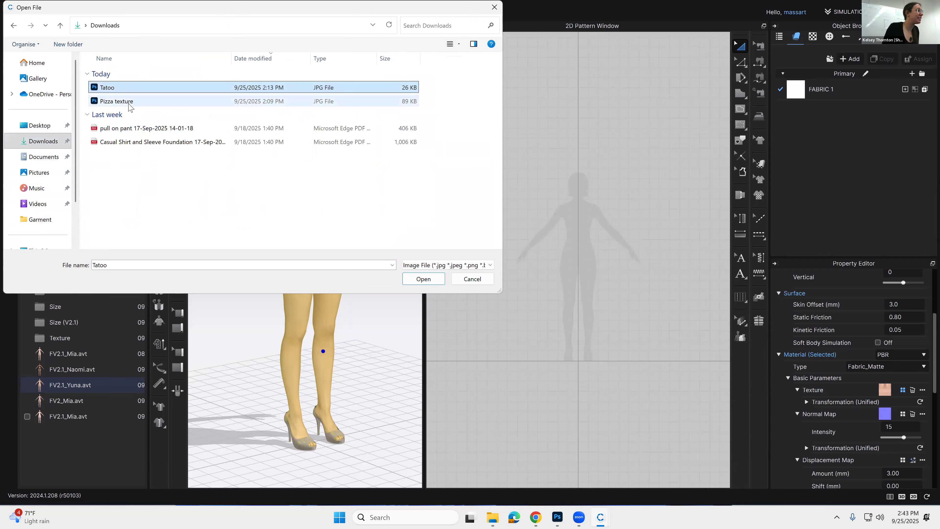
pyautogui.doubleClick(129, 102)
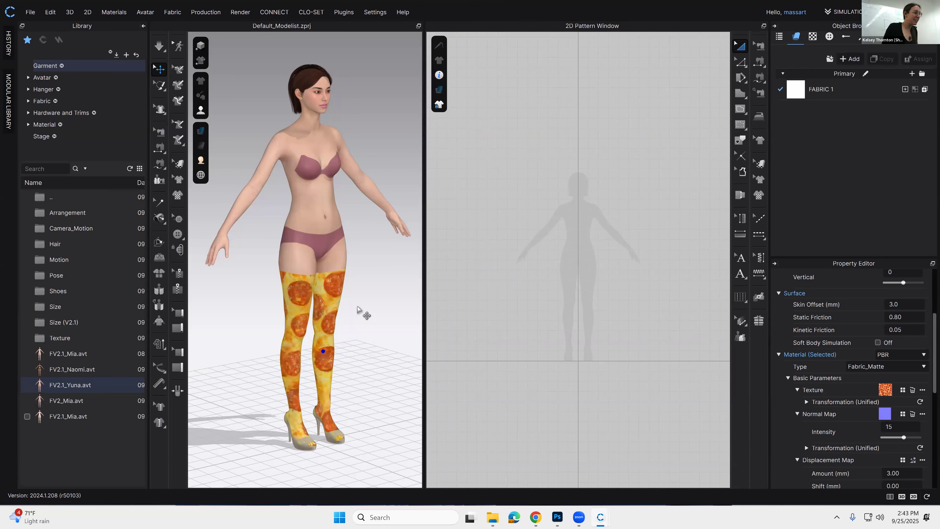
# Step: Try Repeat U values of 0.5 and 2 on the legs' pizza texture, with the aspect ratio locked
pyautogui.click(395, 347)
pyautogui.click(334, 325)
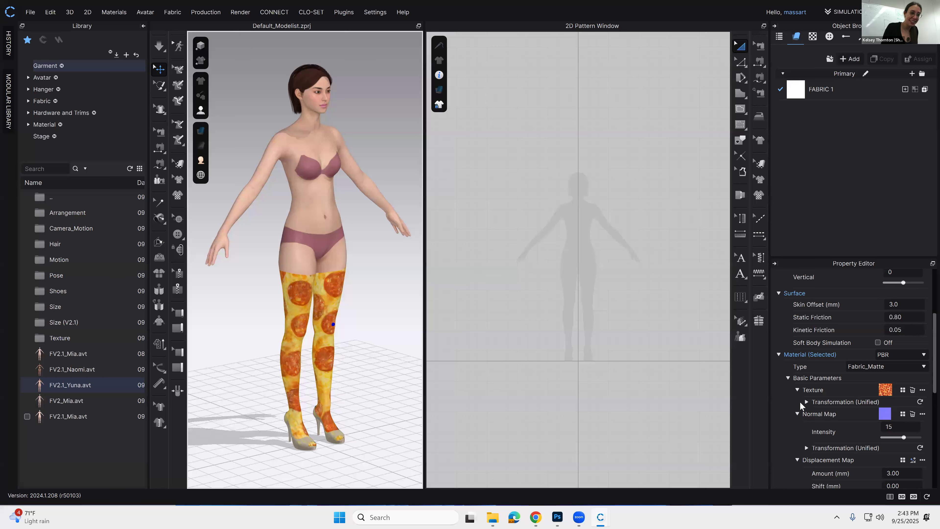
pyautogui.click(806, 401)
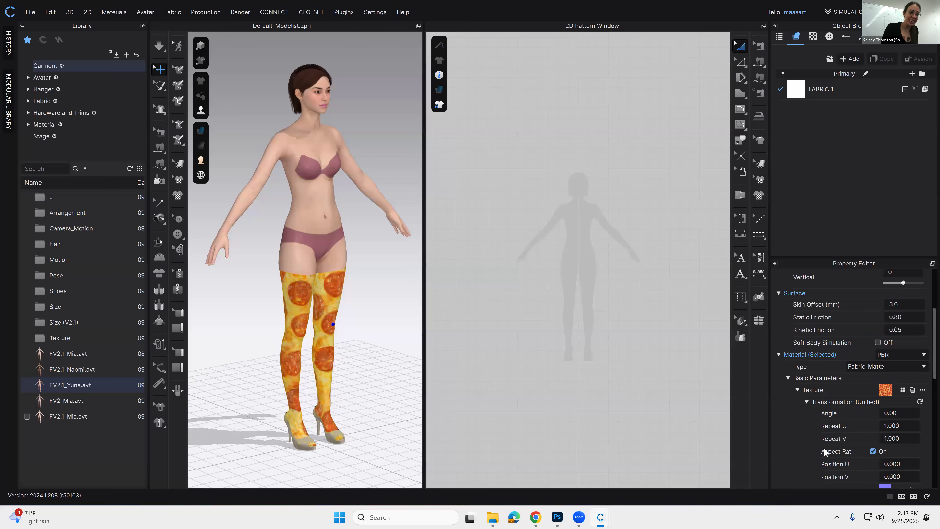
pyautogui.scroll(-2, 824, 446)
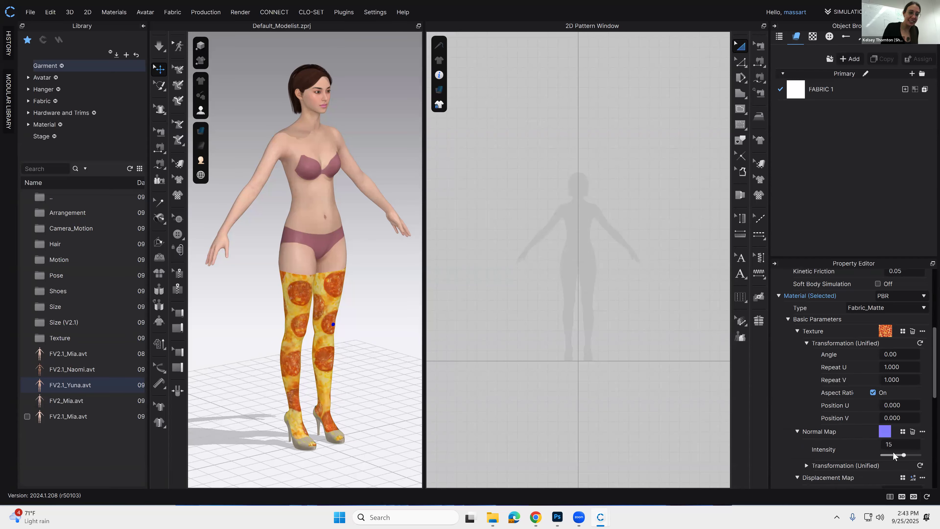
pyautogui.click(900, 367)
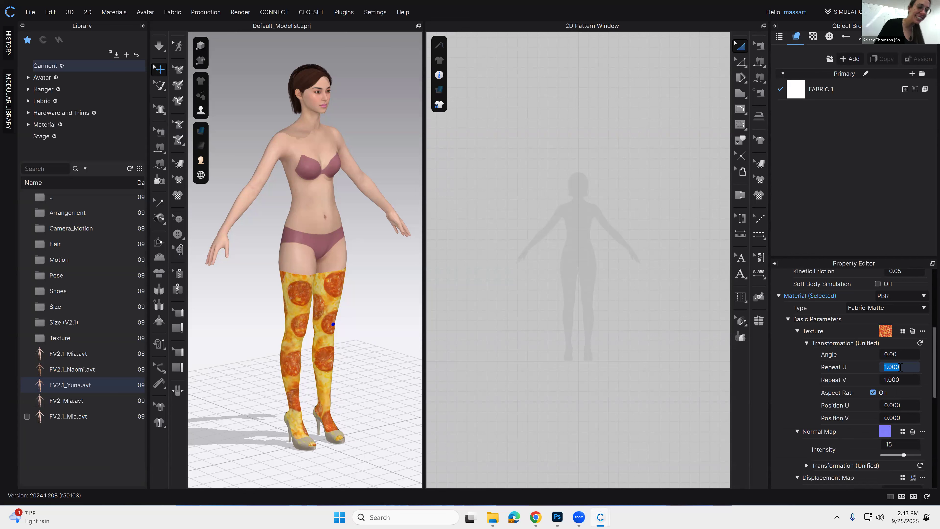
pyautogui.write('.')
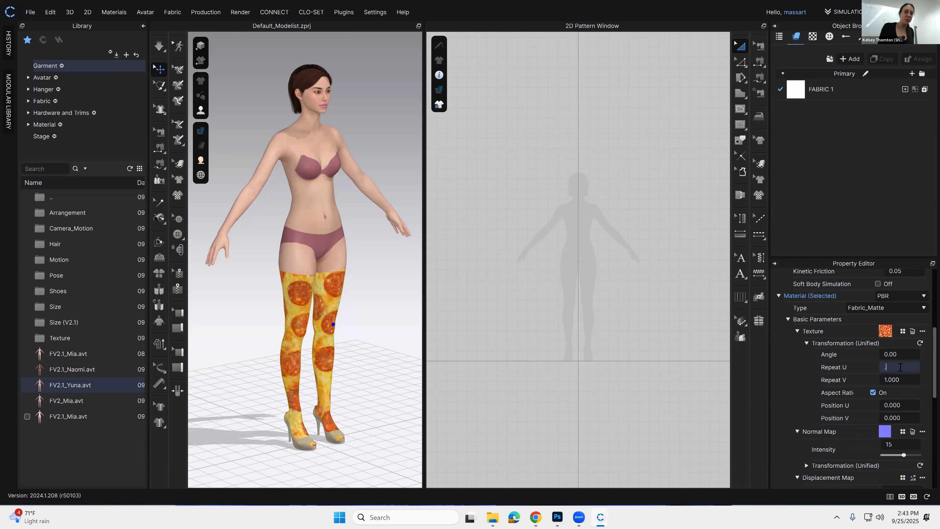
pyautogui.write('5')
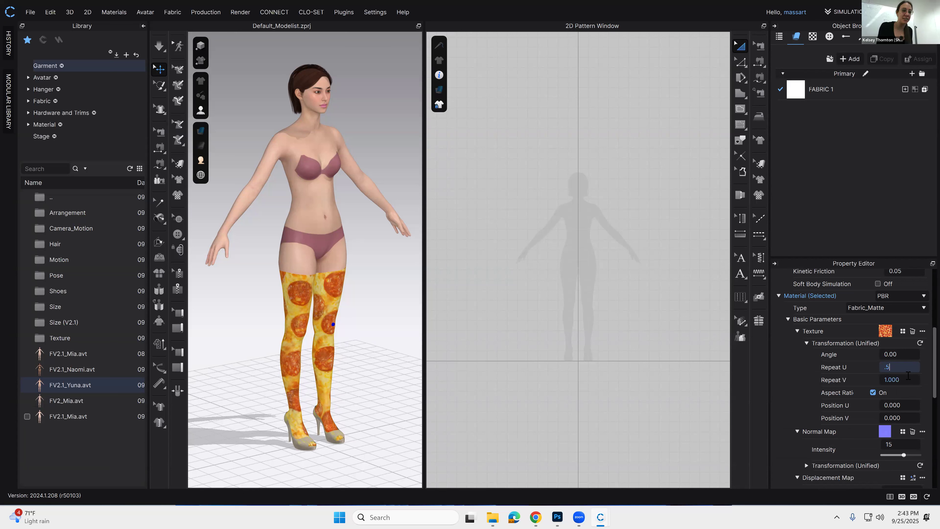
pyautogui.press('Return')
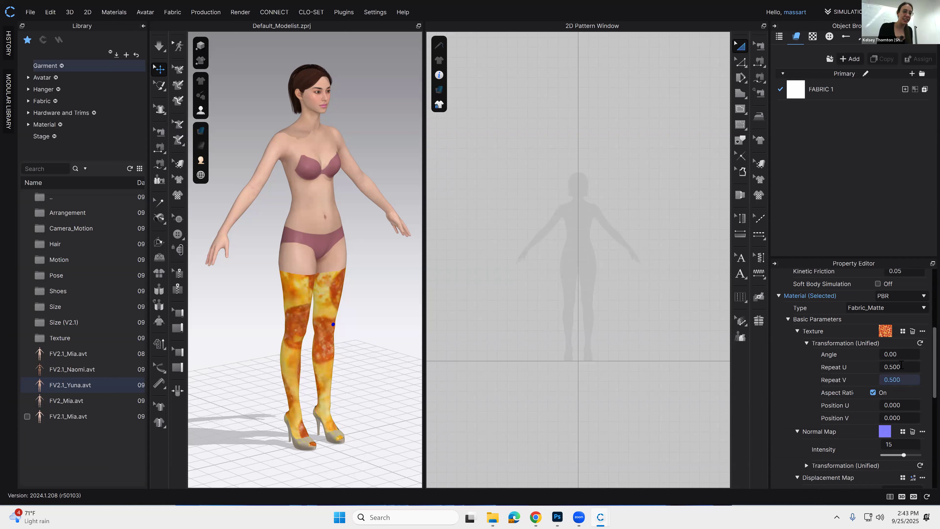
pyautogui.click(901, 366)
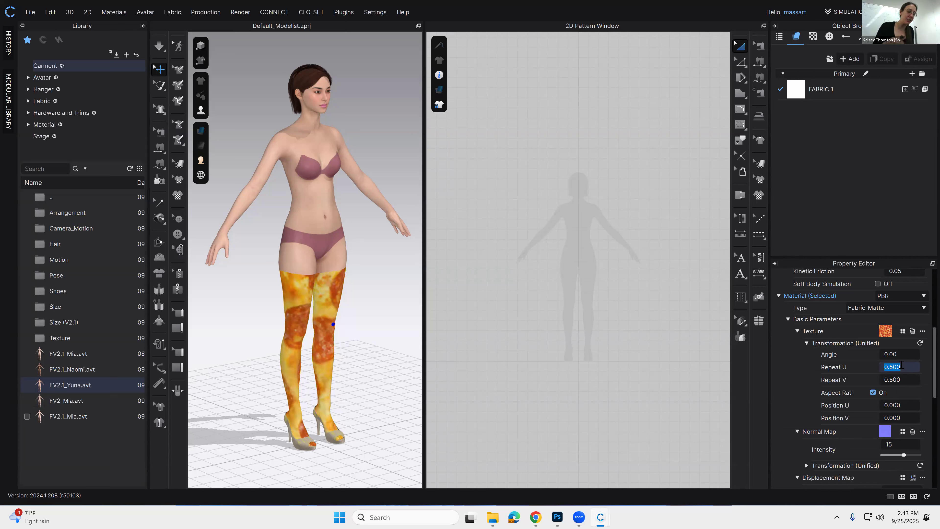
pyautogui.write('2')
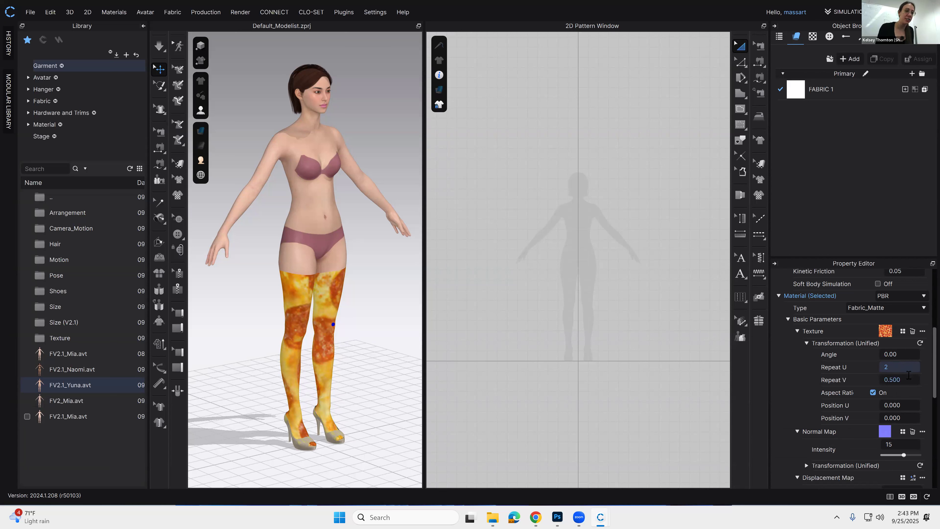
pyautogui.press('Return')
# Step: Set the Repeat U of the legs' pizza texture to 3 and check the pattern on the avatar
pyautogui.click(906, 365)
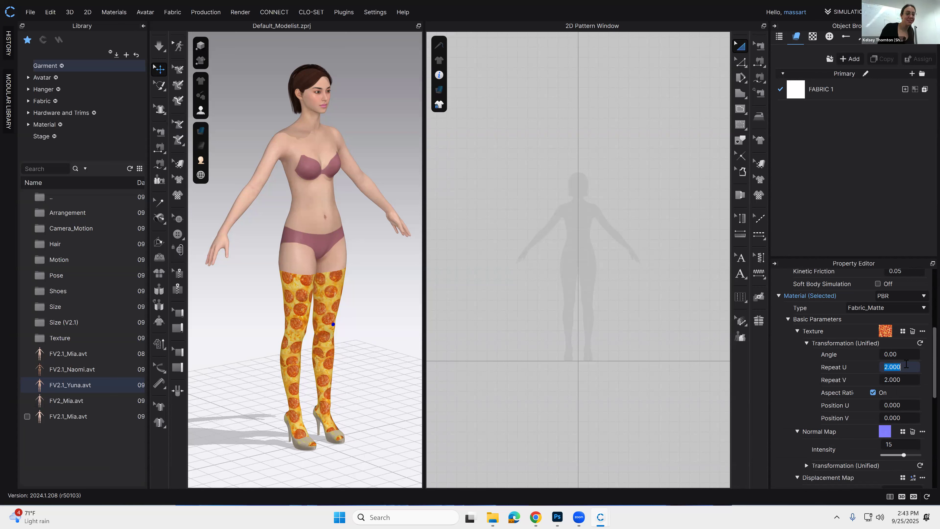
pyautogui.write('3')
pyautogui.press('Return')
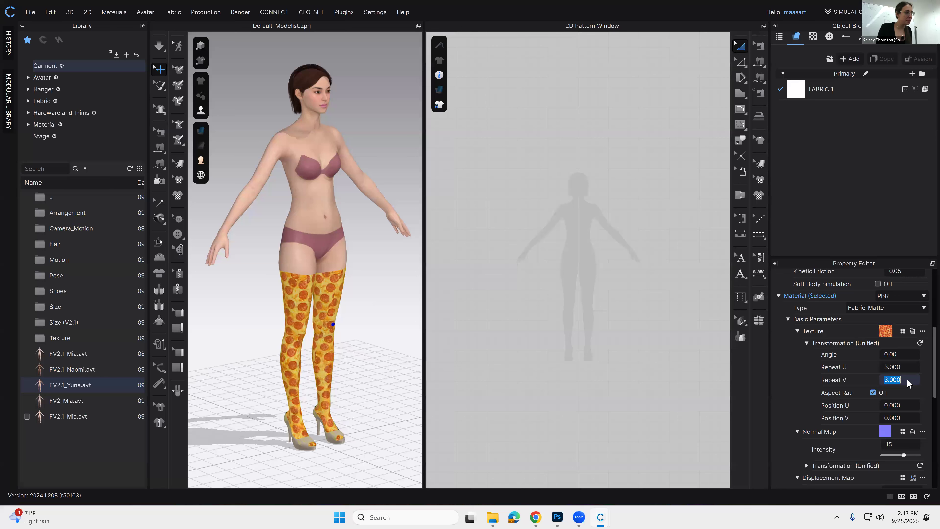
pyautogui.moveTo(369, 297); pyautogui.dragTo(370, 274, button='middle')
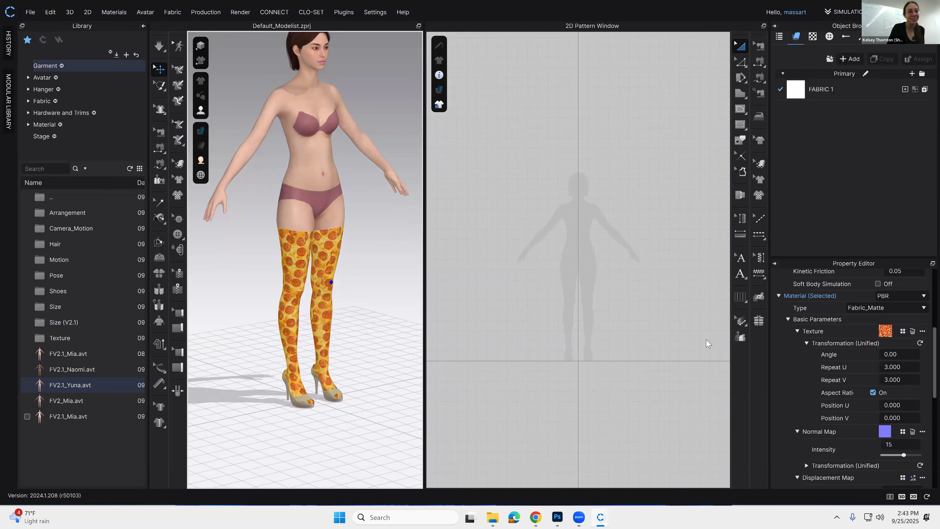
pyautogui.moveTo(340, 289); pyautogui.dragTo(346, 365, button='middle')
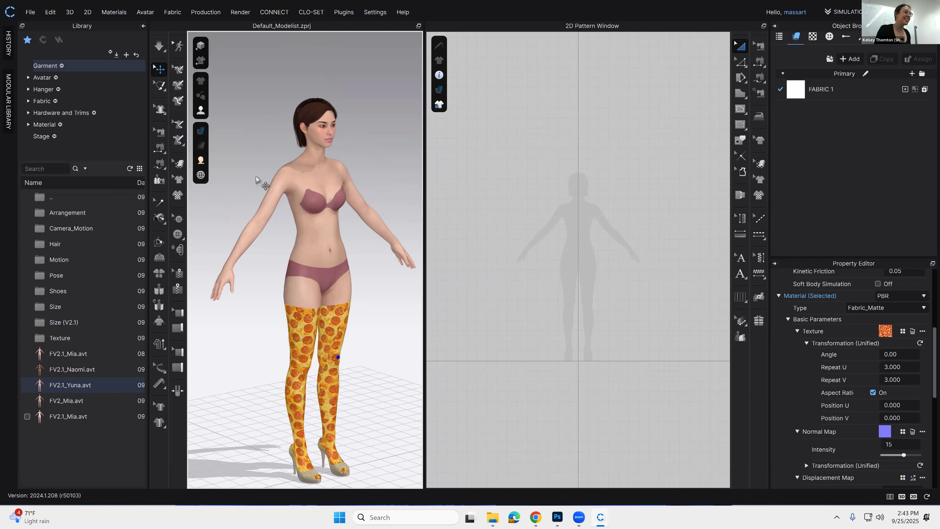
# Step: Select the avatar's arms and add the Photoshop executable from the Adobe Photoshop 2025 program folder as an external app for their texture
pyautogui.click(252, 223)
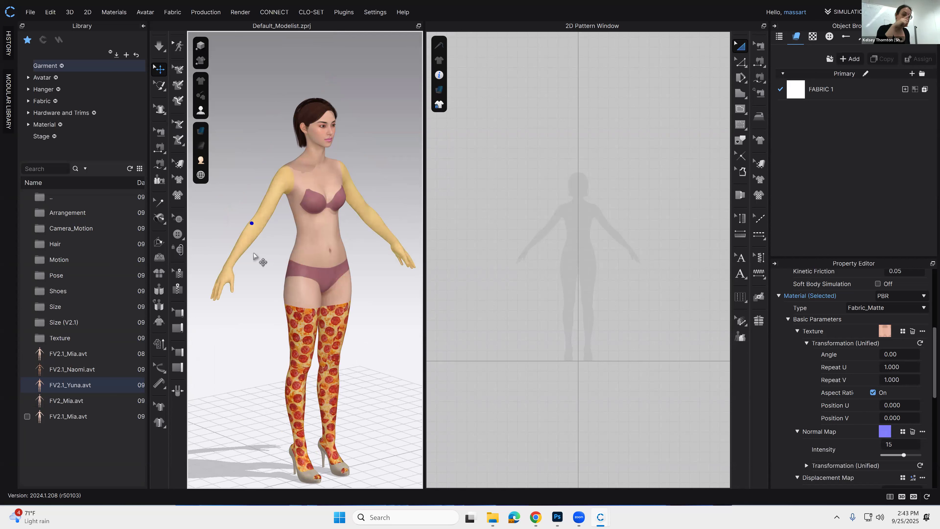
pyautogui.moveTo(316, 159); pyautogui.dragTo(317, 159, button='middle')
pyautogui.moveTo(308, 294); pyautogui.dragTo(275, 295, button='right')
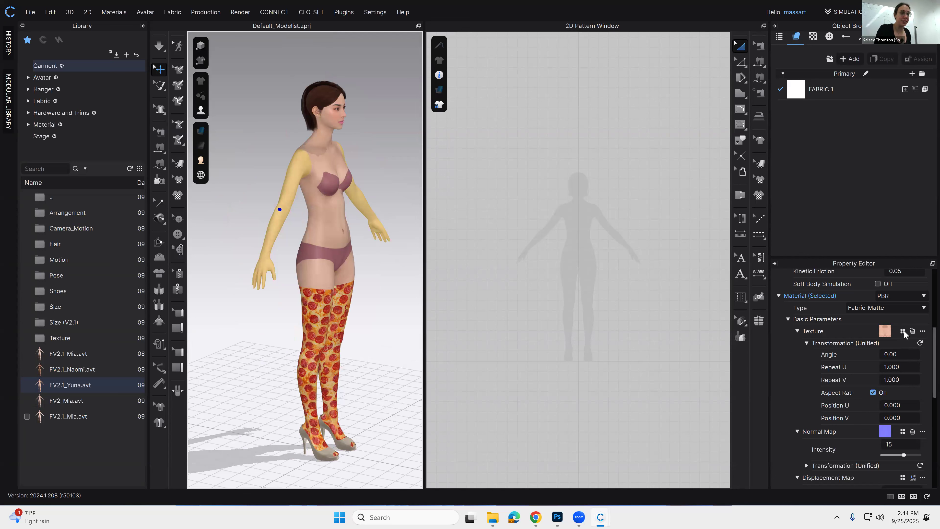
pyautogui.click(922, 330)
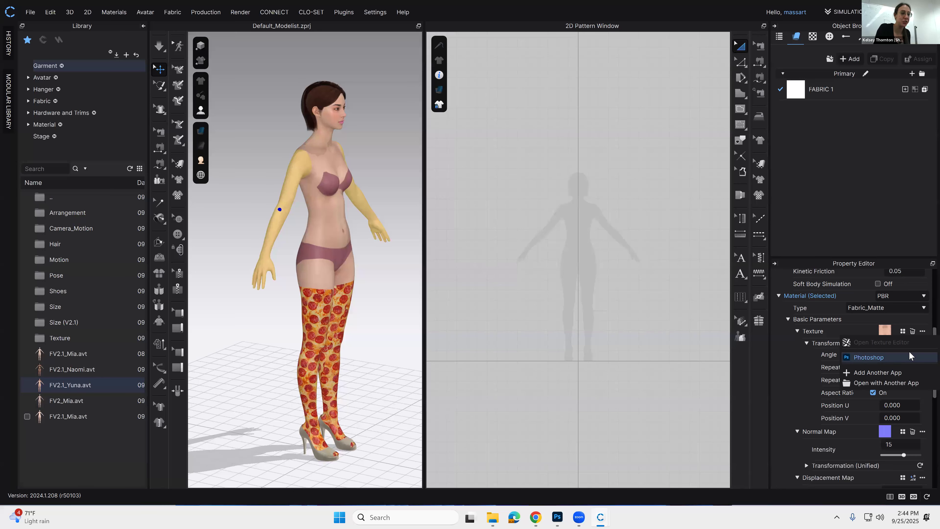
pyautogui.click(870, 372)
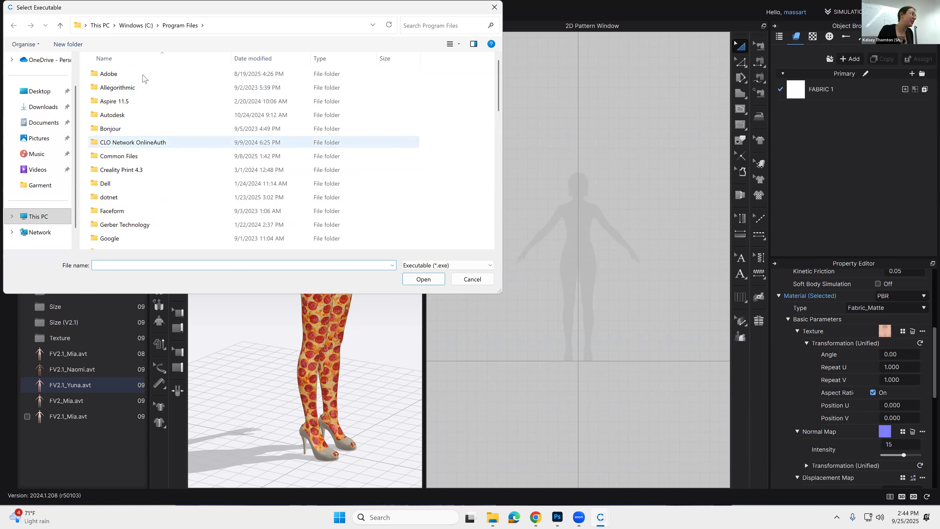
pyautogui.doubleClick(126, 76)
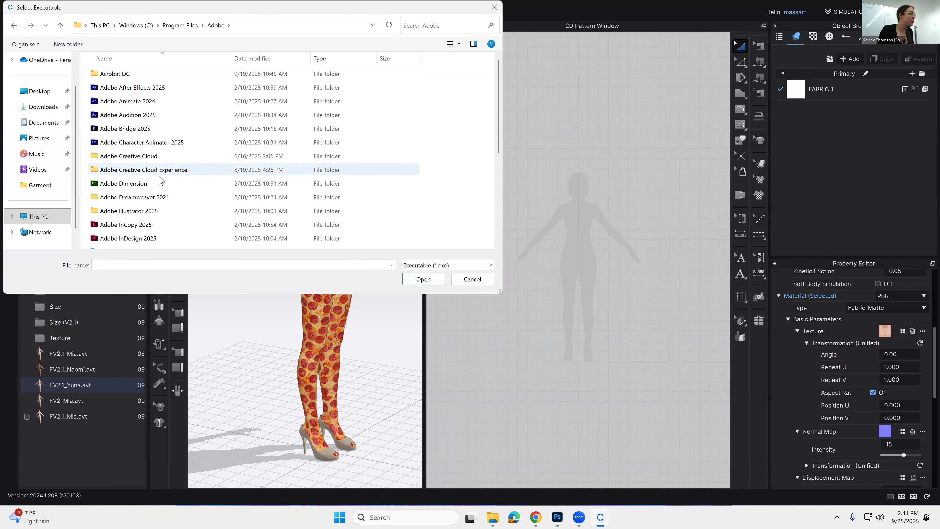
pyautogui.scroll(-3, 160, 180)
pyautogui.doubleClick(131, 169)
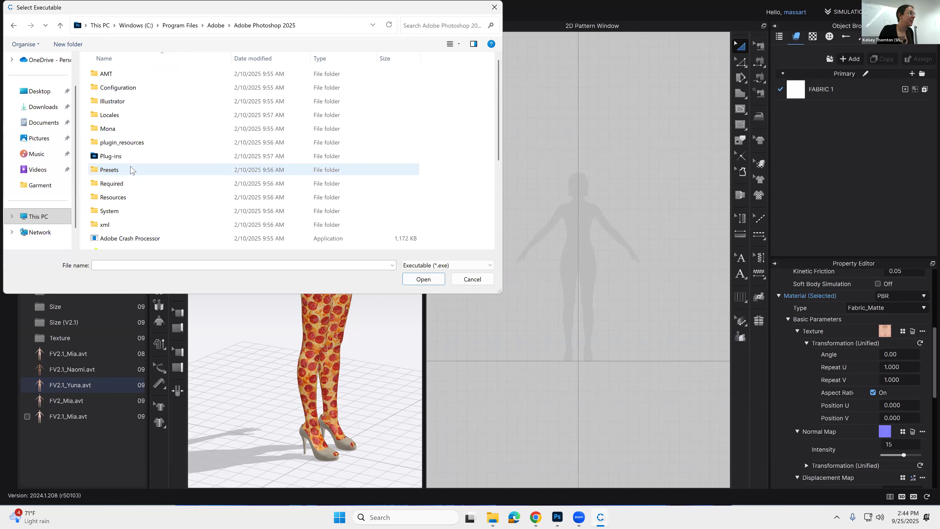
pyautogui.scroll(-4, 132, 174)
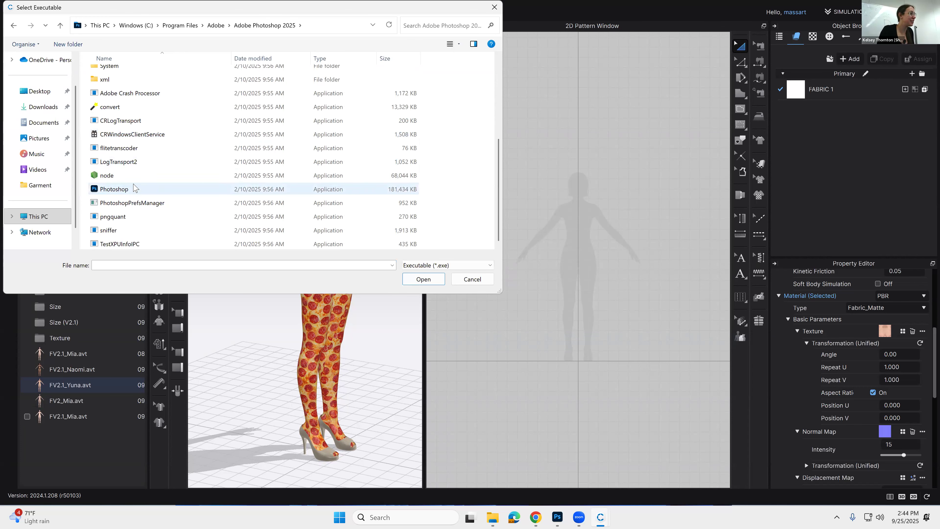
pyautogui.click(124, 189)
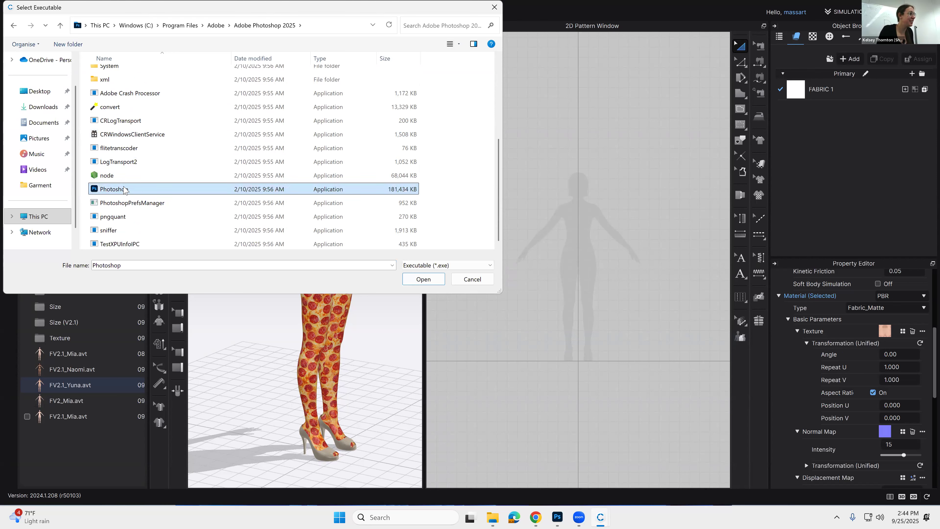
pyautogui.doubleClick(125, 190)
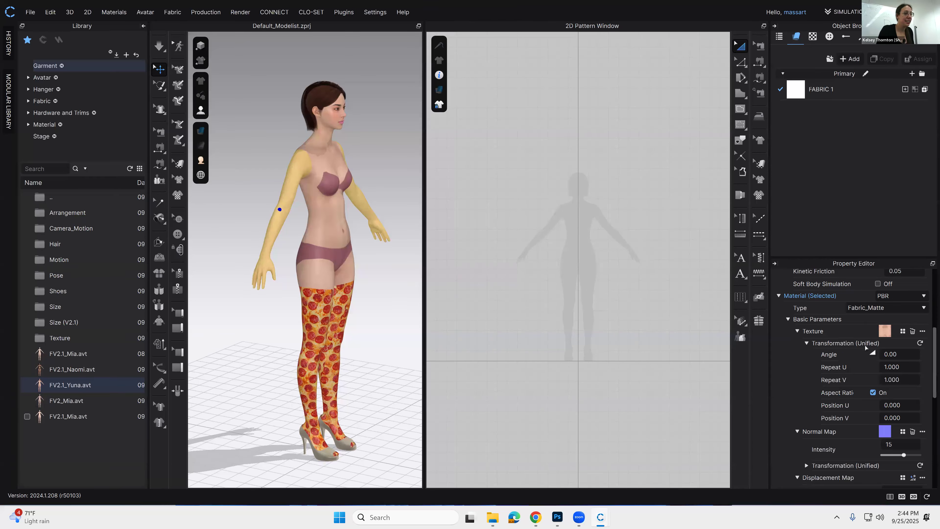
# Step: Open the arms' texture in Photoshop and switch to its window
pyautogui.click(922, 331)
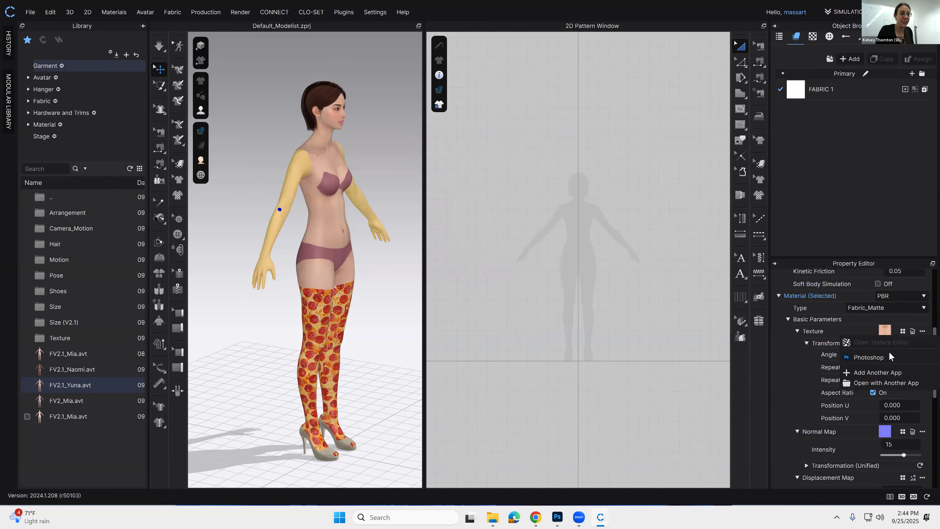
pyautogui.click(859, 357)
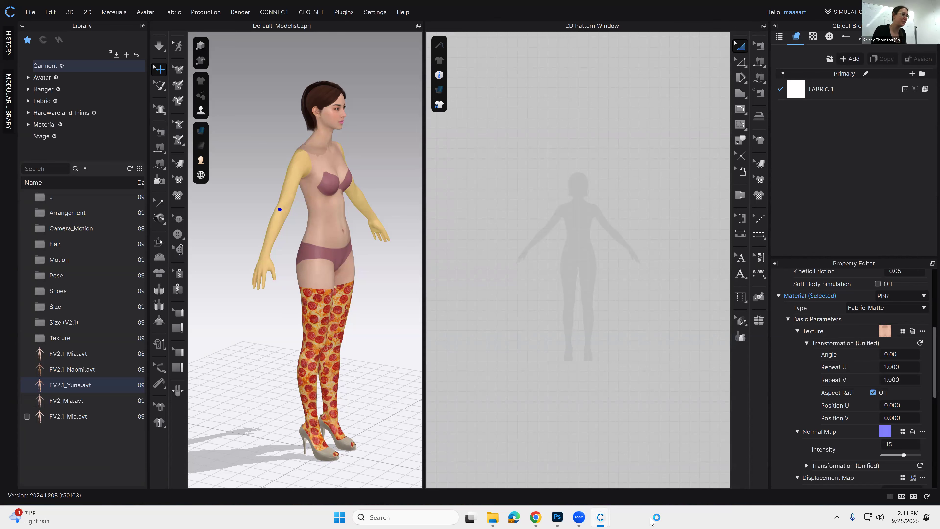
pyautogui.hotkey('alt', 'Tab')
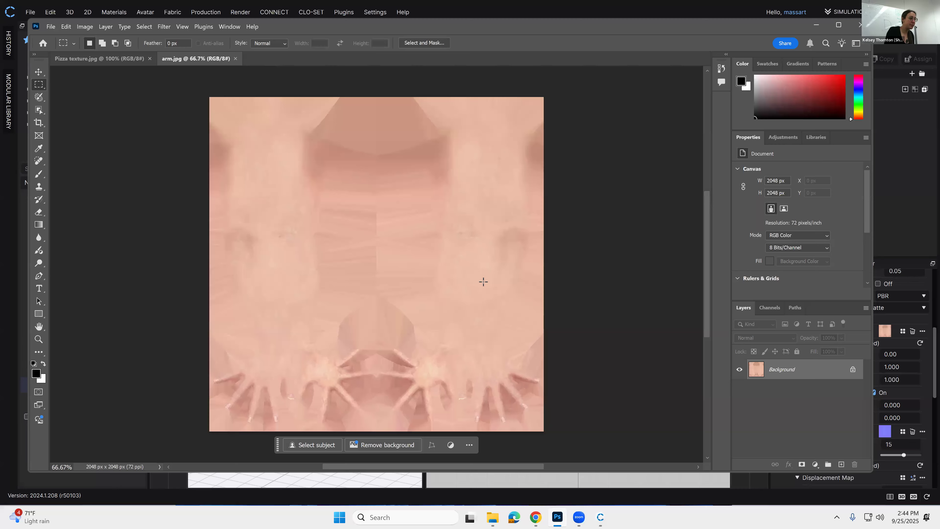
# Step: Examine the arm texture map, from the forearms down to the hands, fingers and fingernails
pyautogui.hotkey('ctrl', '+')
pyautogui.scroll(1, 409, 305)
pyautogui.scroll(-3, 409, 304)
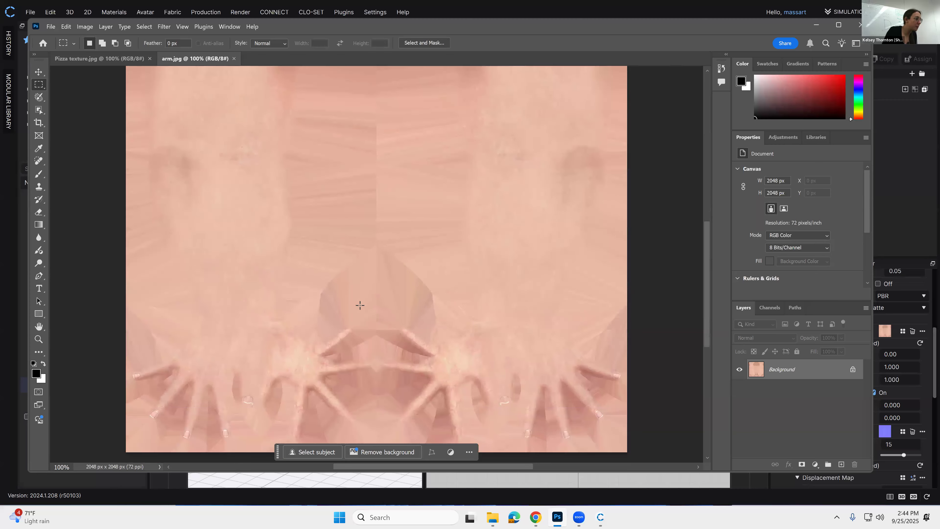
pyautogui.scroll(-3, 360, 306)
pyautogui.scroll(6, 359, 306)
pyautogui.scroll(-4, 533, 313)
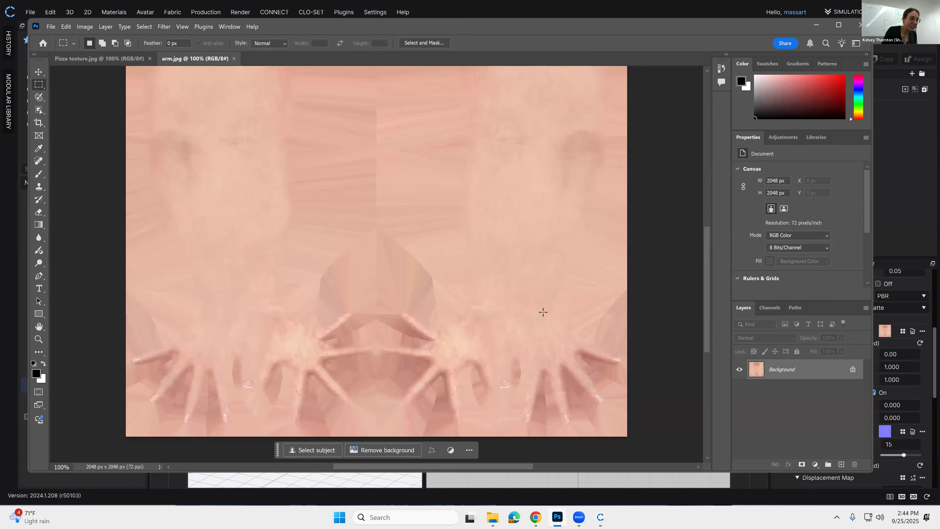
pyautogui.scroll(-2, 542, 312)
pyautogui.hotkey('ctrl', '+')
pyautogui.hotkey('ctrl', '+')
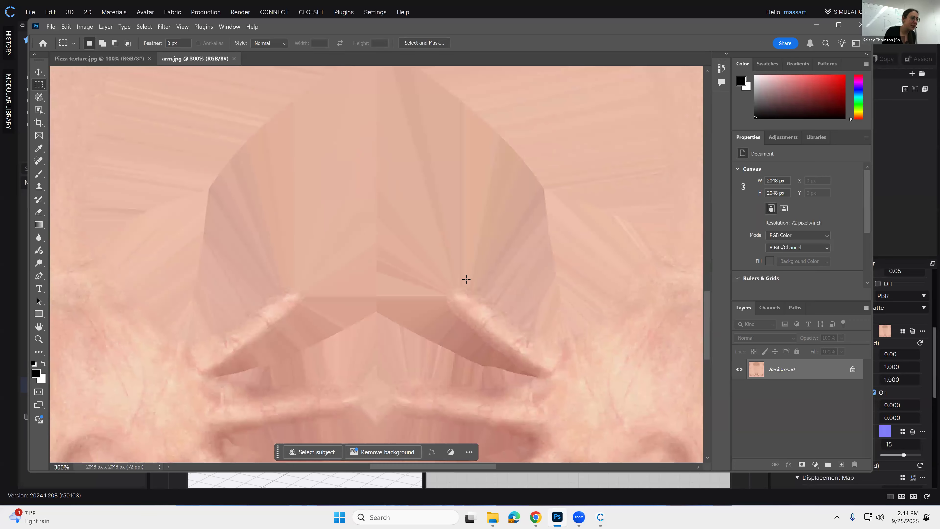
pyautogui.scroll(-5, 454, 238)
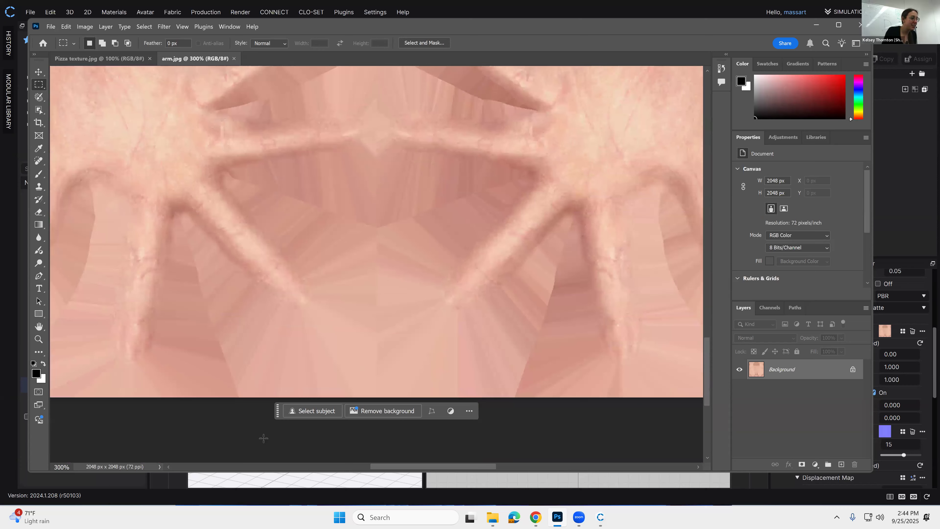
pyautogui.hscroll(8, 263, 438)
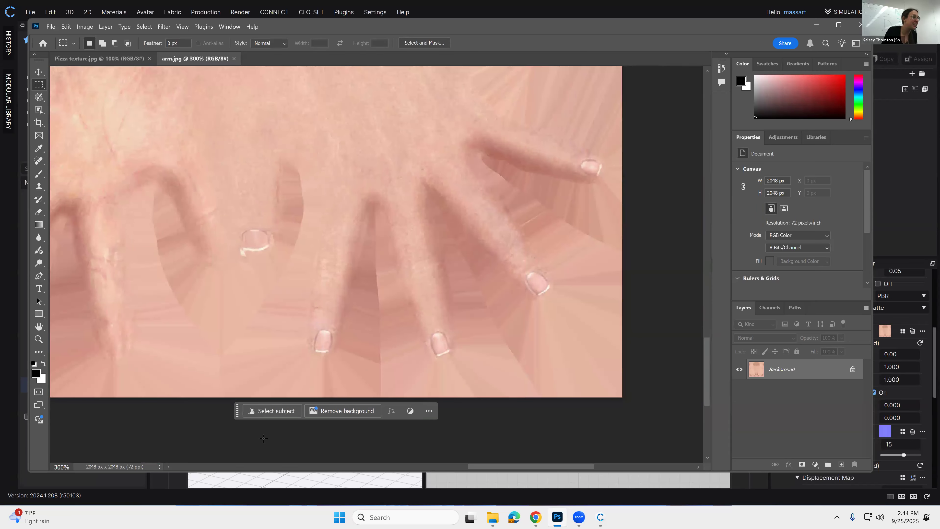
# Step: Choose the Brush Tool with a light yellow-green foreground colour and add a new layer above the background
pyautogui.click(38, 173)
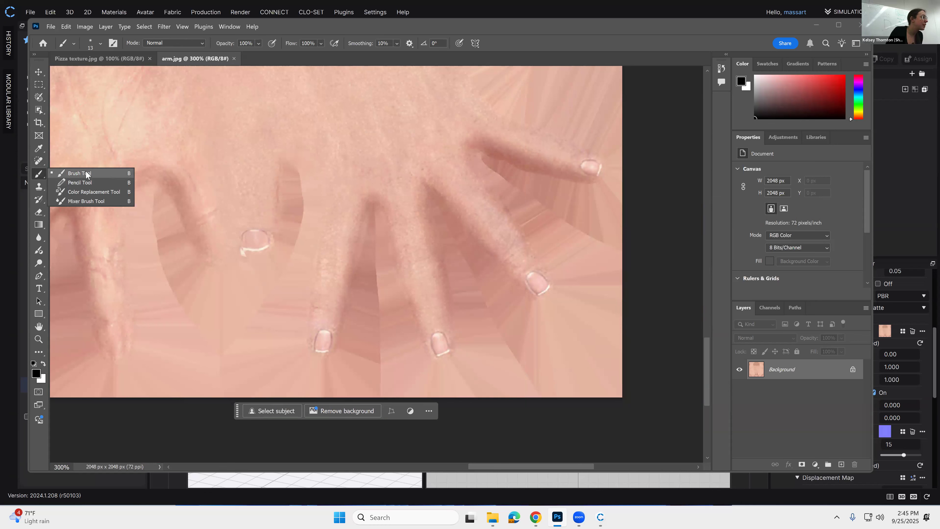
pyautogui.click(84, 173)
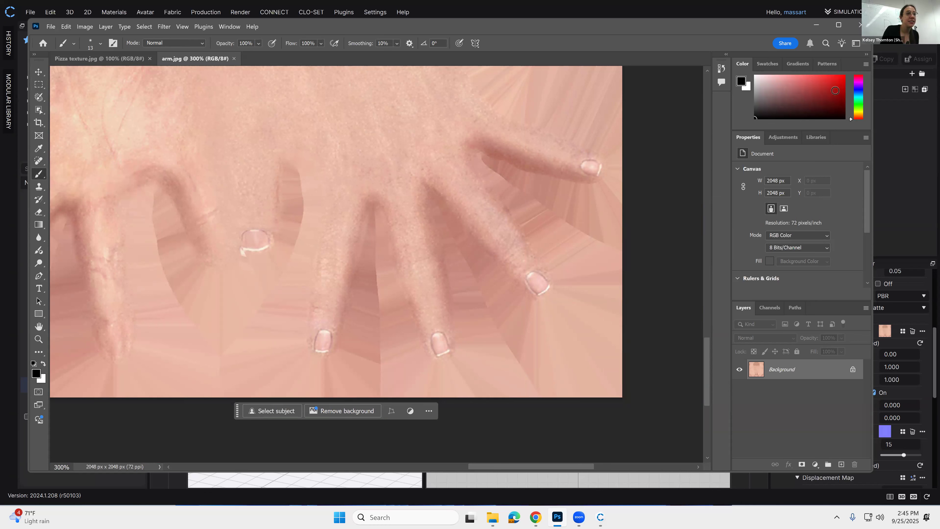
pyautogui.moveTo(858, 105); pyautogui.dragTo(859, 108)
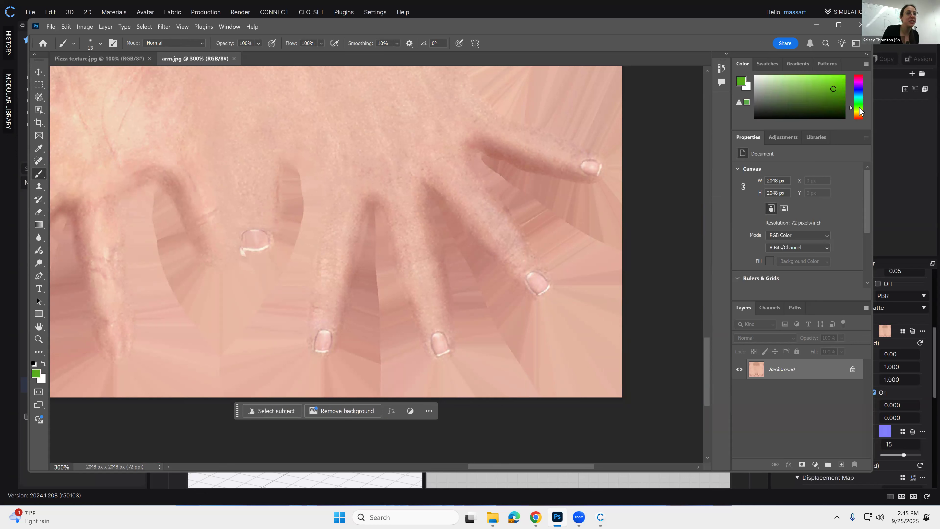
pyautogui.moveTo(810, 79); pyautogui.dragTo(801, 81)
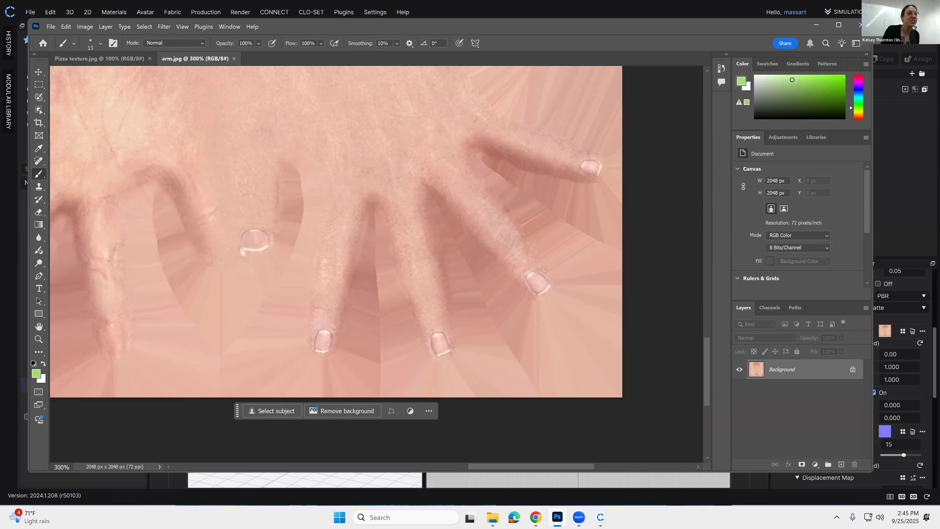
pyautogui.moveTo(851, 105); pyautogui.dragTo(857, 109)
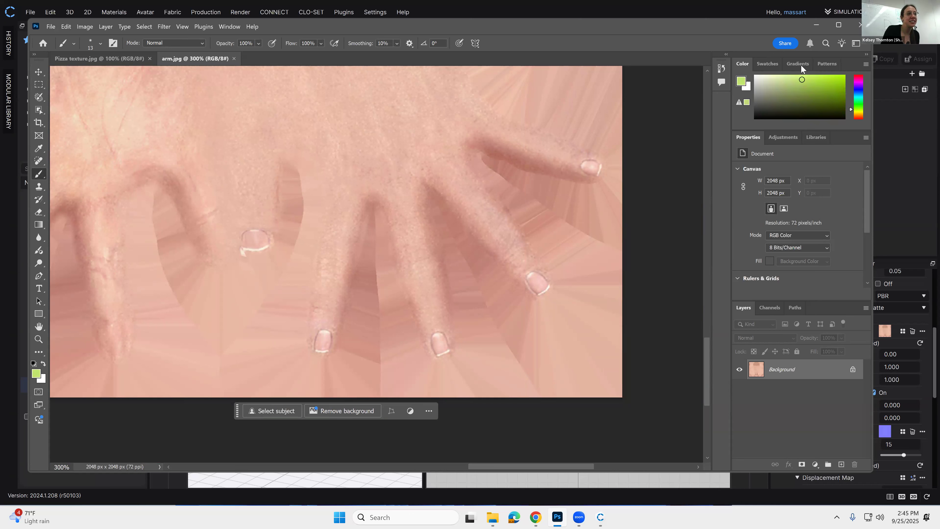
pyautogui.moveTo(803, 86); pyautogui.dragTo(805, 79)
pyautogui.moveTo(855, 107); pyautogui.dragTo(857, 110)
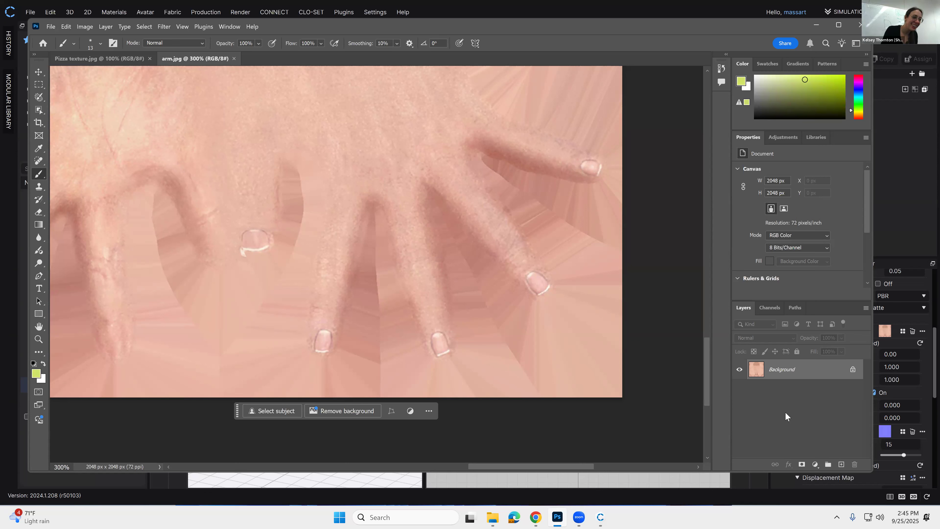
pyautogui.click(840, 464)
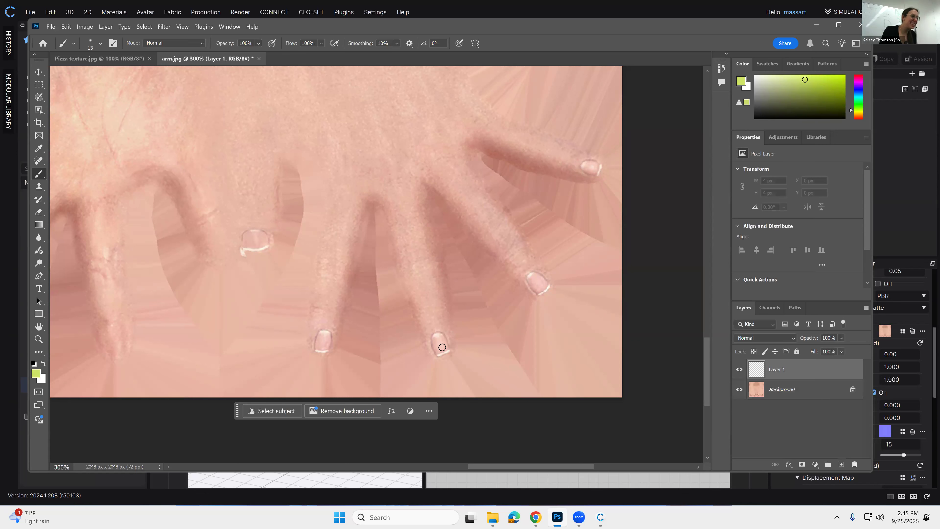
# Step: Undo a first soft-brush stroke, switch to the 13 px Hard Round brush and paint the middle fingernail yellow-green
pyautogui.moveTo(438, 337); pyautogui.dragTo(443, 349)
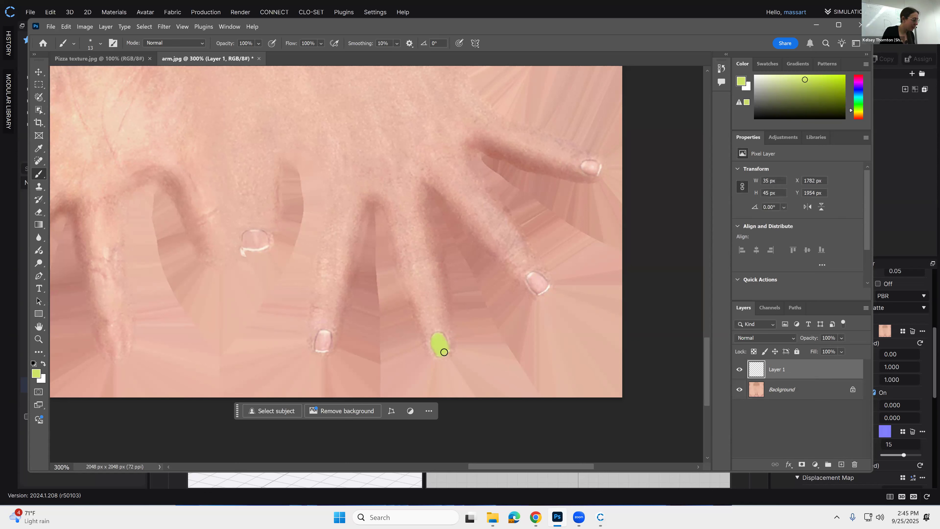
pyautogui.hotkey('ctrl', 'z')
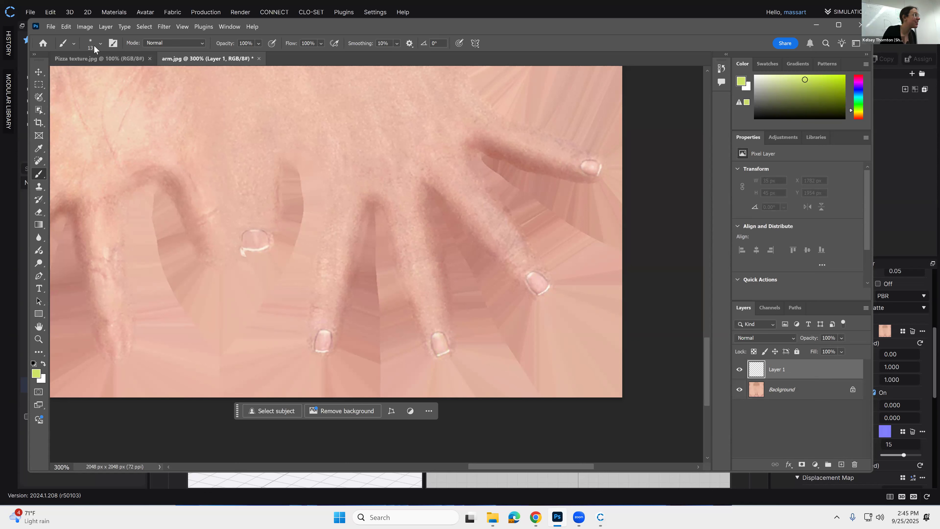
pyautogui.click(101, 45)
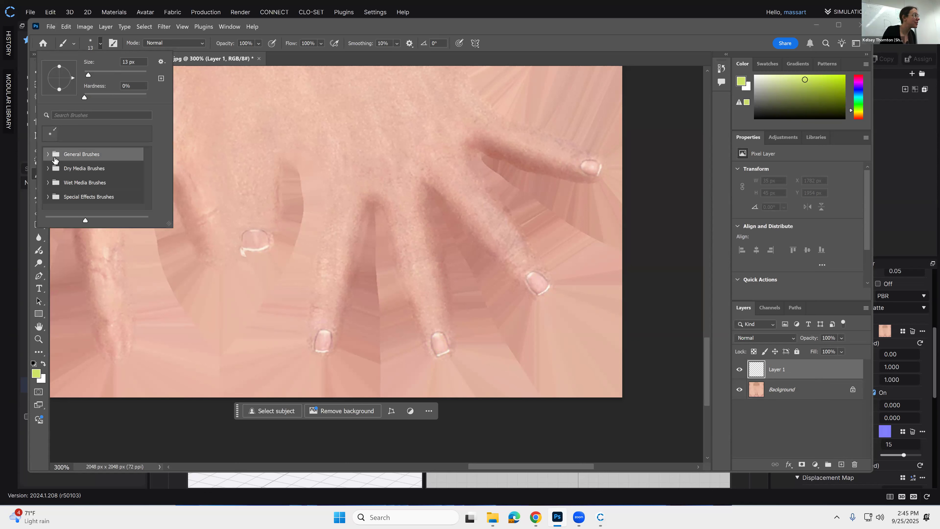
pyautogui.click(47, 153)
pyautogui.click(76, 198)
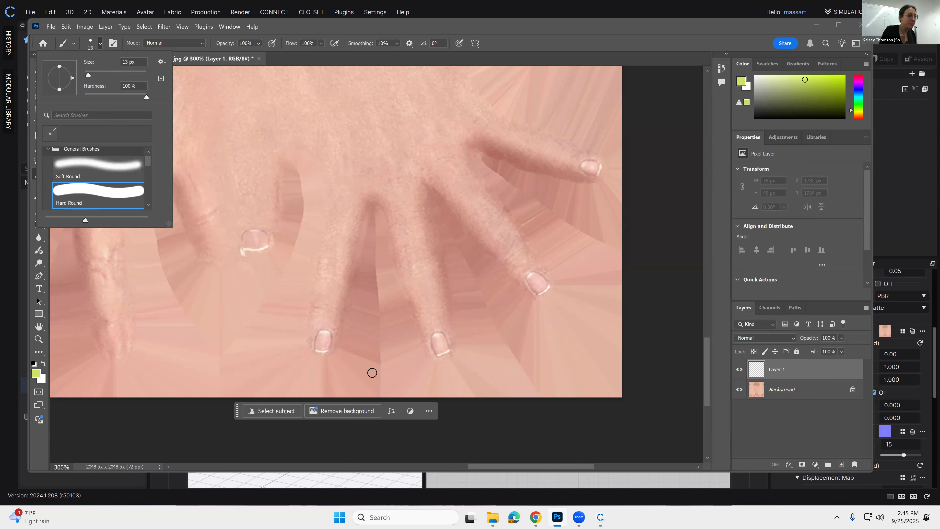
pyautogui.moveTo(434, 340); pyautogui.dragTo(444, 349)
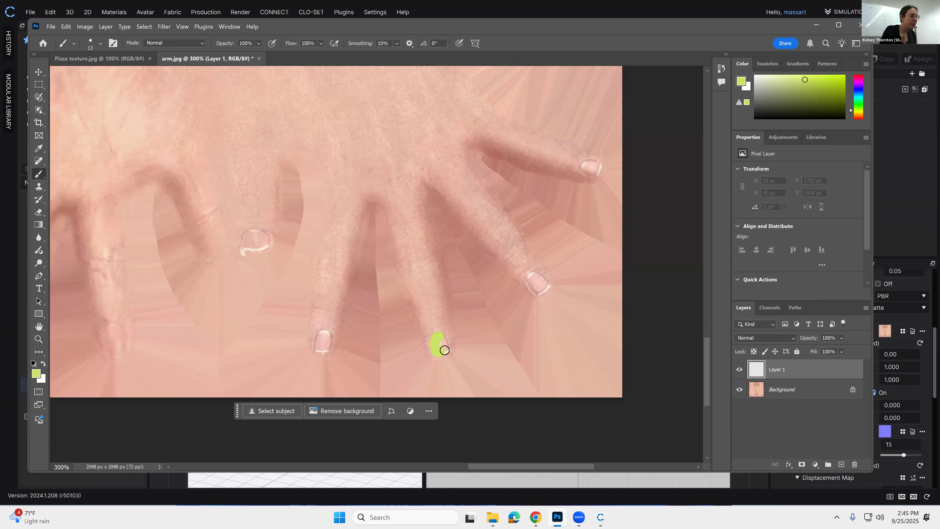
# Step: Set the nail layer's blend mode to Multiply and paint the ring fingernail beside the first one
pyautogui.click(764, 337)
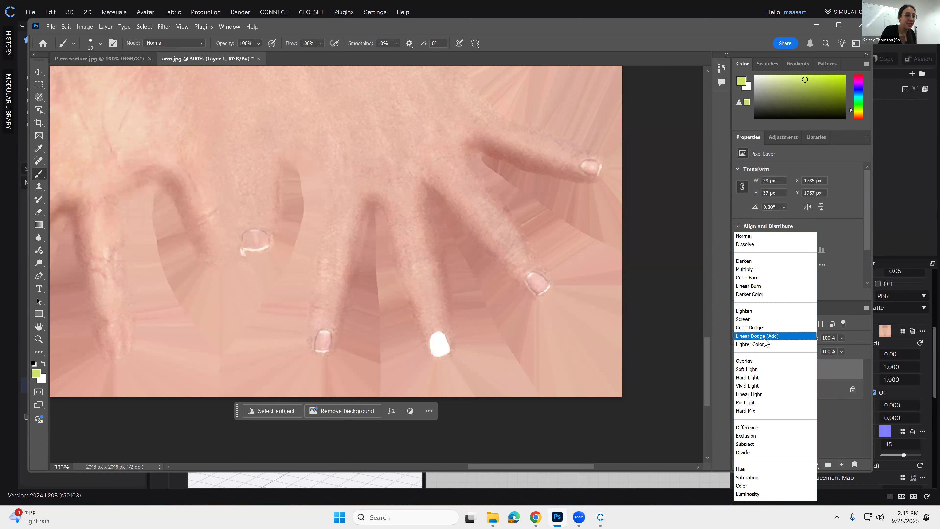
pyautogui.click(743, 269)
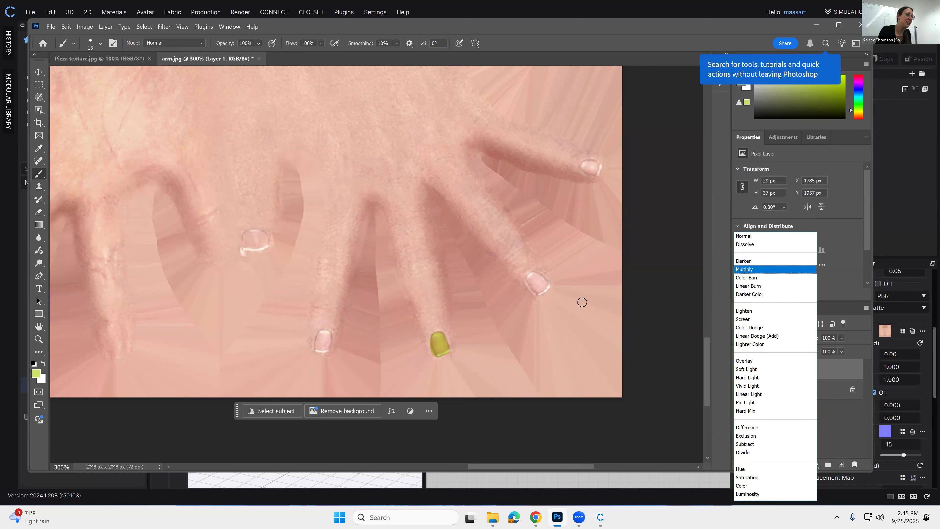
pyautogui.click(538, 289)
pyautogui.moveTo(545, 283); pyautogui.dragTo(539, 288)
# Step: Set the nail layer's blend mode to Hue and paint the hand's remaining fingernails, including the thumbnail
pyautogui.click(759, 337)
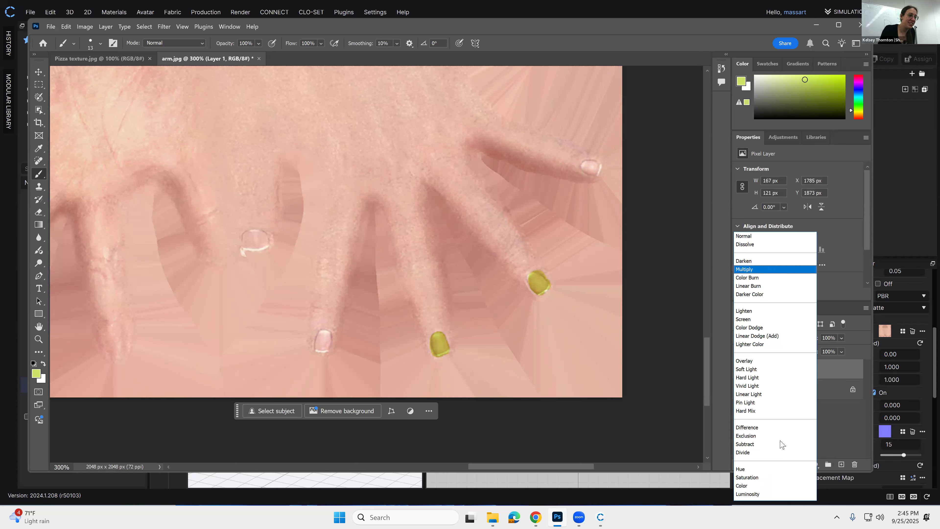
pyautogui.press('Return')
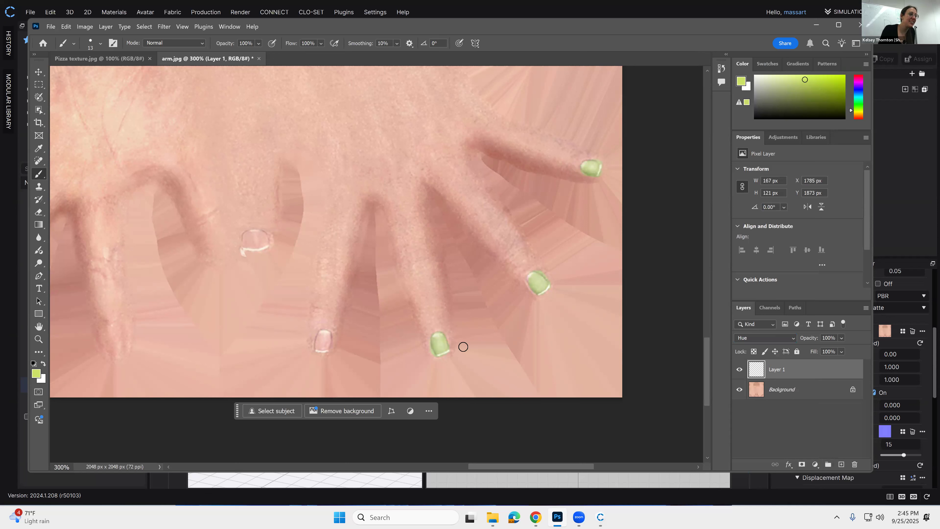
pyautogui.moveTo(326, 335); pyautogui.dragTo(317, 344)
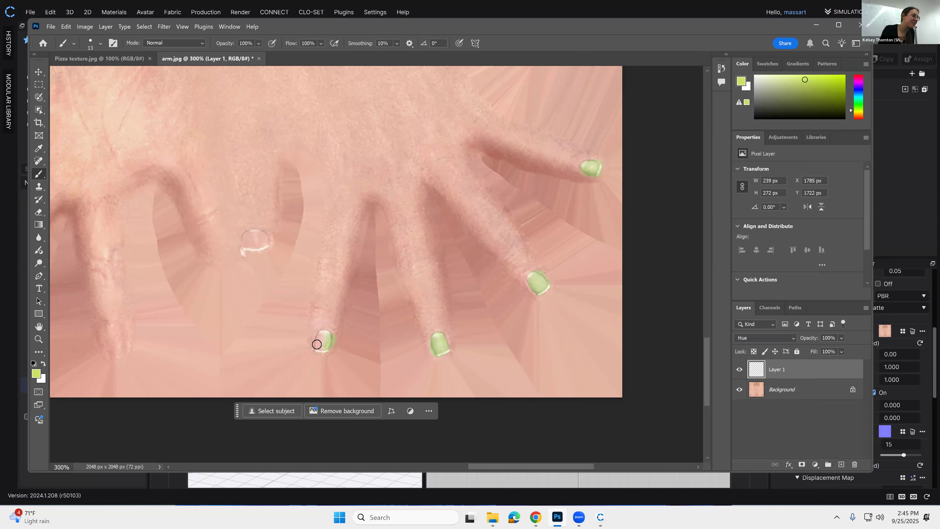
pyautogui.moveTo(256, 236); pyautogui.dragTo(263, 247)
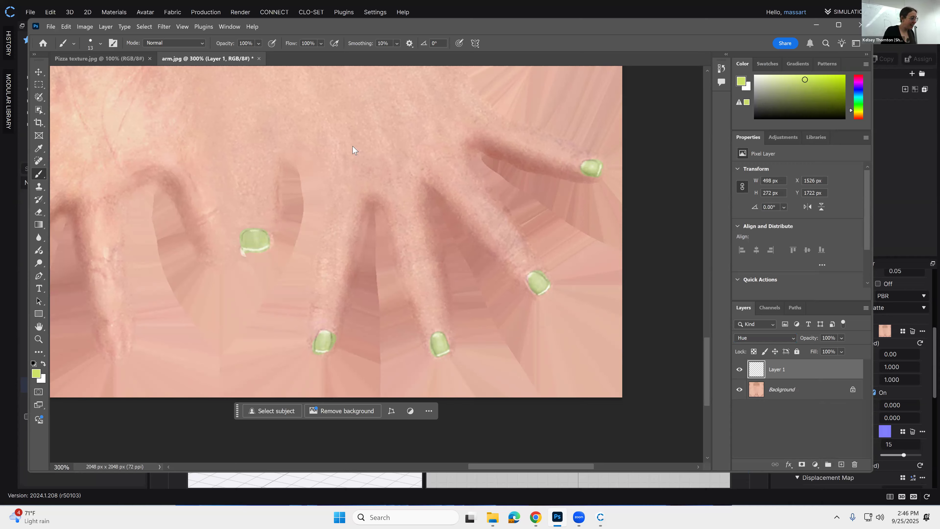
# Step: Paint the other hand's five fingernails, including the thumbnail, yellow-green on the nail layer
pyautogui.keyDown('ctrl'); pyautogui.hscroll(-8, 296, 222); pyautogui.keyUp('ctrl')
pyautogui.keyDown('ctrl'); pyautogui.hscroll(-4, 480, 180); pyautogui.keyUp('ctrl')
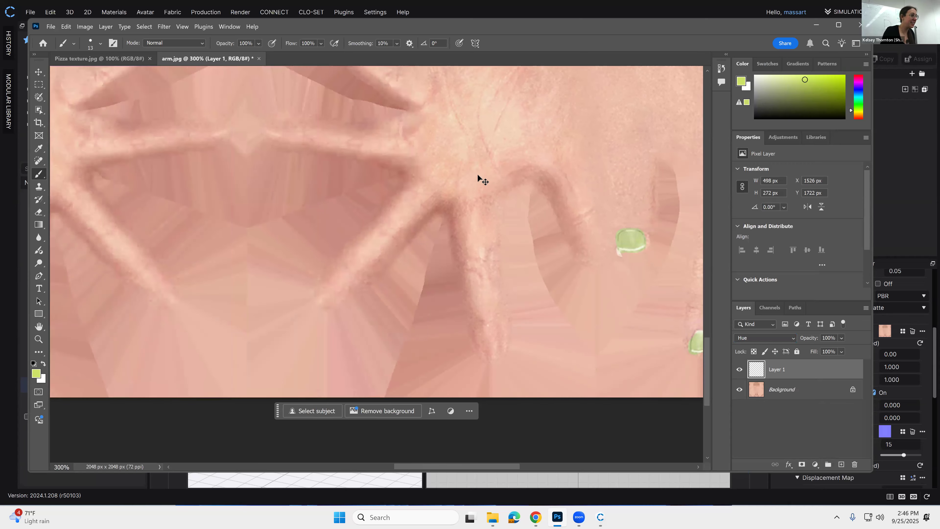
pyautogui.keyDown('ctrl'); pyautogui.hscroll(-6, 264, 311); pyautogui.keyUp('ctrl')
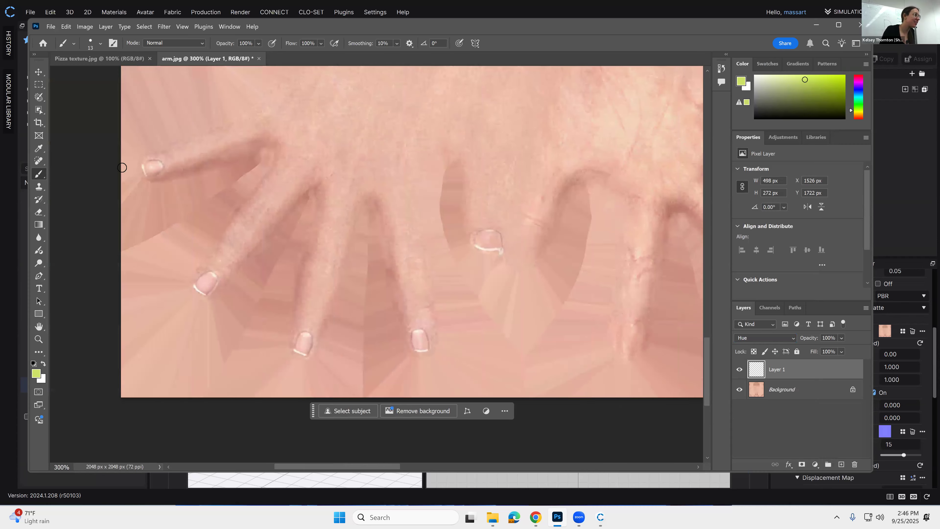
pyautogui.moveTo(154, 172); pyautogui.dragTo(151, 170)
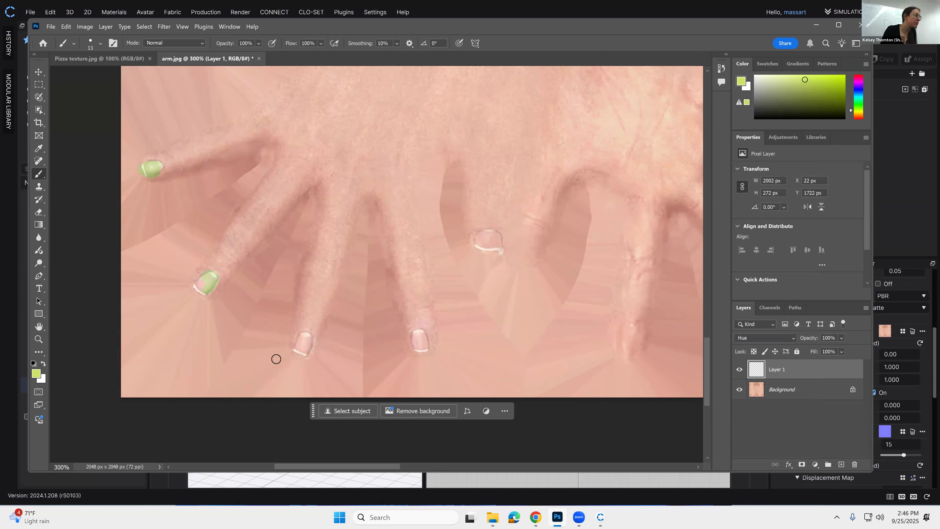
pyautogui.moveTo(301, 348)
pyautogui.mouseDown()
pyautogui.moveTo(300, 338)
pyautogui.moveTo(298, 352)
pyautogui.mouseUp()
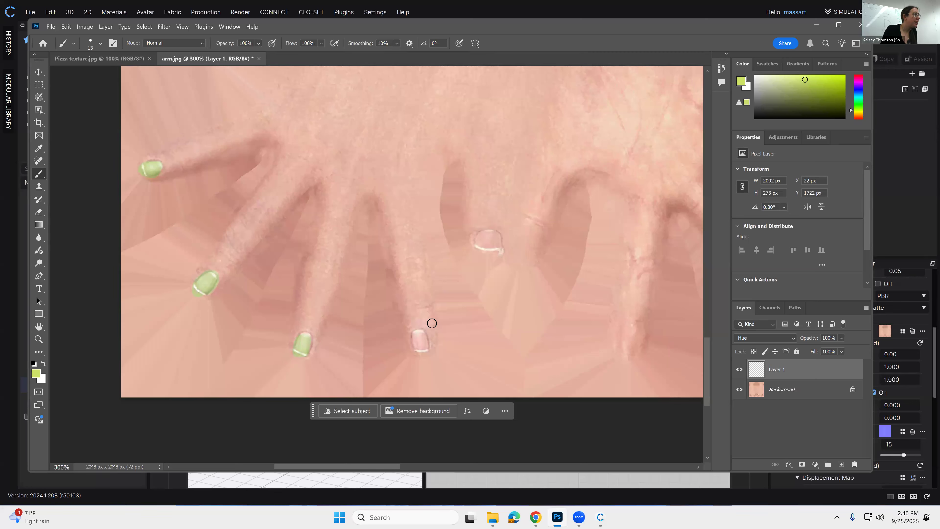
pyautogui.click(426, 352)
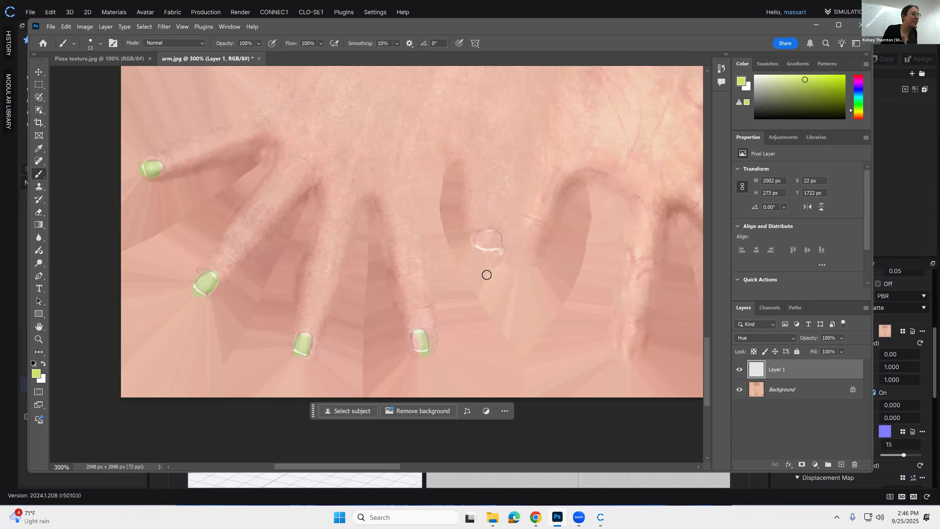
pyautogui.moveTo(489, 236); pyautogui.dragTo(489, 251)
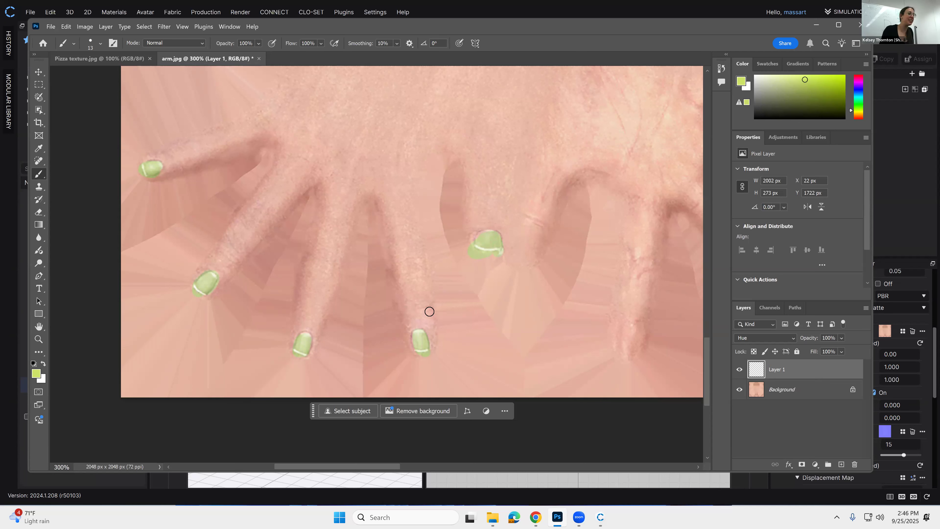
# Step: Save the painted arm texture as arm2 in Photoshop format in Downloads, keeping Maximize Compatibility on
pyautogui.scroll(2, 452, 322)
pyautogui.keyDown('alt'); pyautogui.scroll(-4, 452, 323); pyautogui.keyUp('alt')
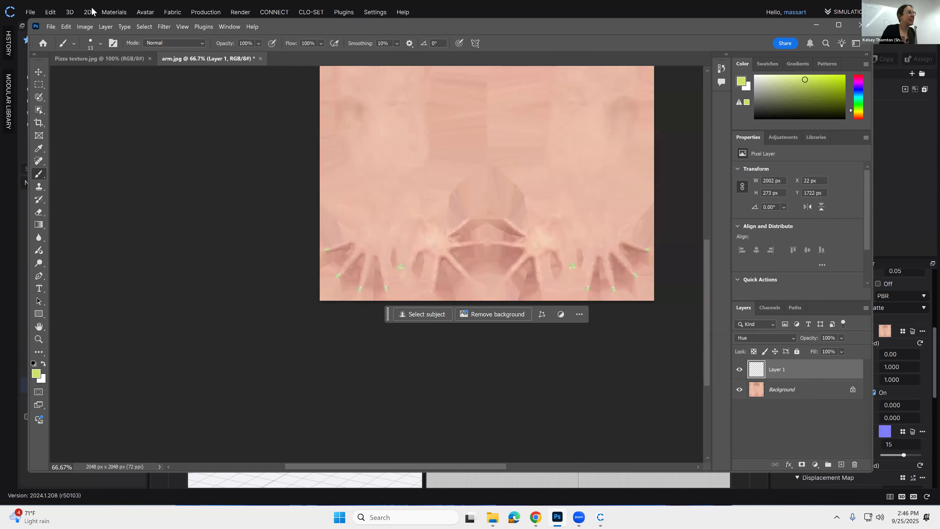
pyautogui.click(49, 27)
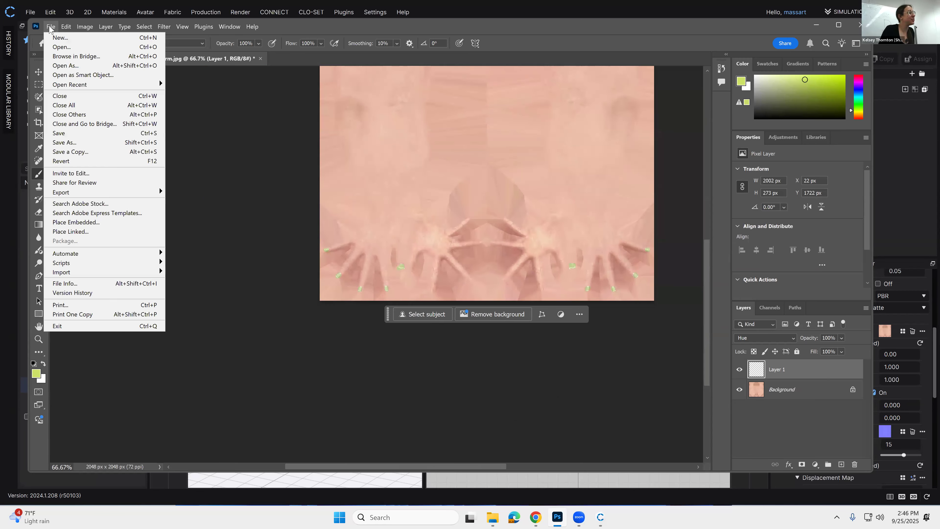
pyautogui.click(69, 144)
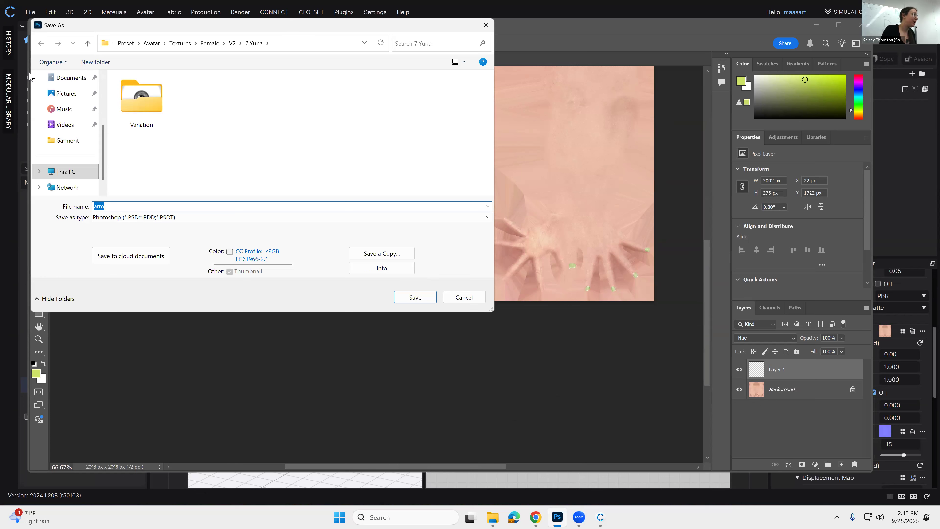
pyautogui.scroll(1, 74, 122)
pyautogui.click(71, 109)
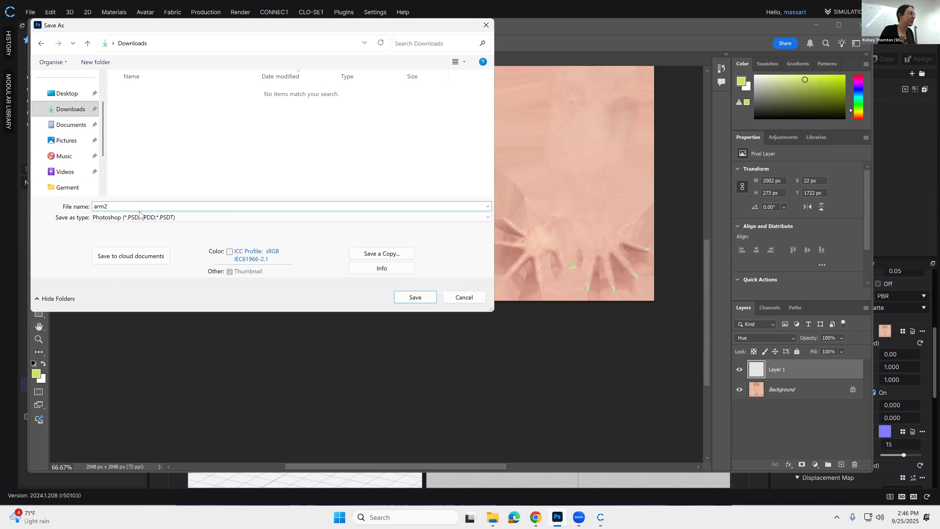
pyautogui.click(415, 297)
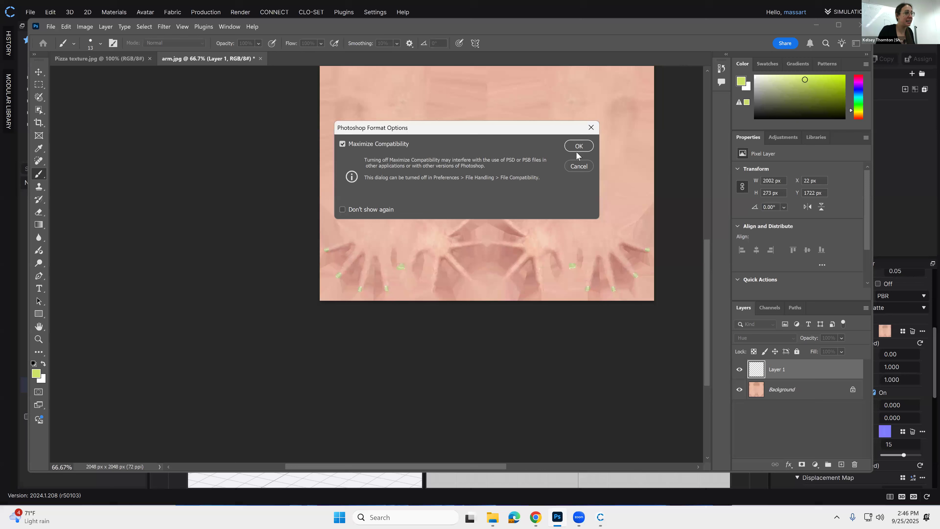
pyautogui.click(578, 146)
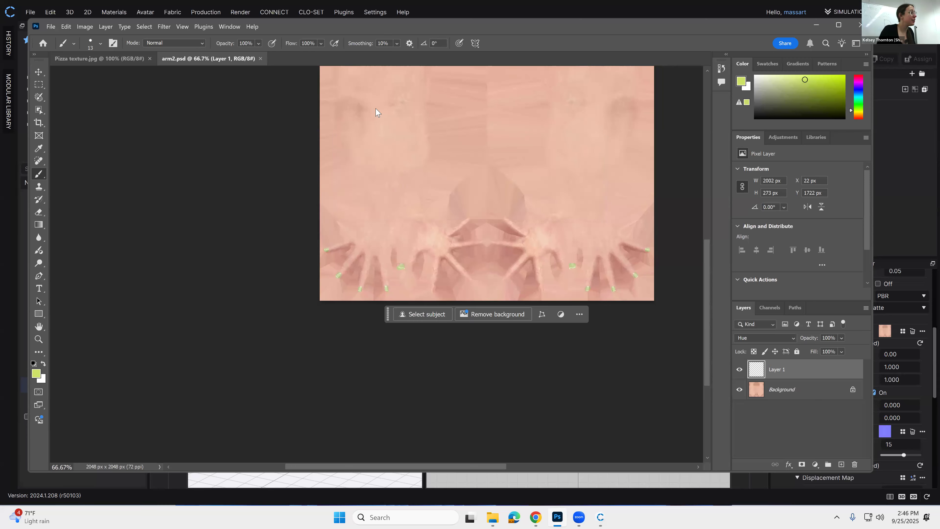
# Step: Export the arm texture in JPG format as arm2 to the Downloads folder
pyautogui.click(51, 26)
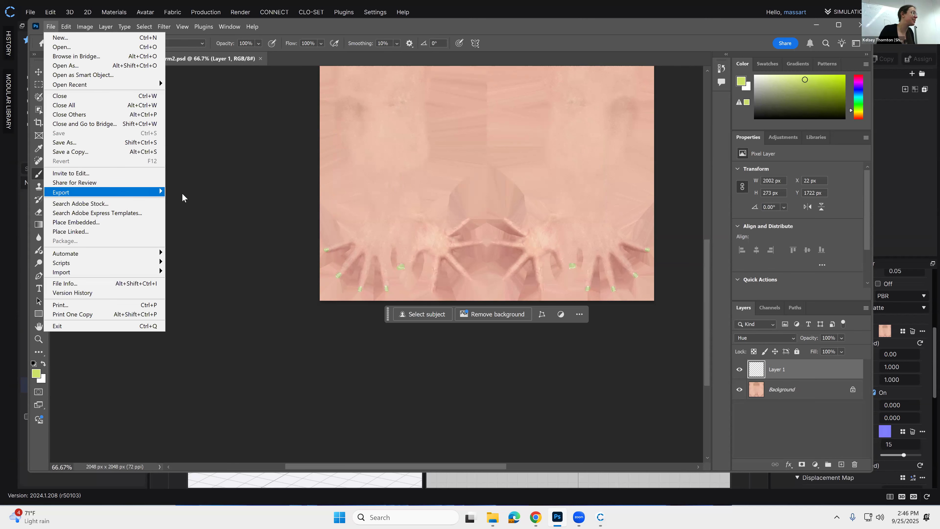
pyautogui.click(200, 202)
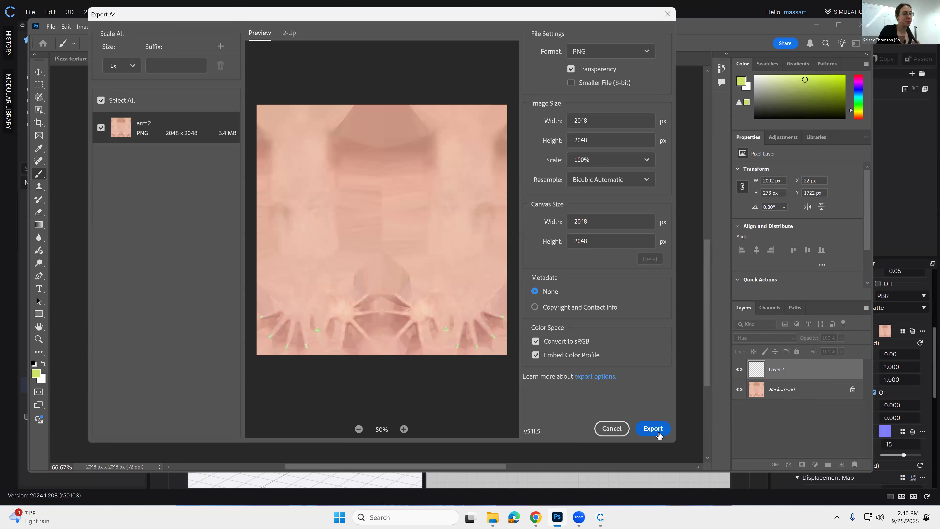
pyautogui.click(598, 49)
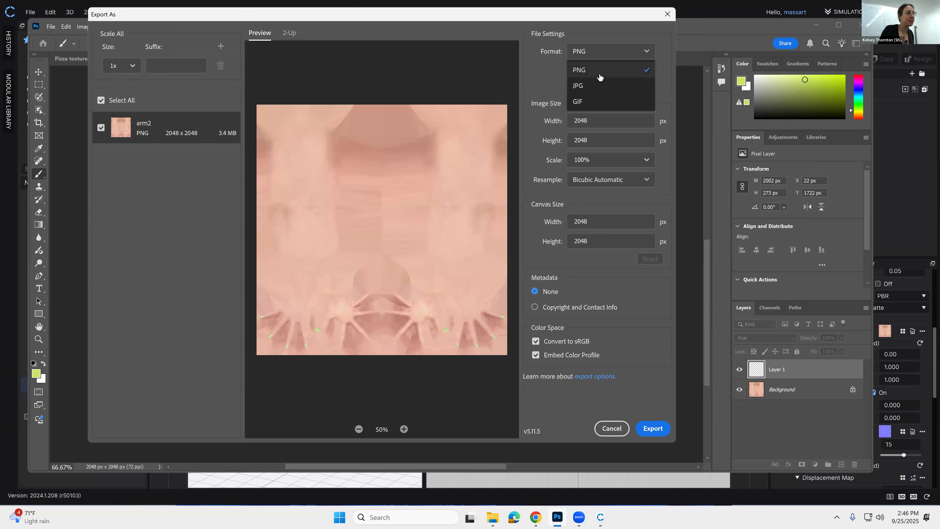
pyautogui.click(599, 88)
pyautogui.click(653, 428)
pyautogui.click(532, 271)
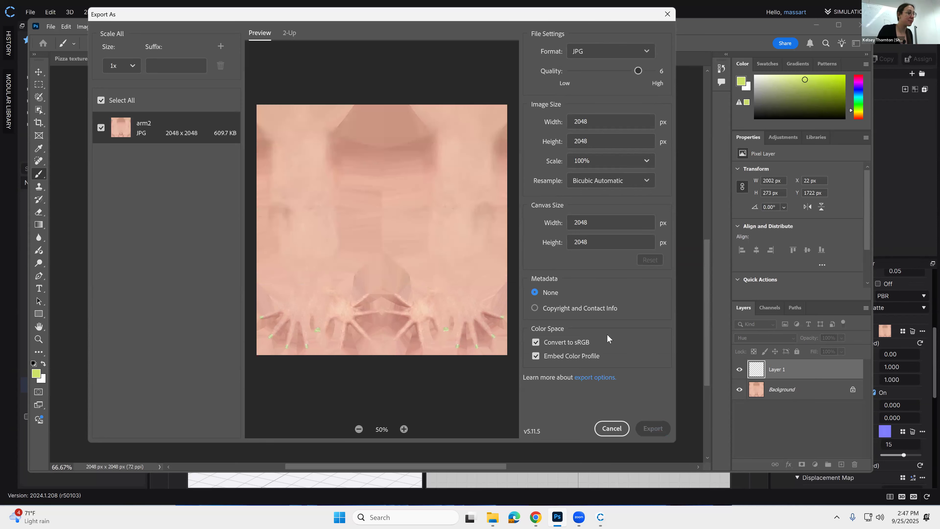
pyautogui.click(653, 429)
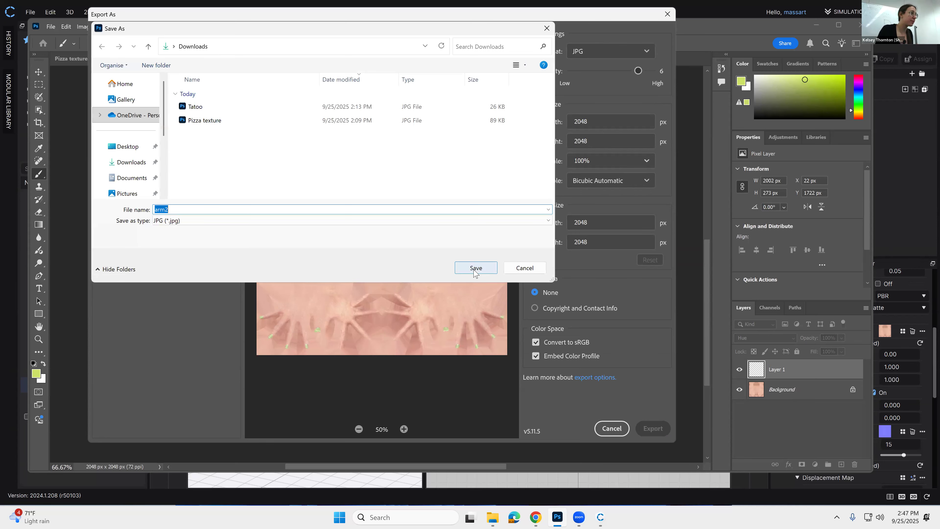
pyautogui.click(479, 267)
# Step: Switch to CLO and replace the arm material's texture with the arm2 JPG from Downloads
pyautogui.click(878, 264)
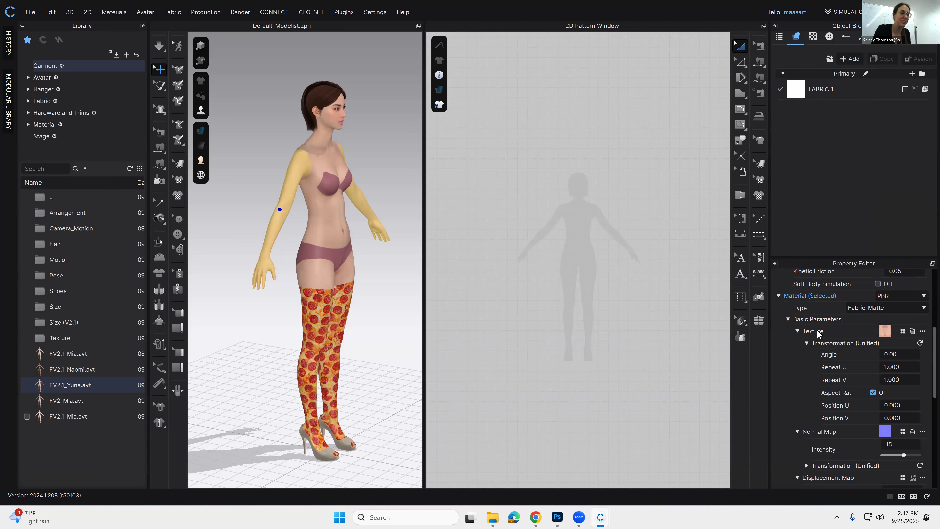
pyautogui.click(902, 331)
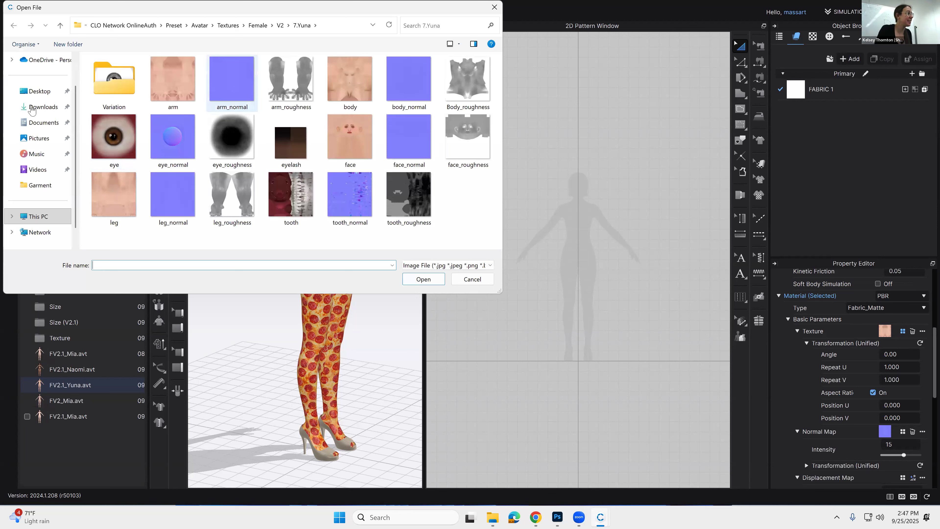
pyautogui.click(43, 109)
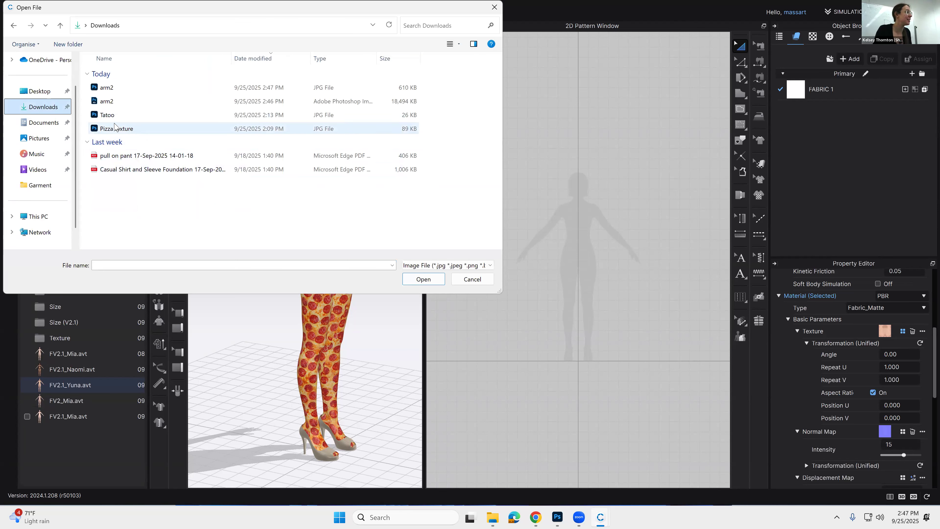
pyautogui.click(112, 87)
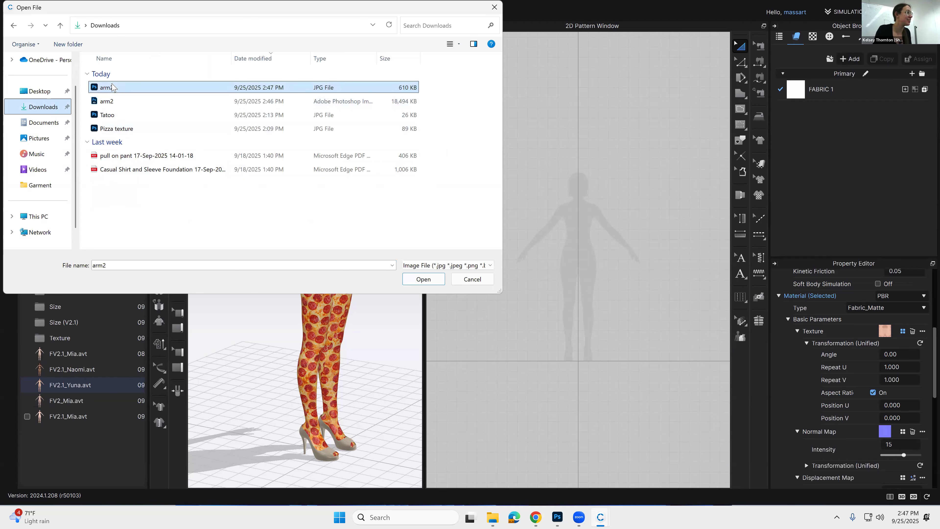
pyautogui.click(422, 279)
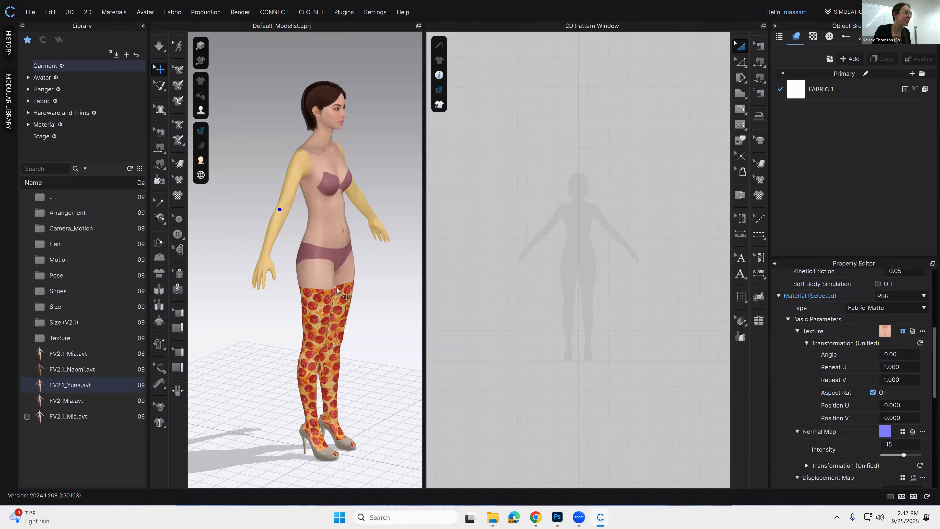
# Step: Examine the avatar's hand up close to check how the painted fingernails look
pyautogui.click(269, 328)
pyautogui.scroll(-3, 270, 330)
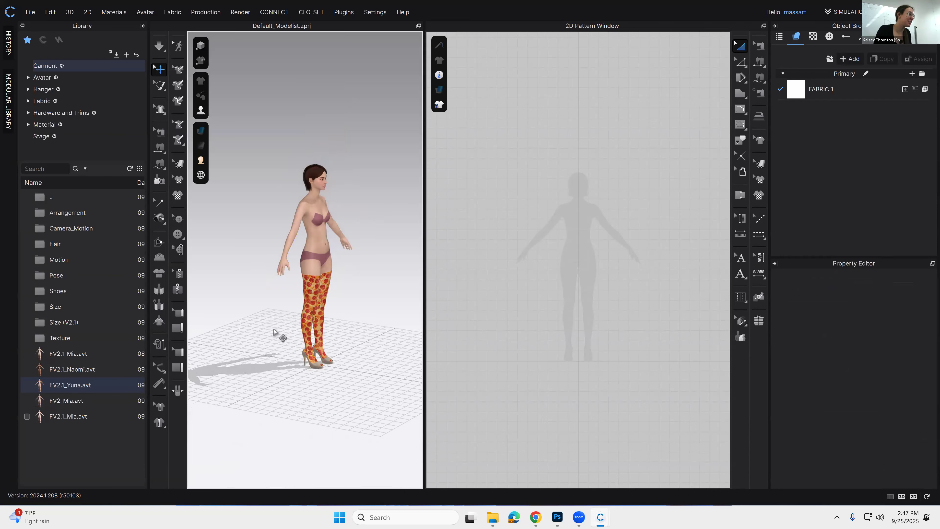
pyautogui.scroll(10, 274, 329)
pyautogui.moveTo(323, 277); pyautogui.dragTo(316, 171, button='right')
pyautogui.click(315, 169)
pyautogui.moveTo(308, 230); pyautogui.dragTo(328, 244, button='right')
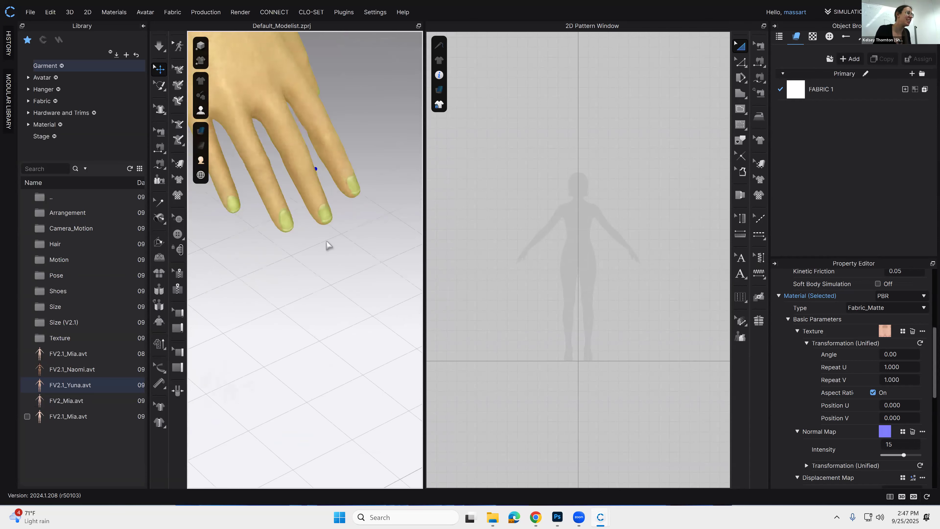
pyautogui.scroll(-5, 324, 270)
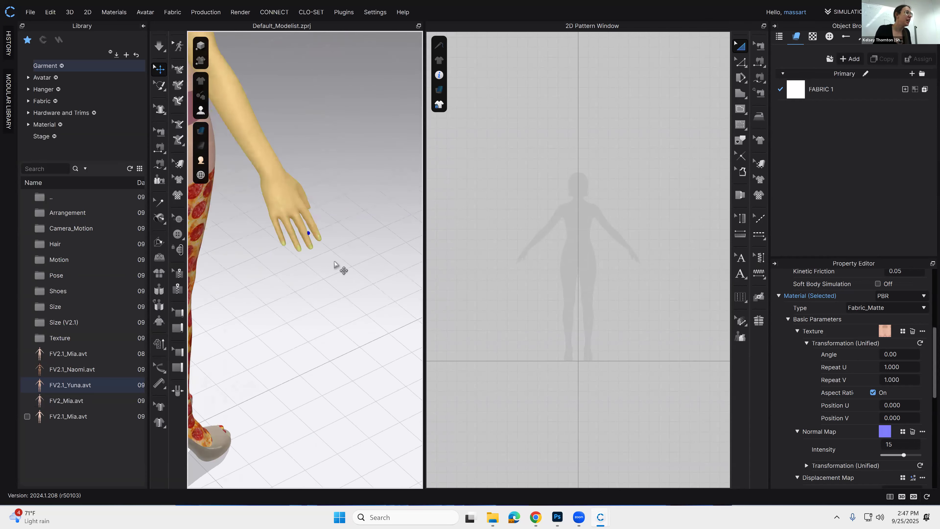
pyautogui.scroll(-2, 364, 265)
# Step: Select the avatar's torso from the front and open its body texture in Photoshop
pyautogui.moveTo(364, 265); pyautogui.dragTo(367, 319, button='middle')
pyautogui.scroll(-3, 357, 321)
pyautogui.moveTo(358, 321); pyautogui.dragTo(199, 223, button='right')
pyautogui.moveTo(407, 273); pyautogui.dragTo(270, 211, button='middle')
pyautogui.click(293, 217)
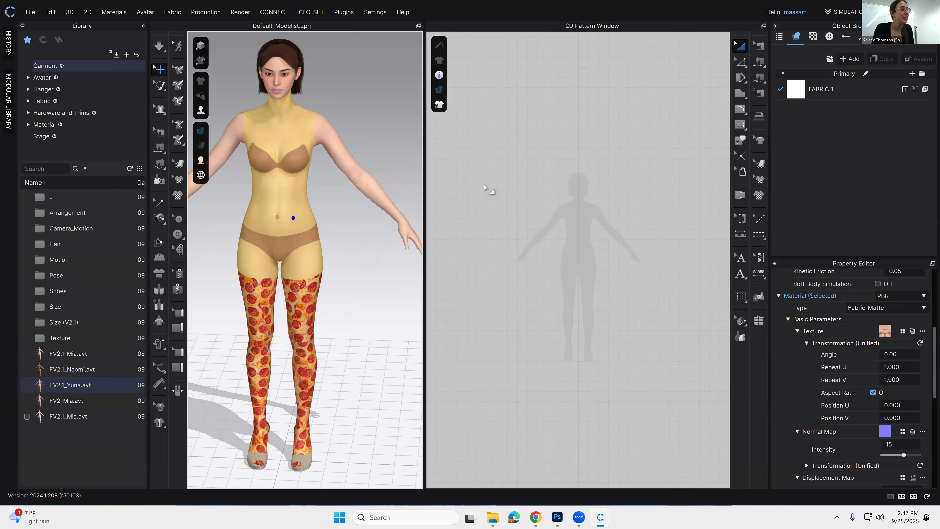
pyautogui.click(922, 332)
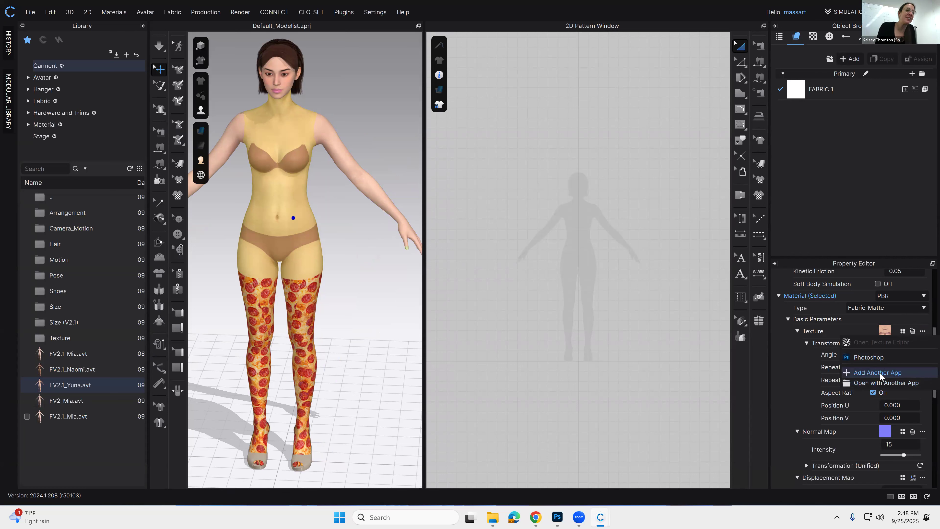
pyautogui.click(867, 357)
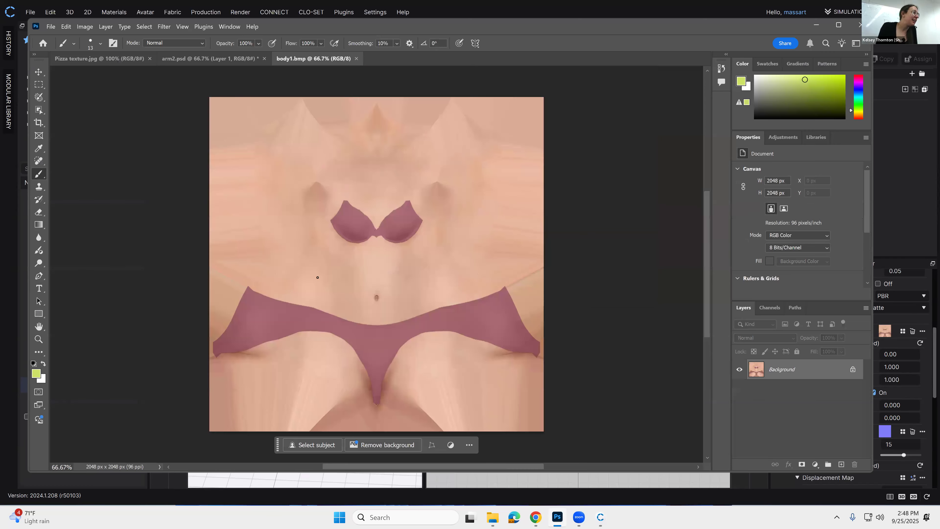
# Step: Place the Tatoo image from Downloads onto the body texture and set its blend mode to Multiply
pyautogui.click(493, 517)
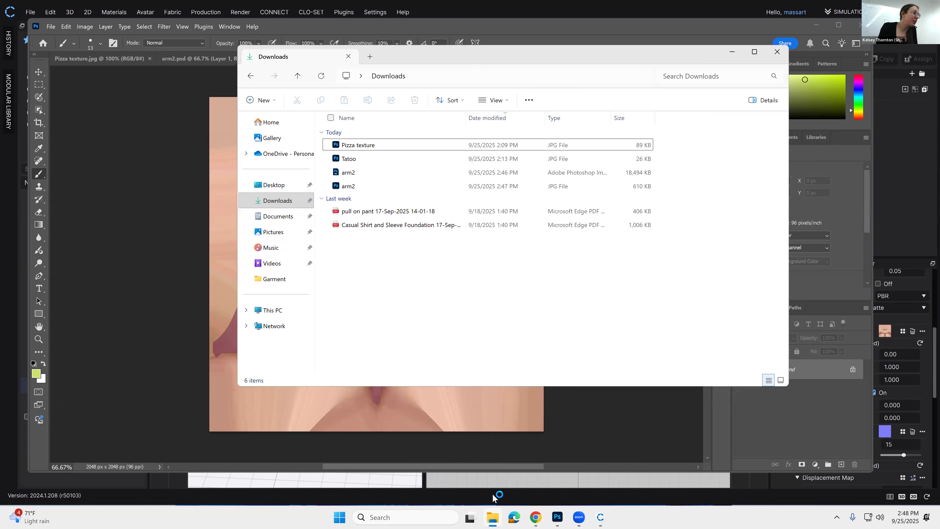
pyautogui.moveTo(463, 54); pyautogui.dragTo(677, 62)
pyautogui.moveTo(575, 164); pyautogui.dragTo(396, 308)
pyautogui.click(780, 341)
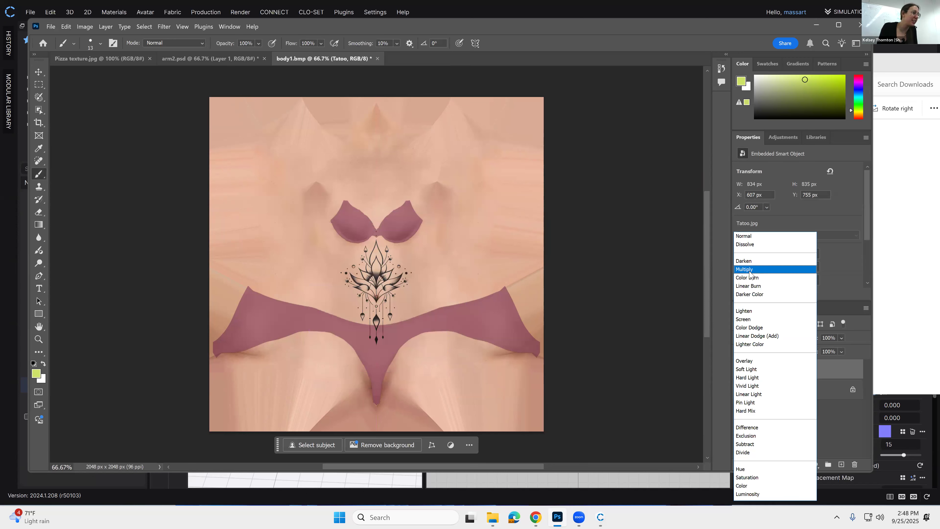
pyautogui.click(750, 269)
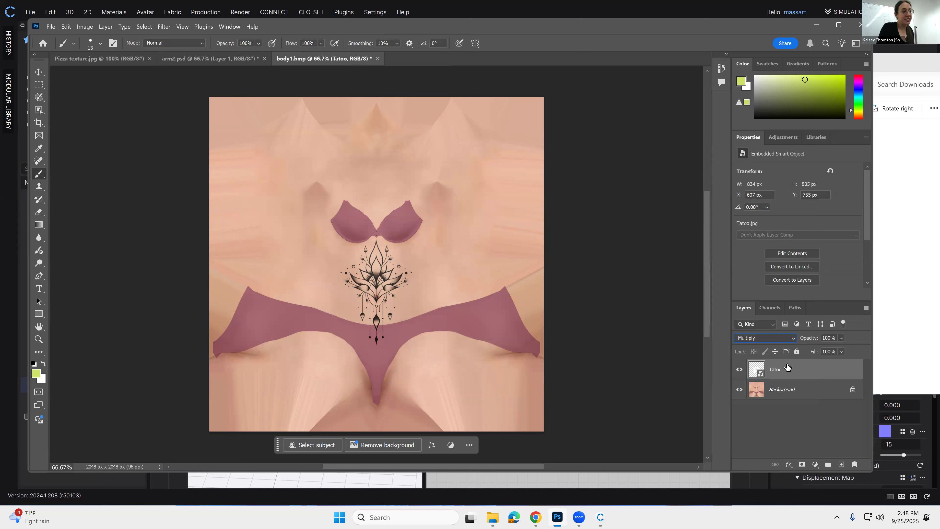
# Step: Scale the tattoo to 45.53% and centre it on the stomach area between the bra and the navel
pyautogui.click(39, 72)
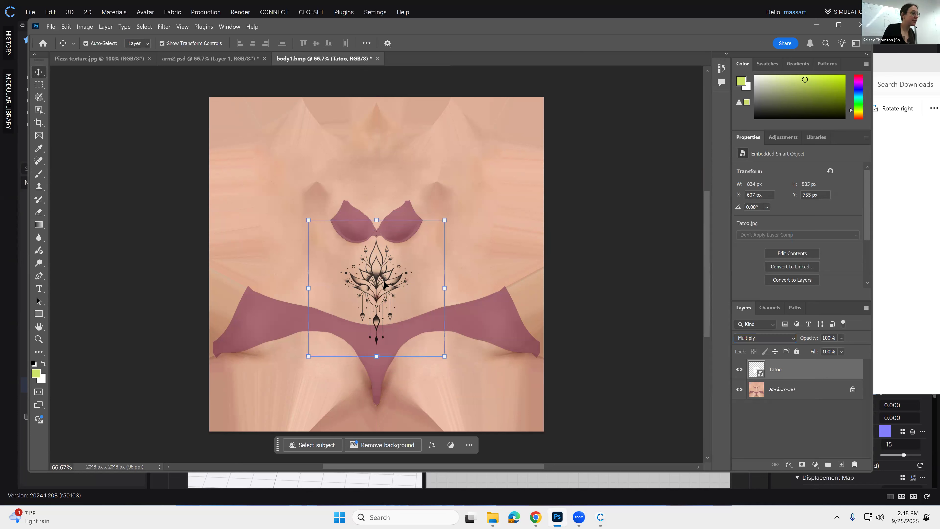
pyautogui.keyDown('alt'); pyautogui.moveTo(445, 220); pyautogui.dragTo(431, 246); pyautogui.keyUp('alt')
pyautogui.moveTo(385, 295); pyautogui.dragTo(385, 263)
pyautogui.keyDown('alt'); pyautogui.moveTo(412, 225); pyautogui.dragTo(408, 229); pyautogui.keyUp('alt')
pyautogui.moveTo(384, 262); pyautogui.dragTo(393, 269)
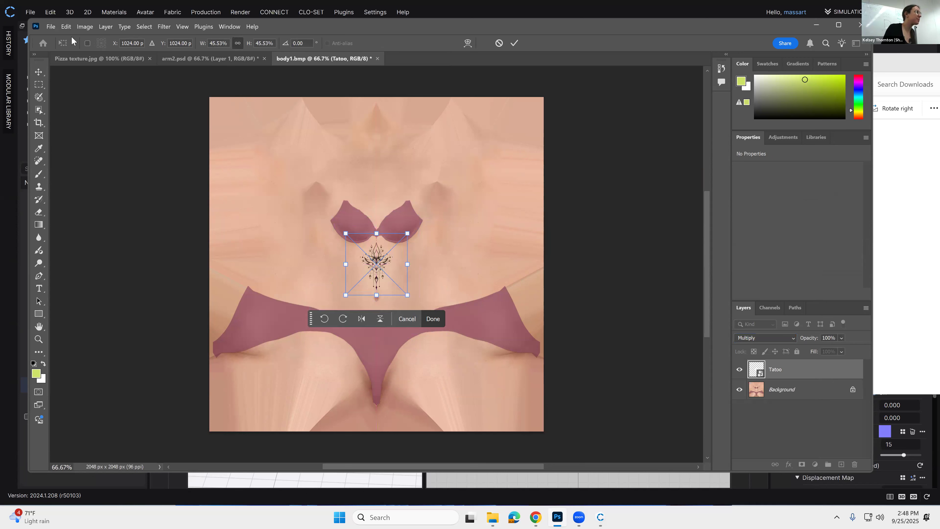
# Step: Commit the tattoo's placement on the body texture while starting a Save As, and leave the save dialog without saving
pyautogui.click(49, 26)
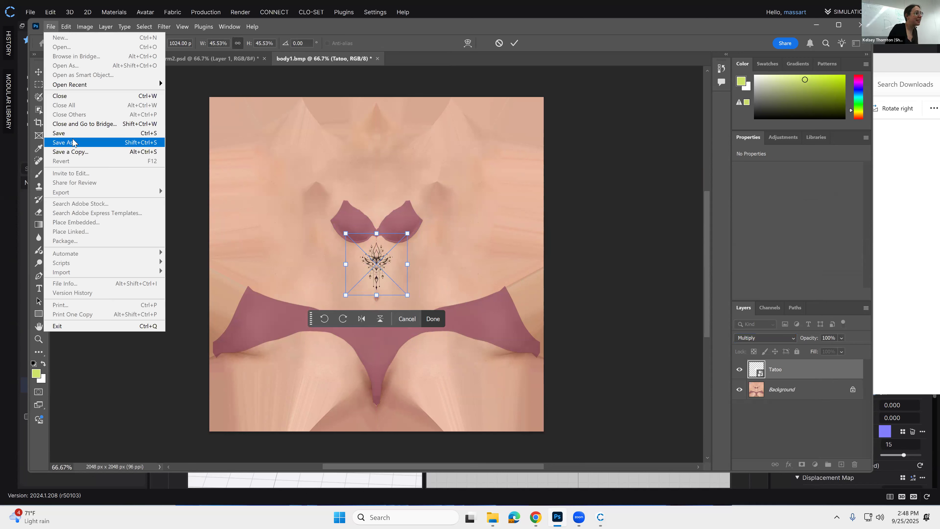
pyautogui.click(74, 142)
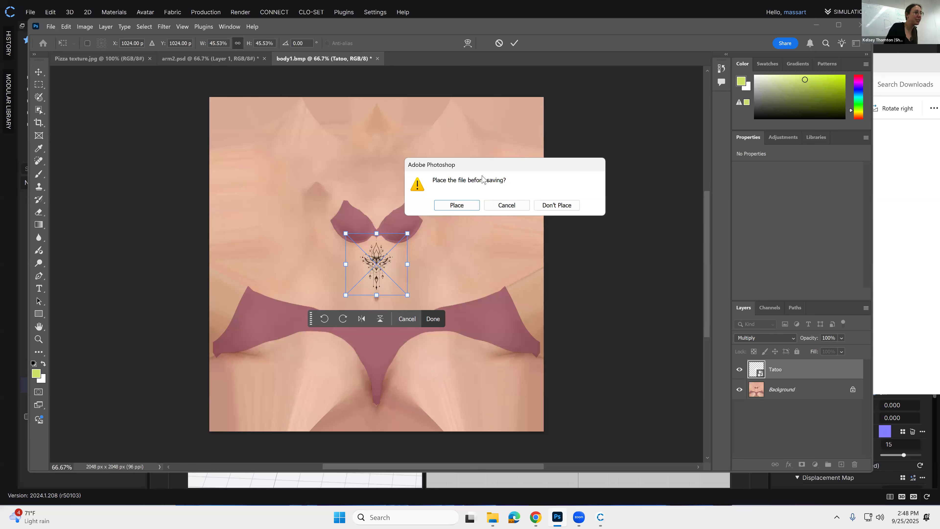
pyautogui.click(476, 207)
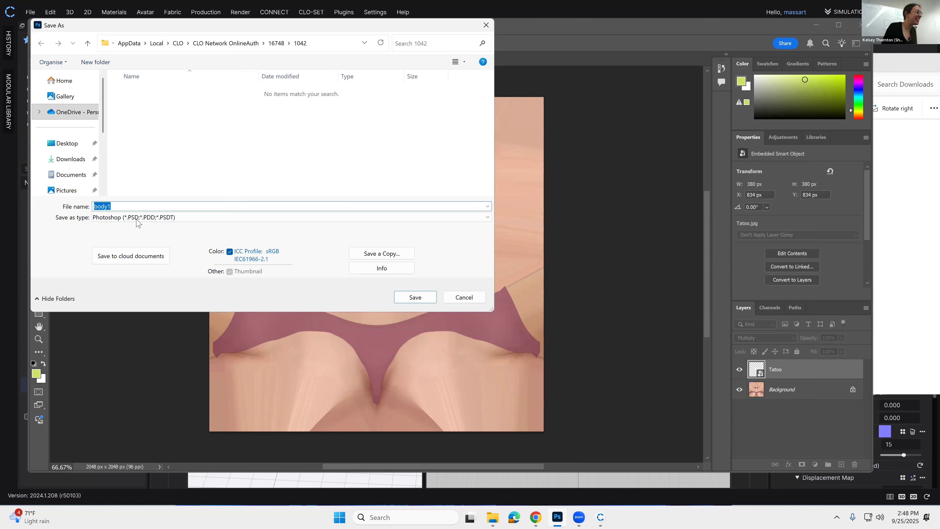
pyautogui.click(464, 297)
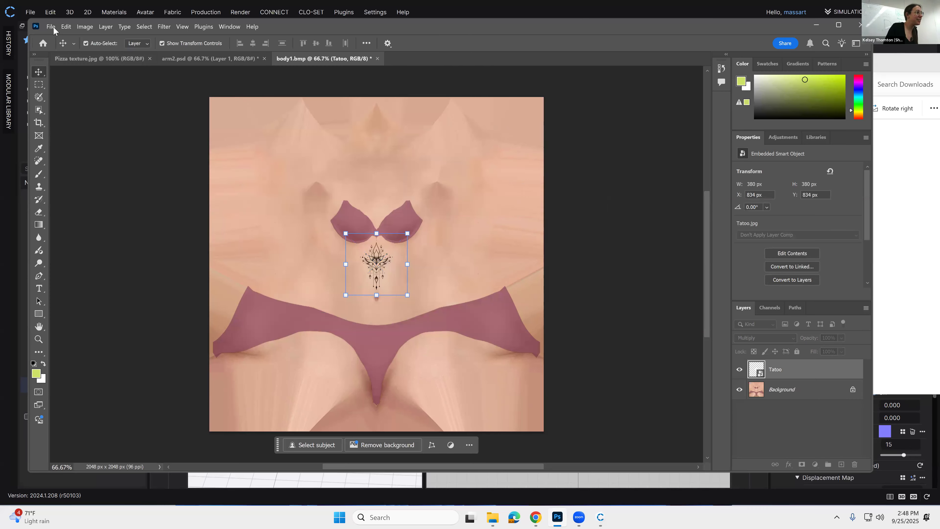
# Step: Export the tattooed body texture to Downloads as the JPG file body1 and switch back to CLO
pyautogui.click(52, 26)
pyautogui.moveTo(156, 192)
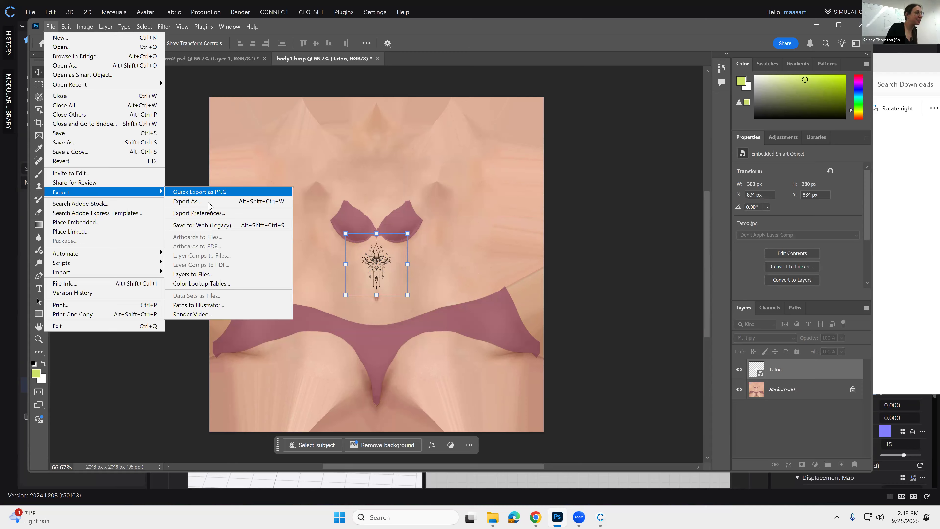
pyautogui.click(217, 201)
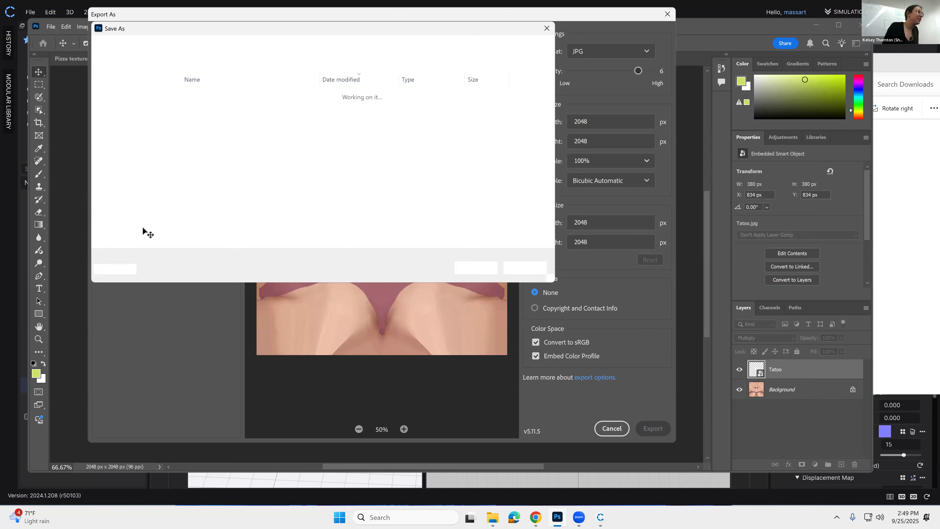
pyautogui.moveTo(123, 162); pyautogui.dragTo(127, 163)
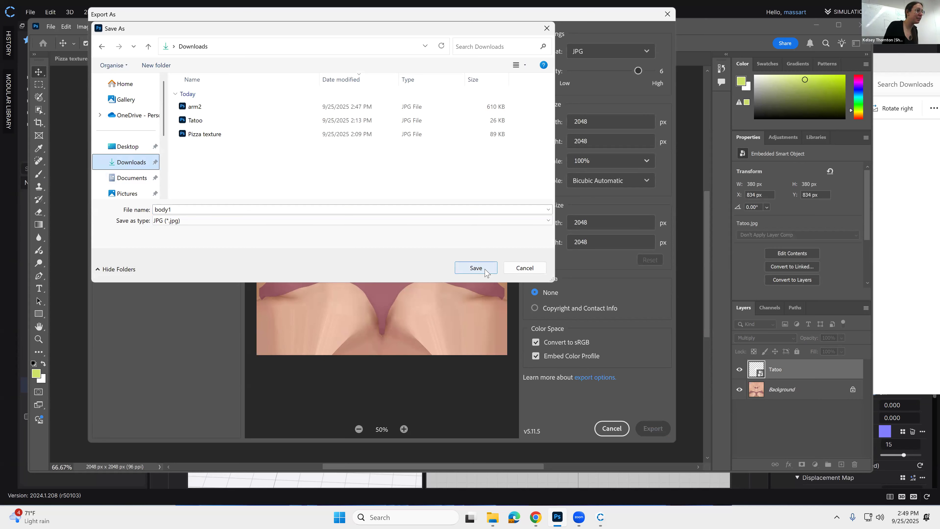
pyautogui.click(476, 268)
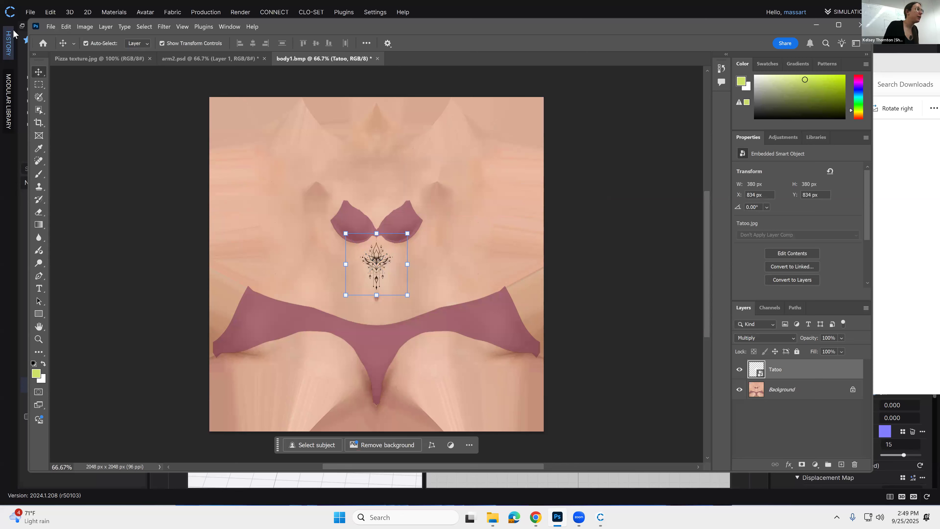
pyautogui.click(816, 25)
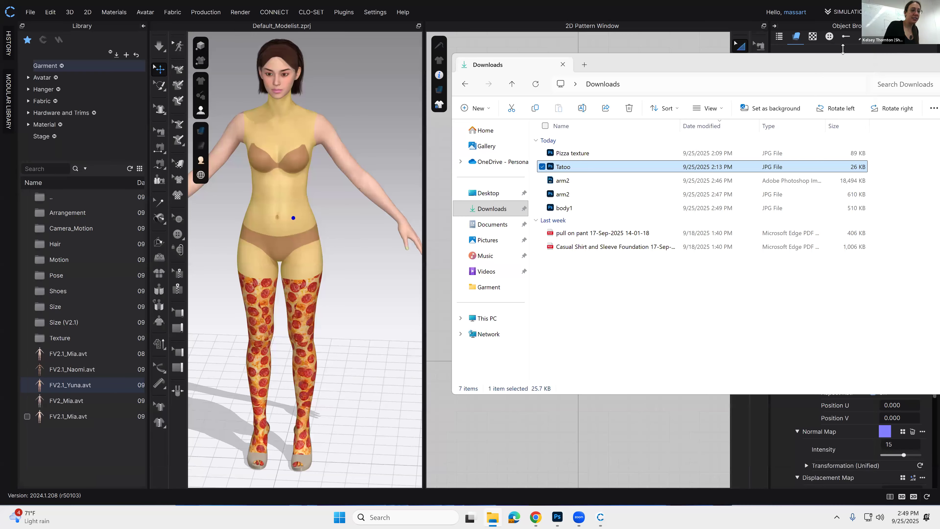
pyautogui.click(902, 403)
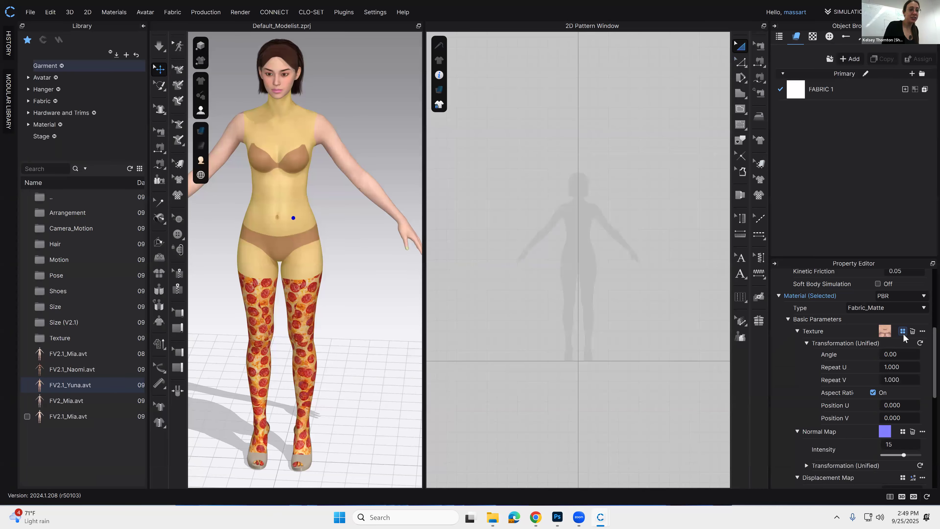
# Step: Try loading body1.bmp from the avatar's own texture folder as the torso texture
pyautogui.click(903, 331)
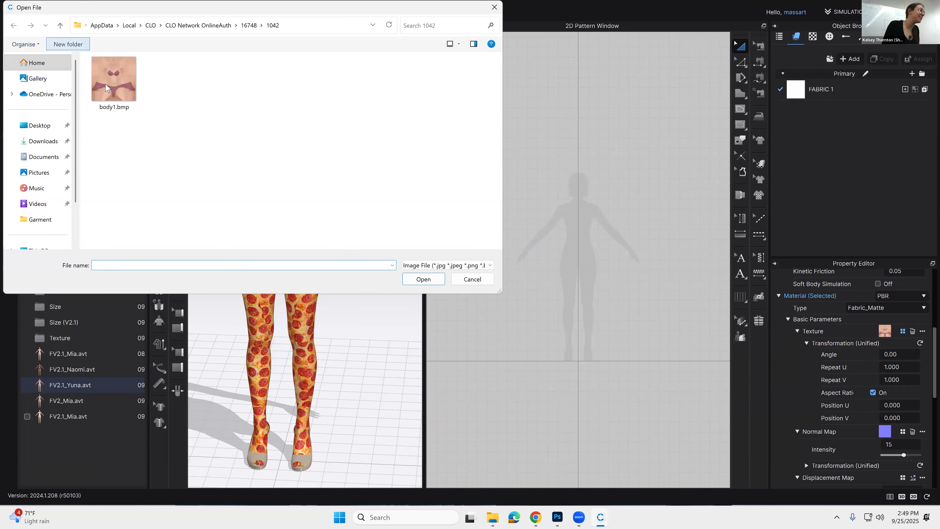
pyautogui.click(113, 81)
pyautogui.click(424, 279)
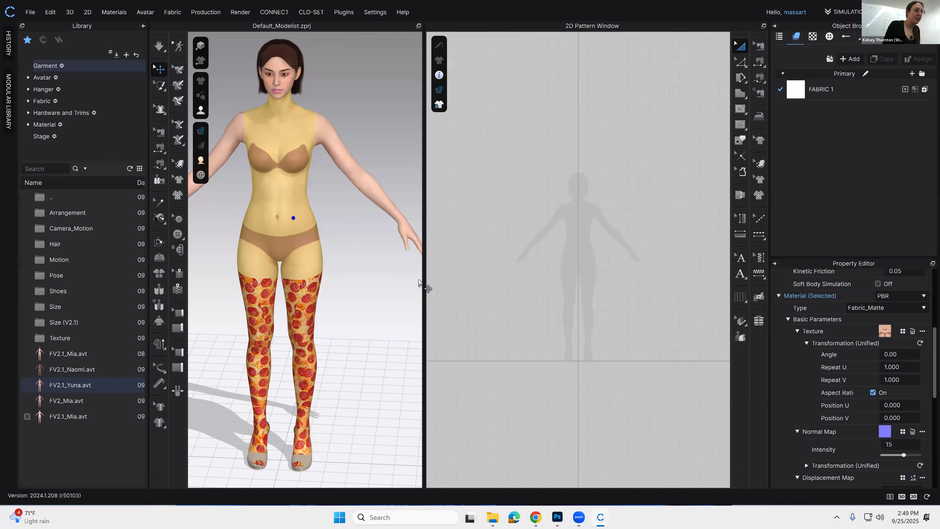
# Step: Apply the body1 JPG from Downloads as the torso's texture and deselect the torso to view the tattoo
pyautogui.click(901, 330)
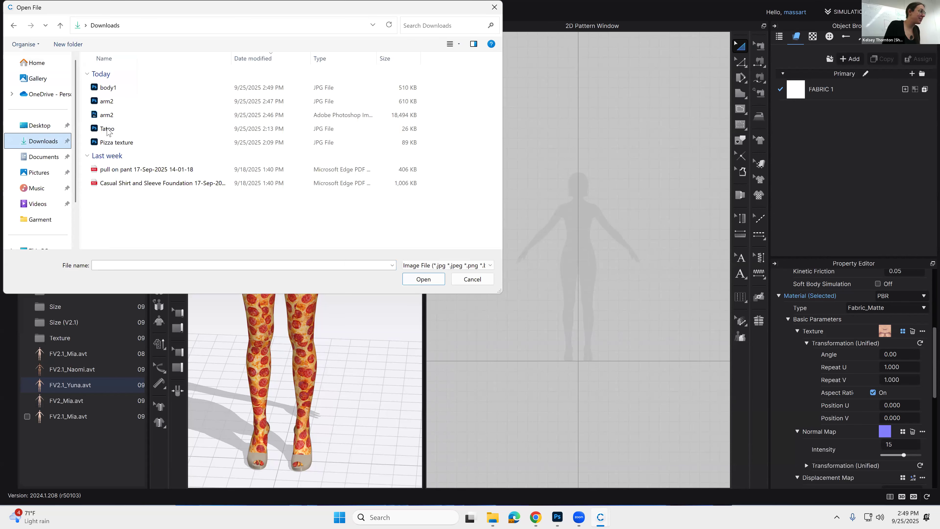
pyautogui.doubleClick(113, 88)
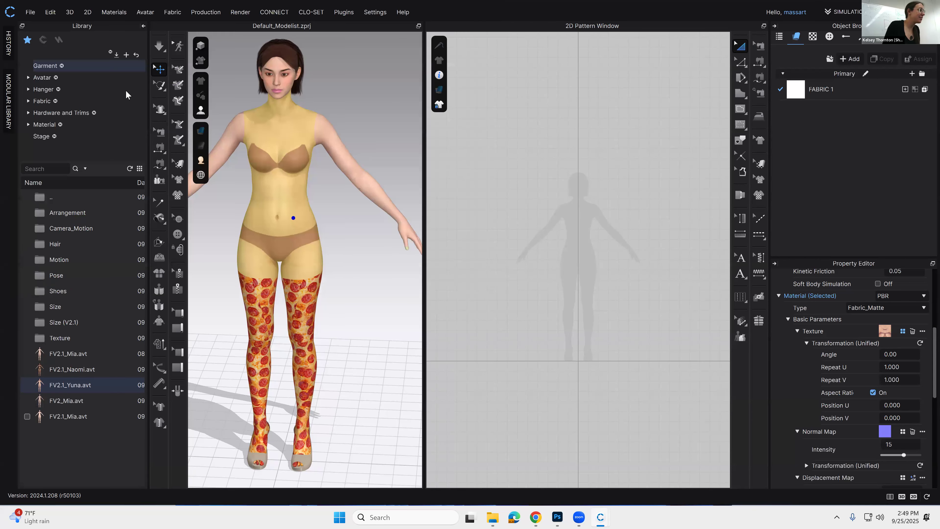
pyautogui.click(335, 220)
pyautogui.moveTo(330, 279); pyautogui.dragTo(331, 275, button='right')
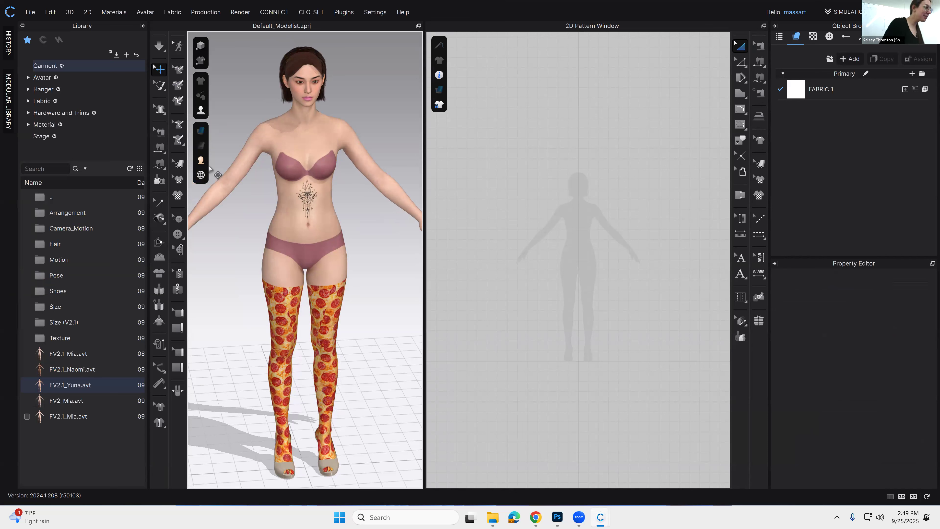
# Step: Select the avatar's face and open its texture in Photoshop
pyautogui.click(308, 91)
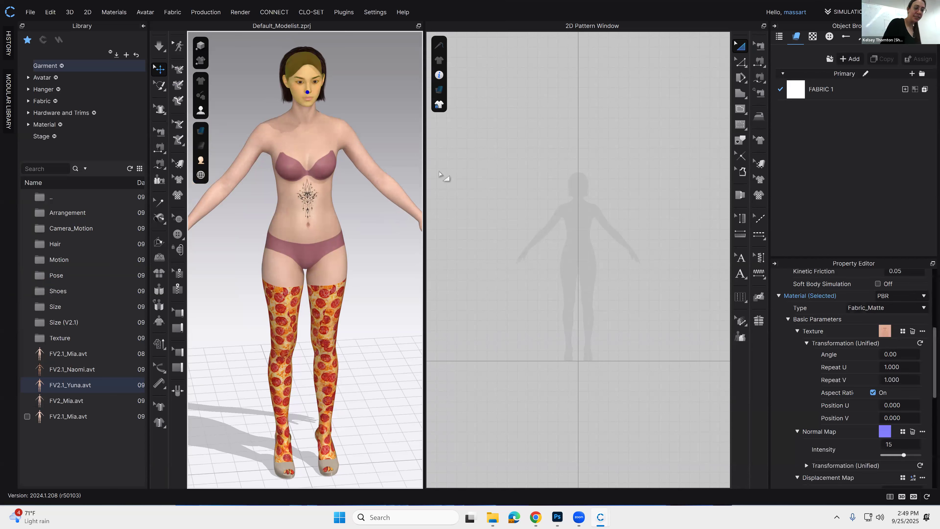
pyautogui.click(923, 333)
pyautogui.click(897, 360)
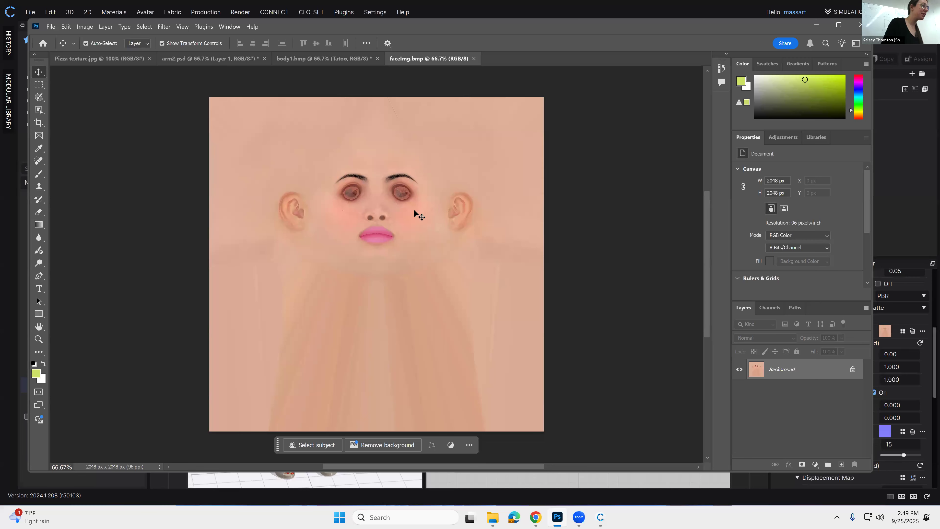
# Step: Brush a light green mark across one eyebrow's outer end and a flame-like outline on the same side between cheek and ear
pyautogui.scroll(1, 402, 220)
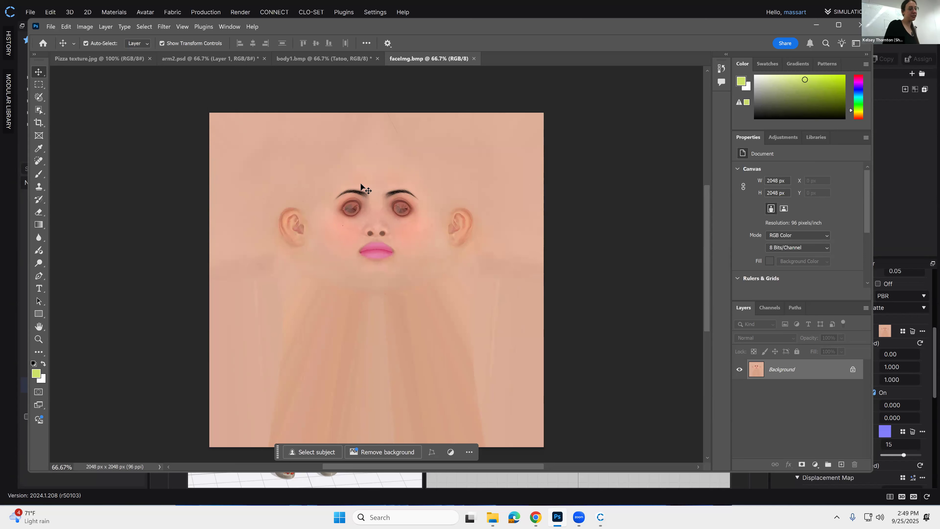
pyautogui.hotkey('ctrl', '+')
pyautogui.hotkey('ctrl', '+')
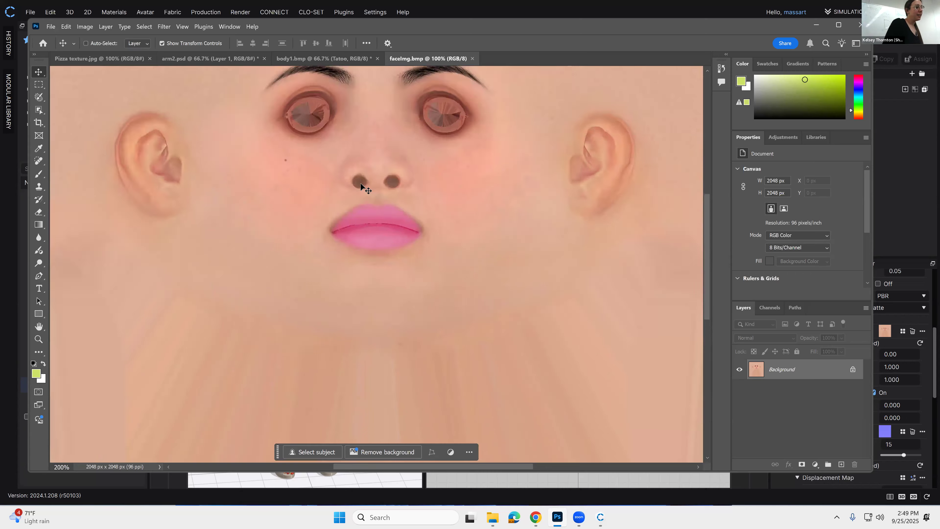
pyautogui.scroll(5, 387, 177)
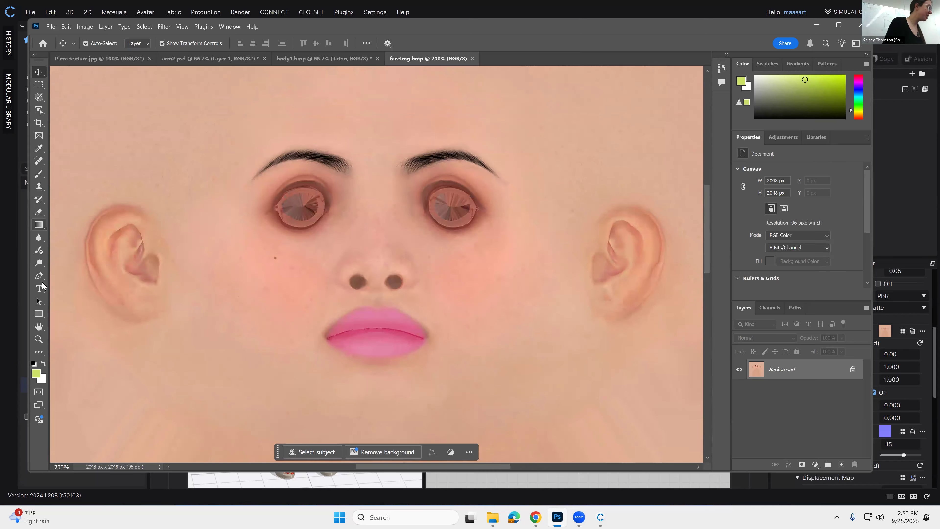
pyautogui.click(39, 174)
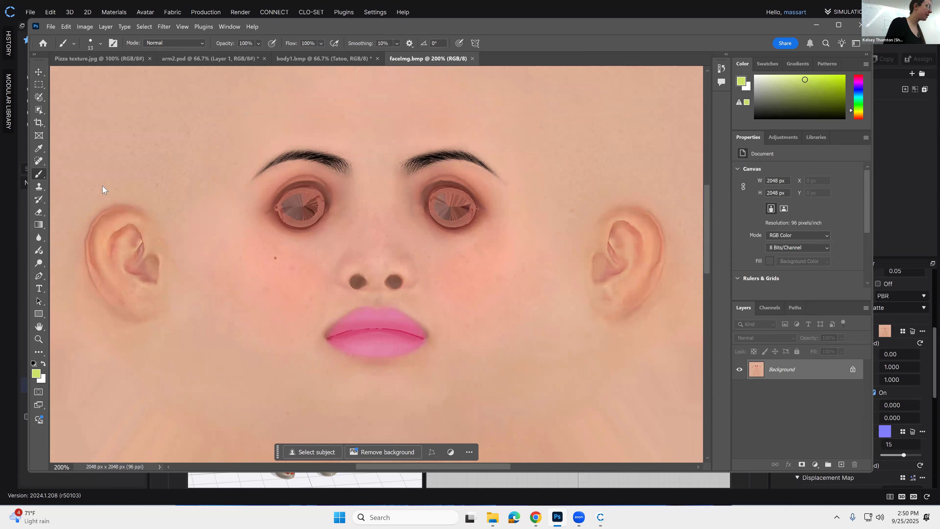
pyautogui.moveTo(482, 172); pyautogui.dragTo(488, 160)
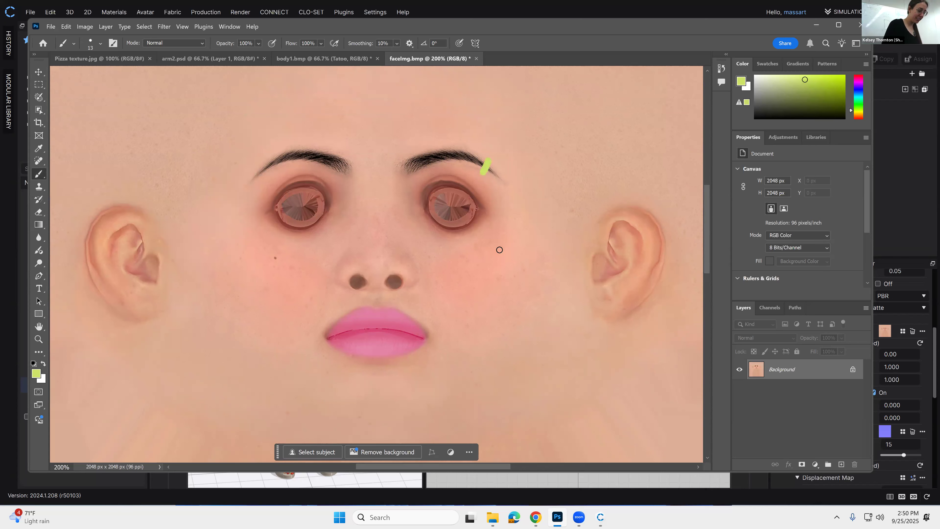
pyautogui.hotkey('ctrl', '-')
pyautogui.hotkey('ctrl', '-')
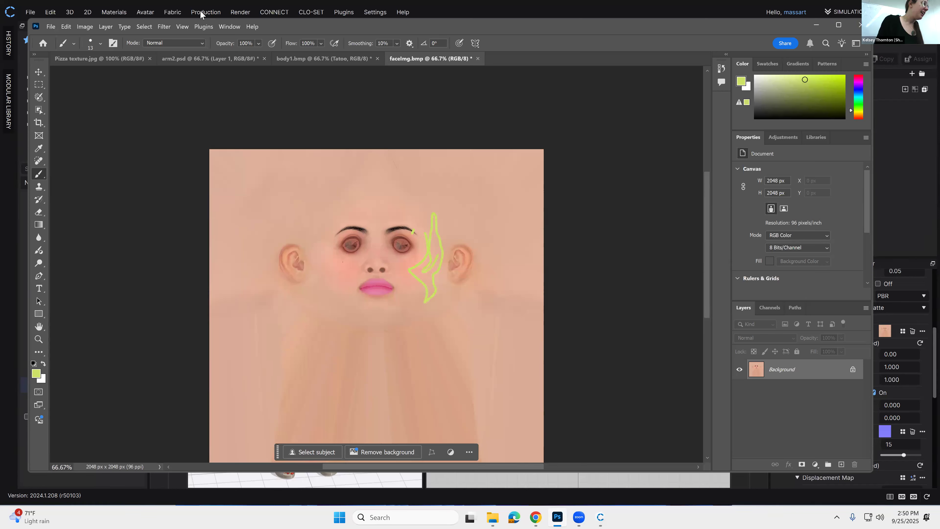
# Step: Export the painted face texture to Downloads as the JPG file faceImg
pyautogui.click(50, 26)
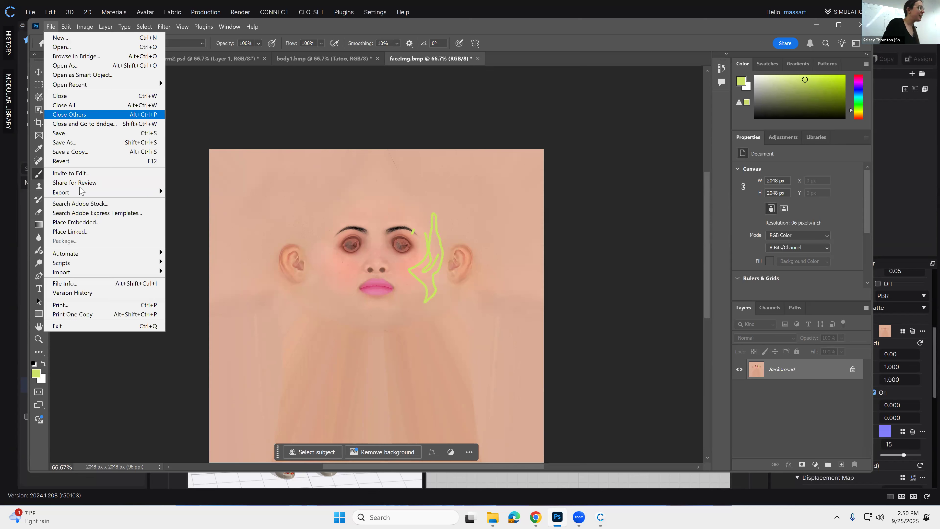
pyautogui.moveTo(162, 192)
pyautogui.click(193, 203)
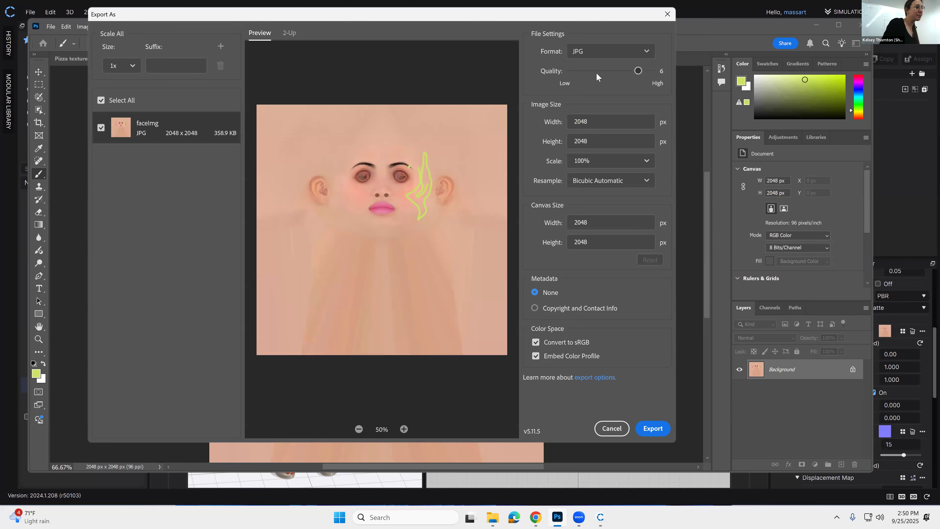
pyautogui.click(665, 432)
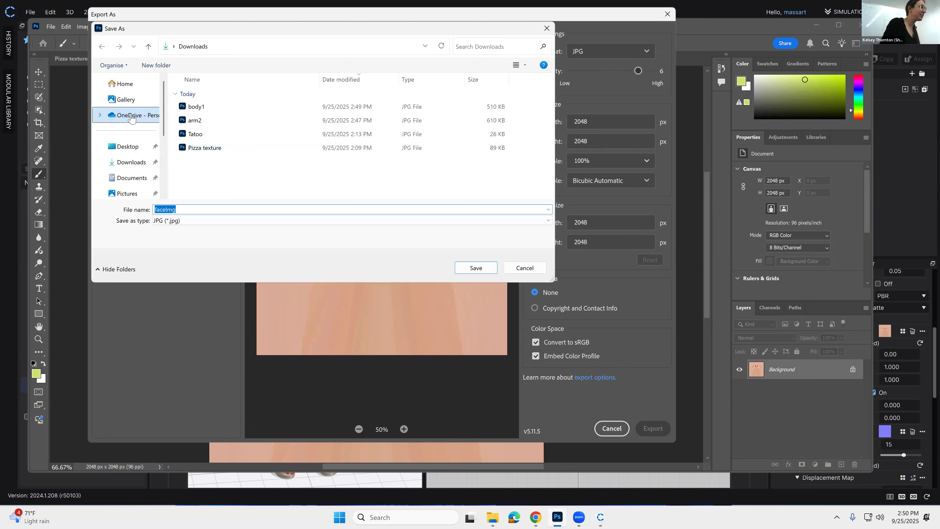
pyautogui.scroll(-3, 137, 141)
pyautogui.scroll(3, 137, 140)
pyautogui.scroll(-3, 137, 134)
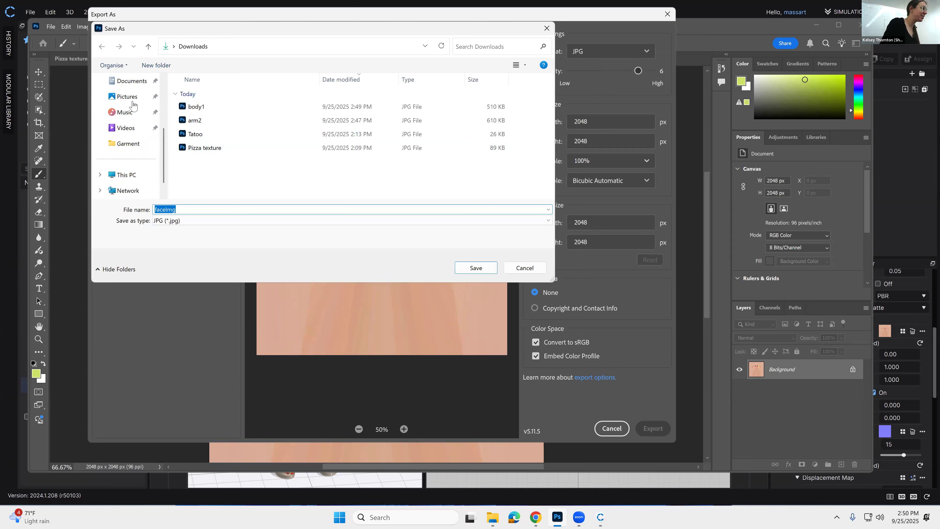
pyautogui.click(132, 81)
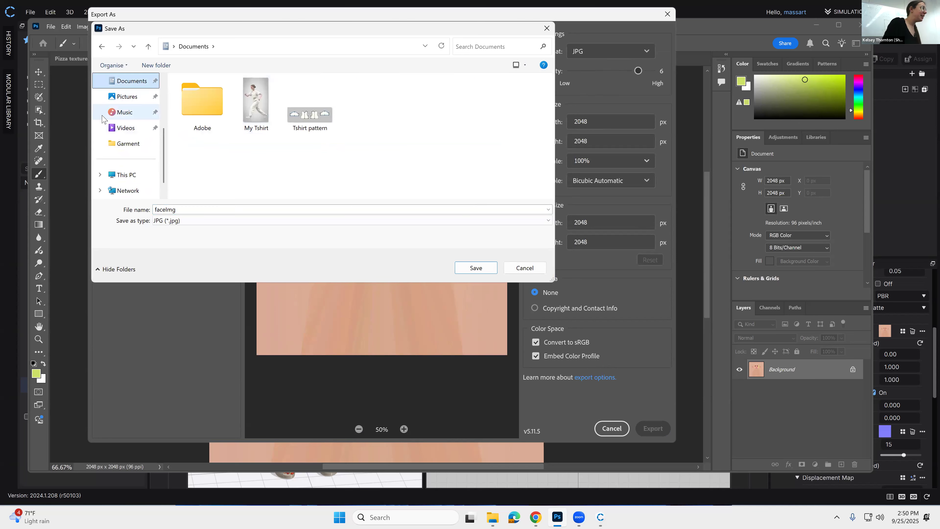
pyautogui.scroll(3, 137, 163)
pyautogui.click(132, 162)
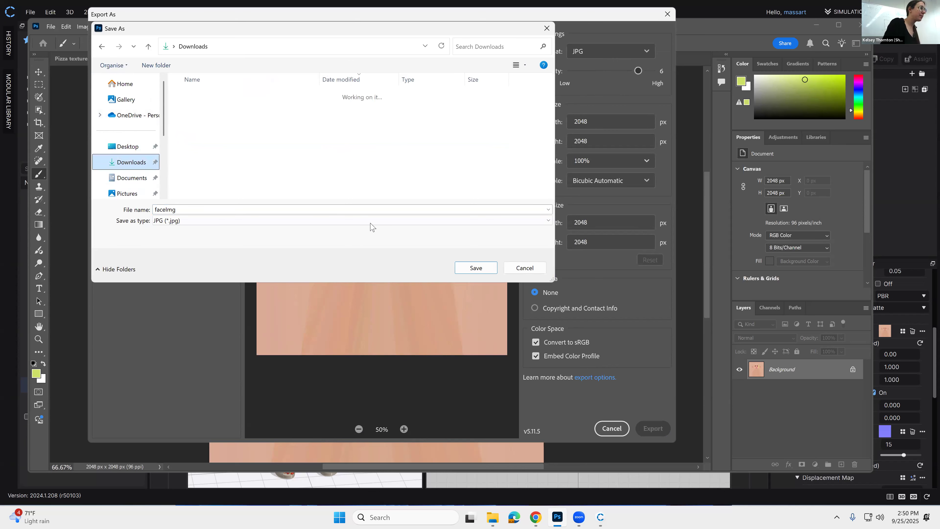
pyautogui.click(476, 268)
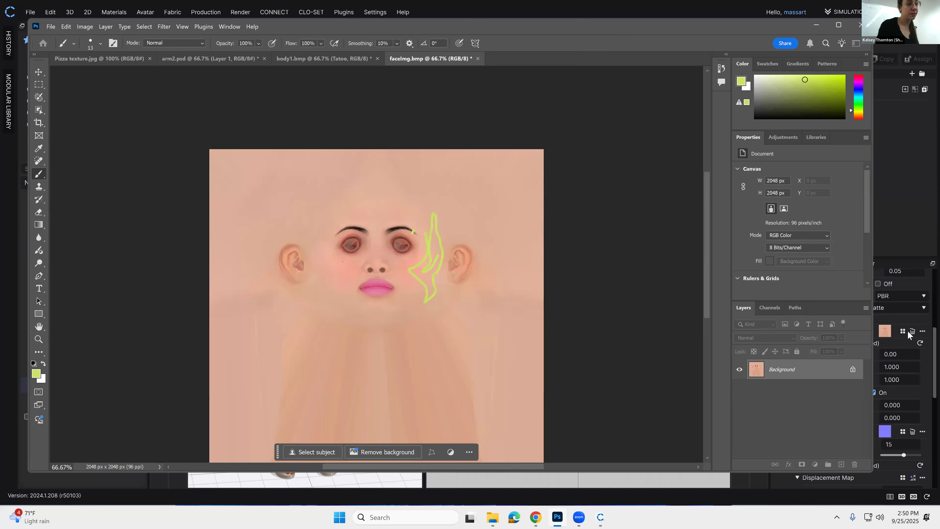
# Step: Switch back to CLO and apply the faceImg JPG from Downloads as the face's texture
pyautogui.click(887, 249)
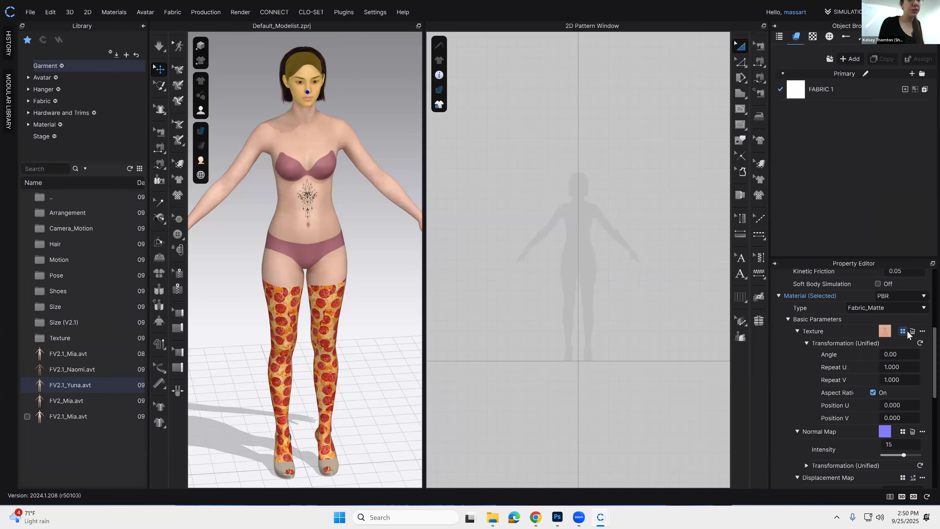
pyautogui.click(902, 331)
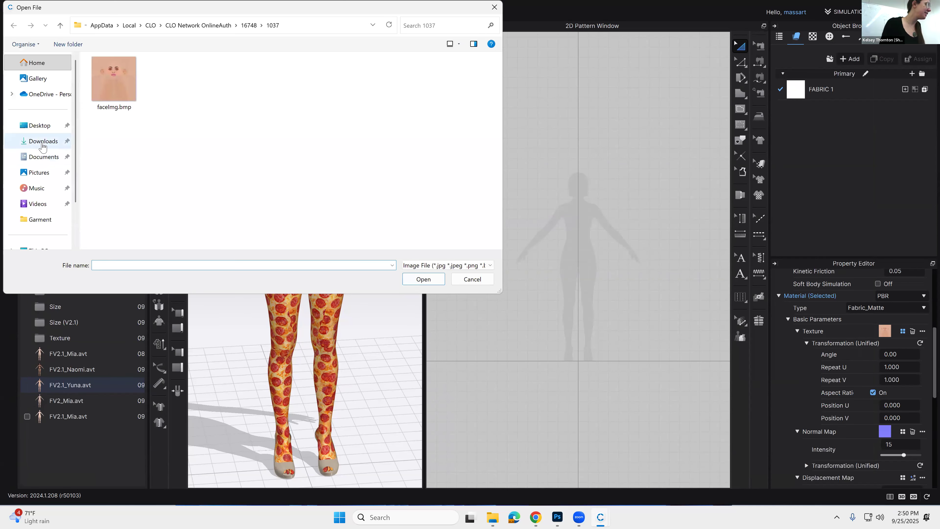
pyautogui.click(41, 141)
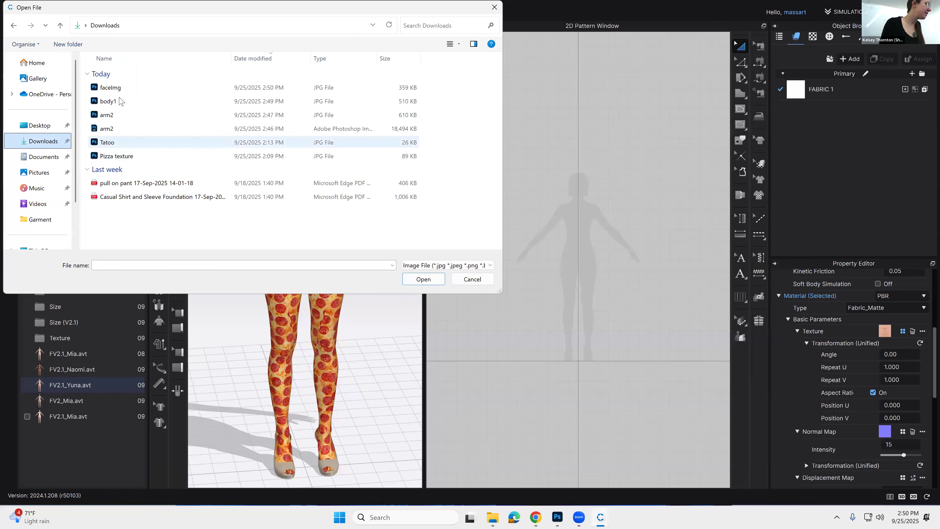
pyautogui.doubleClick(118, 89)
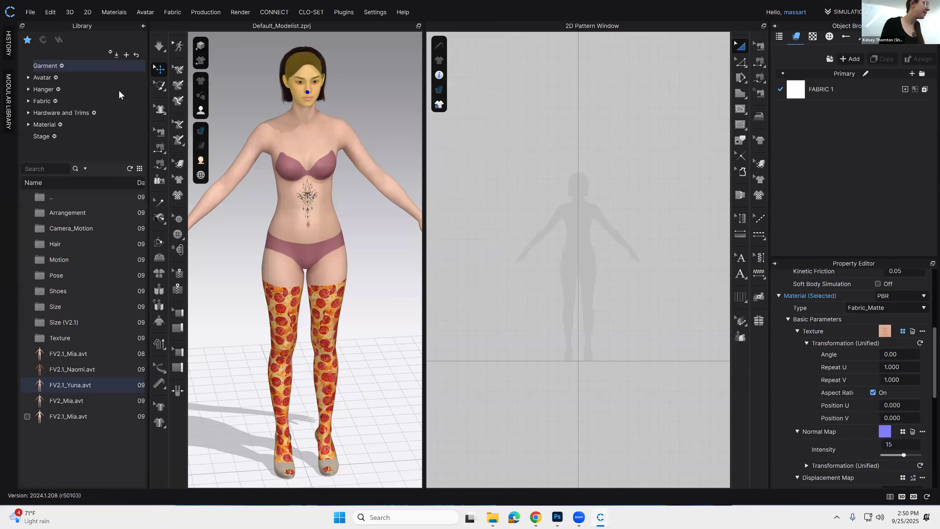
pyautogui.click(382, 117)
pyautogui.scroll(5, 351, 113)
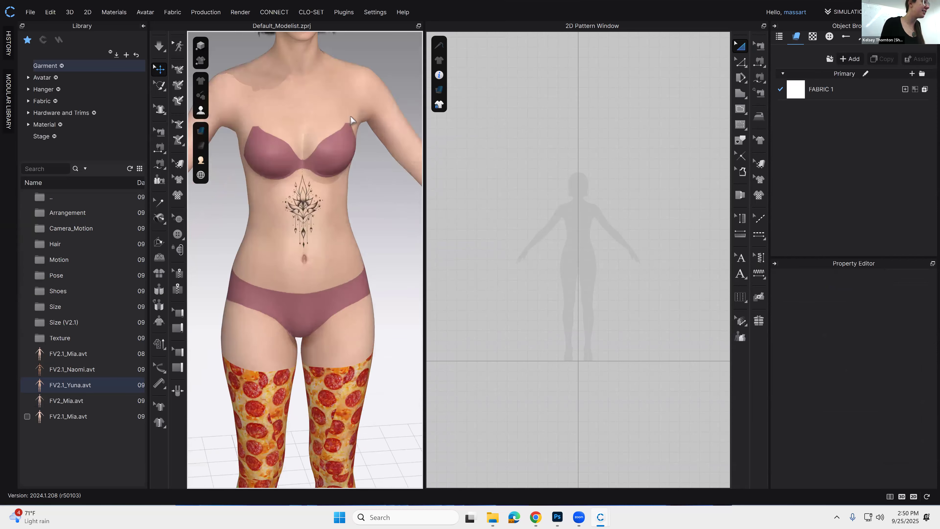
# Step: Examine the avatar's green face paint, stomach tattoo and pizza legs up close and from several angles
pyautogui.scroll(-4, 351, 114)
pyautogui.scroll(6, 358, 128)
pyautogui.moveTo(347, 130); pyautogui.dragTo(353, 162, button='middle')
pyautogui.moveTo(355, 161); pyautogui.dragTo(296, 147, button='right')
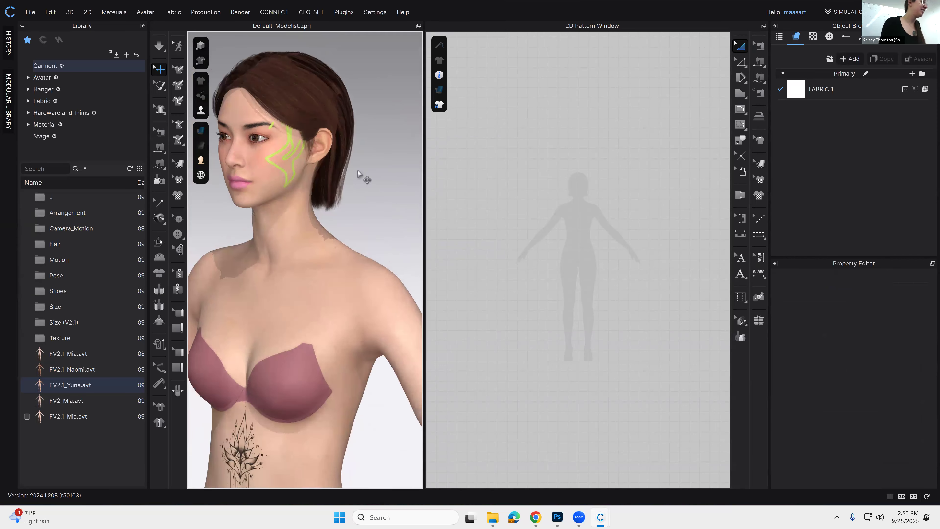
pyautogui.scroll(-5, 244, 288)
pyautogui.moveTo(241, 231); pyautogui.dragTo(274, 243, button='middle')
pyautogui.moveTo(275, 242)
pyautogui.mouseDown(button='right')
pyautogui.moveTo(251, 231)
pyautogui.moveTo(302, 329)
pyautogui.mouseUp(button='right')
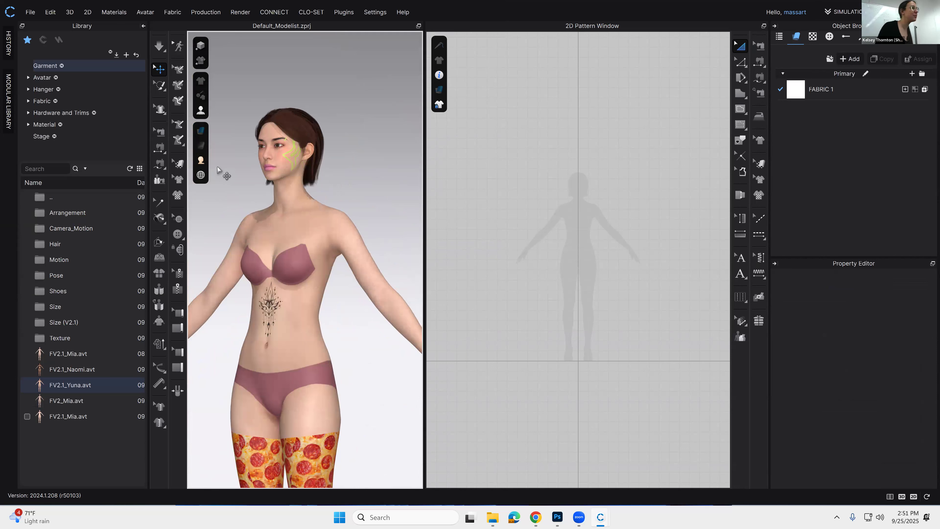
pyautogui.moveTo(316, 270); pyautogui.dragTo(298, 149, button='middle')
pyautogui.scroll(-5, 380, 276)
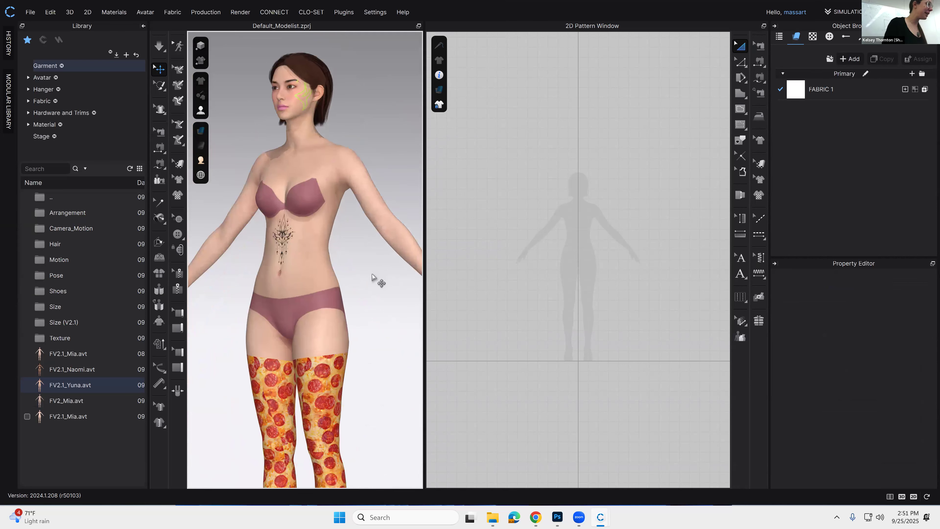
pyautogui.moveTo(369, 314); pyautogui.dragTo(359, 247, button='middle')
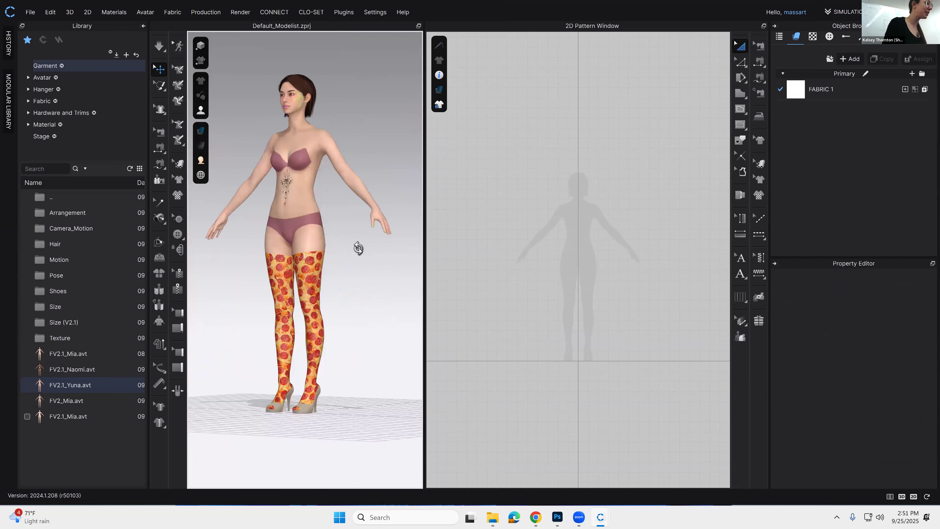
pyautogui.moveTo(358, 248); pyautogui.dragTo(372, 272, button='right')
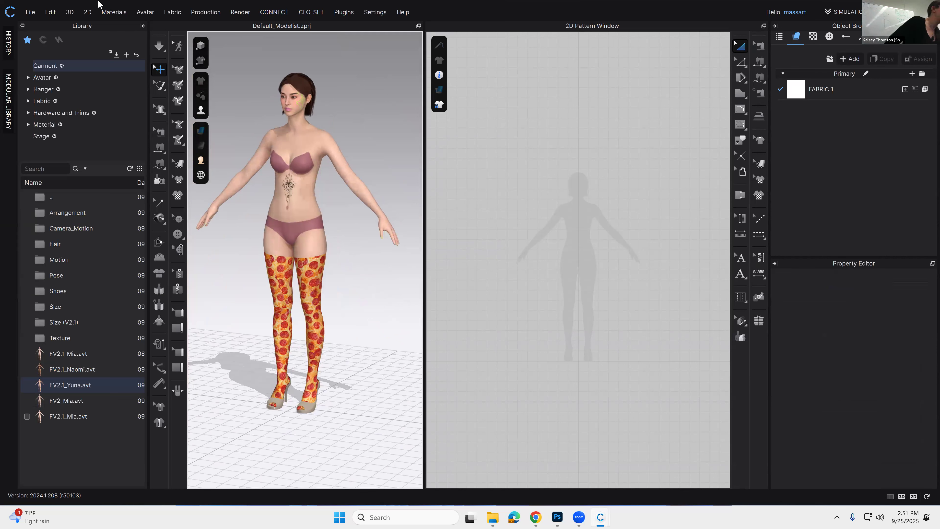
# Step: Save the customized avatar as an avatar file named PizzaLegs in the Female_V2 folder
pyautogui.click(30, 14)
pyautogui.moveTo(34, 68)
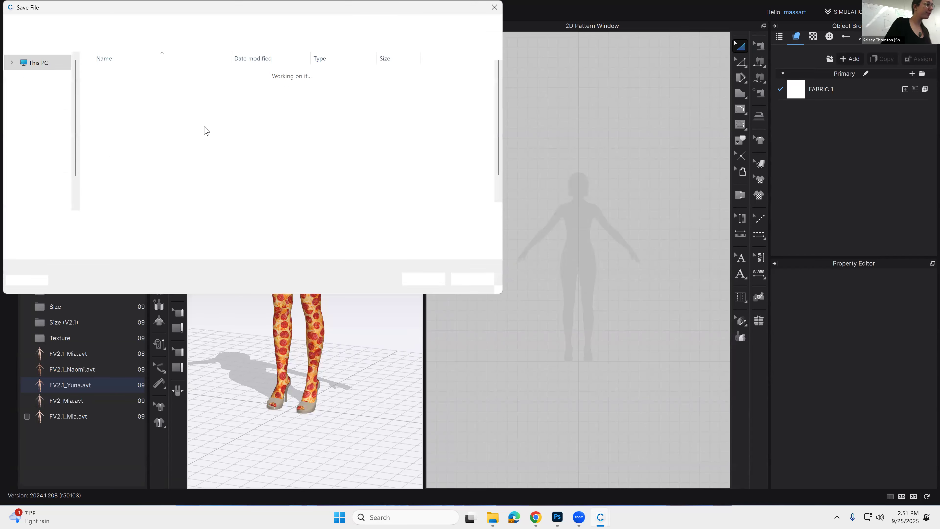
pyautogui.click(111, 220)
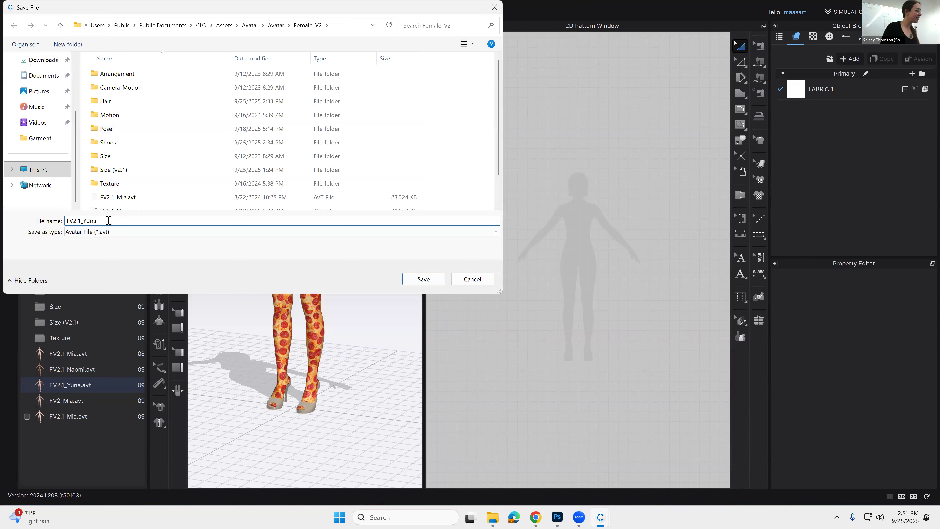
pyautogui.hotkey('ctrl', 'a')
pyautogui.write('Piz')
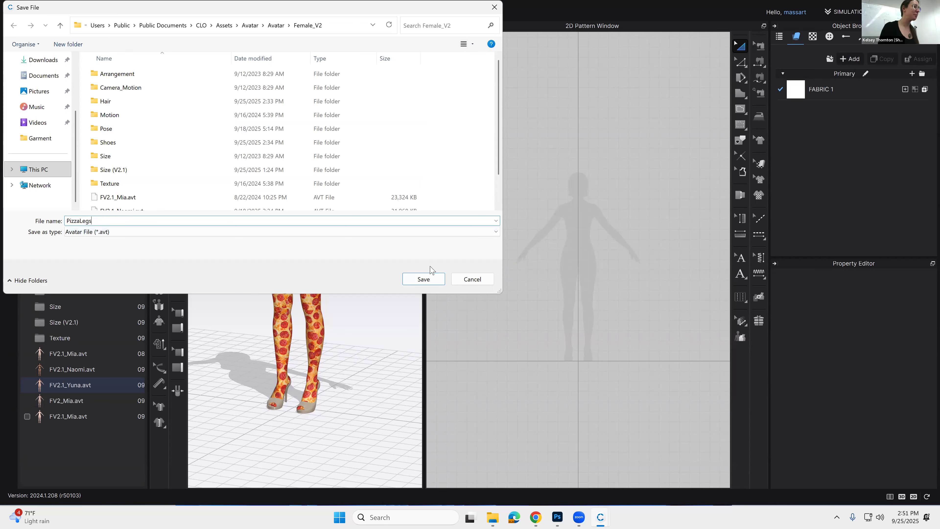
pyautogui.click(427, 280)
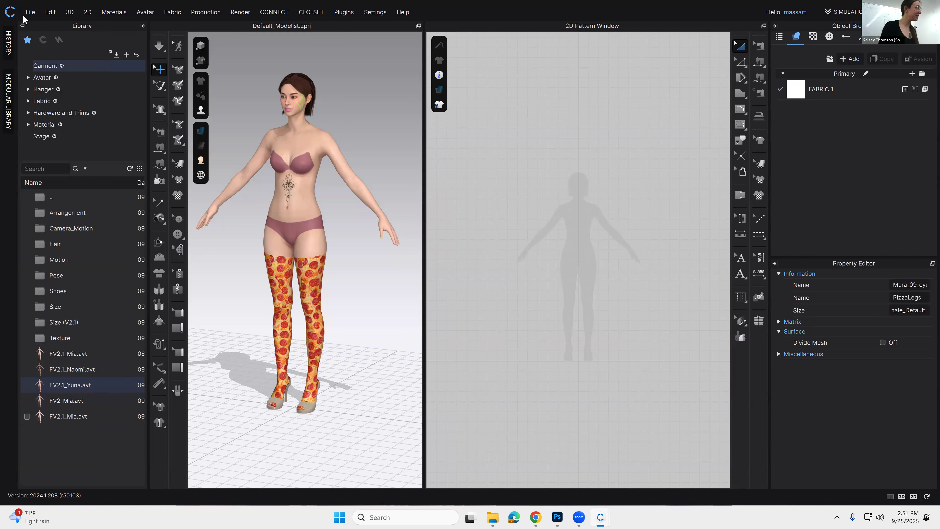
# Step: Open the Female_V2 avatar folder in the library to list the saved avatar files
pyautogui.click(32, 12)
pyautogui.click(32, 13)
pyautogui.click(53, 78)
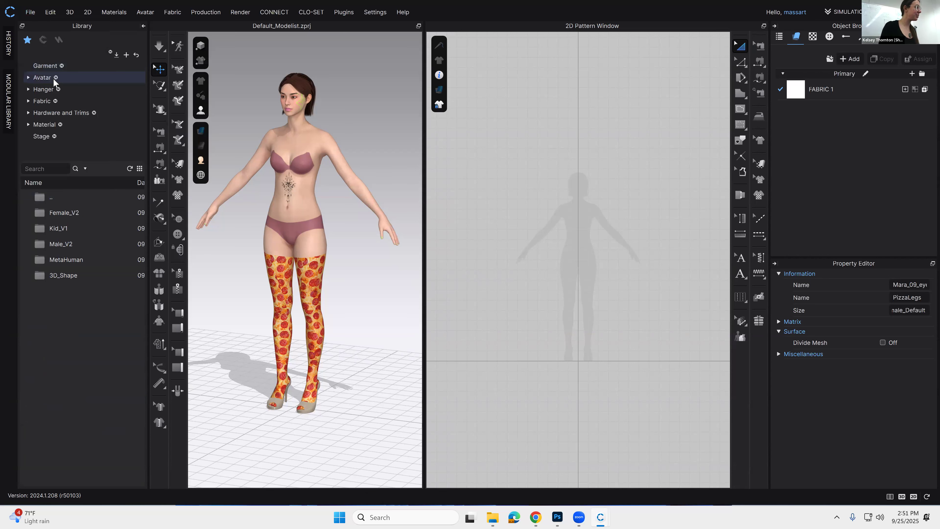
pyautogui.doubleClick(75, 212)
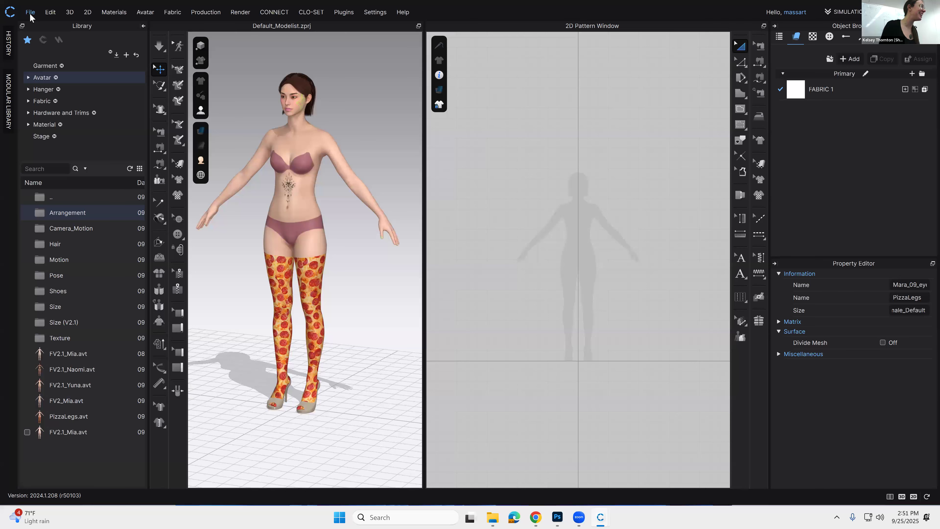
# Step: Start a new project and load the PizzaLegs avatar into it
pyautogui.click(30, 13)
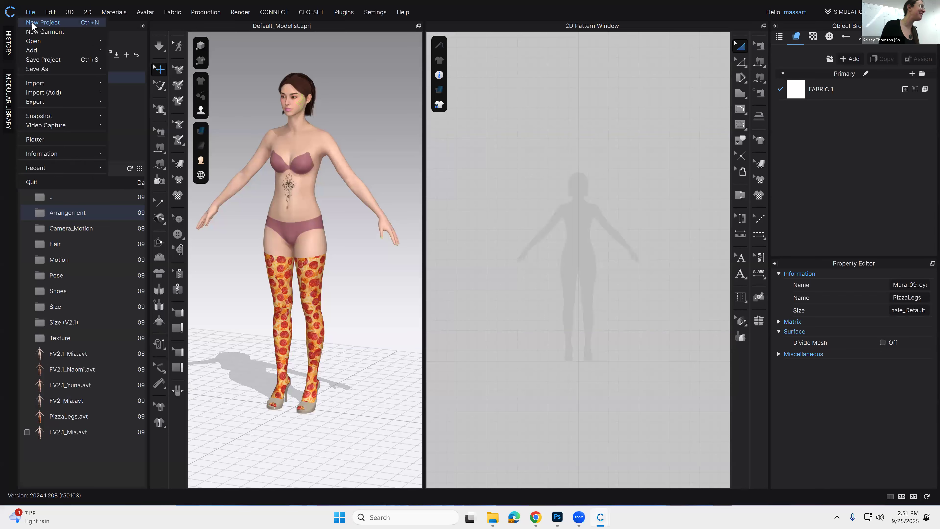
pyautogui.click(41, 22)
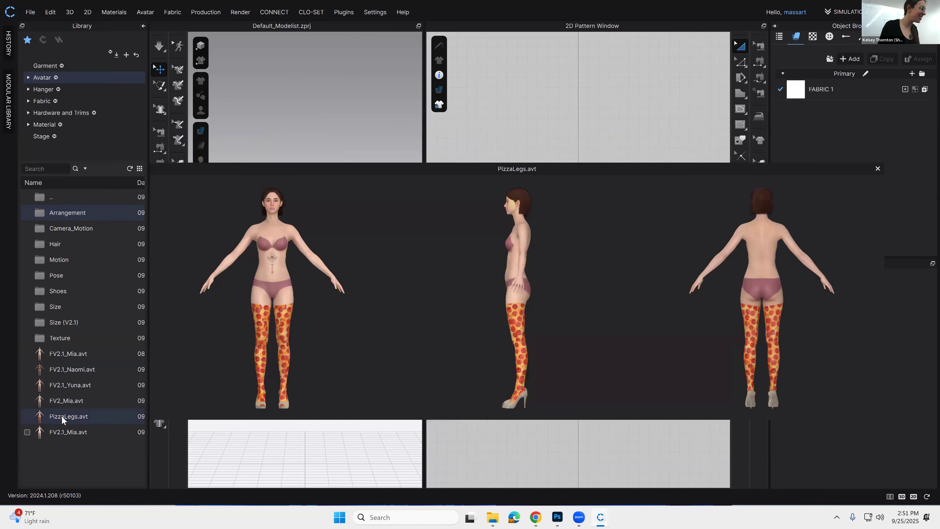
pyautogui.doubleClick(63, 416)
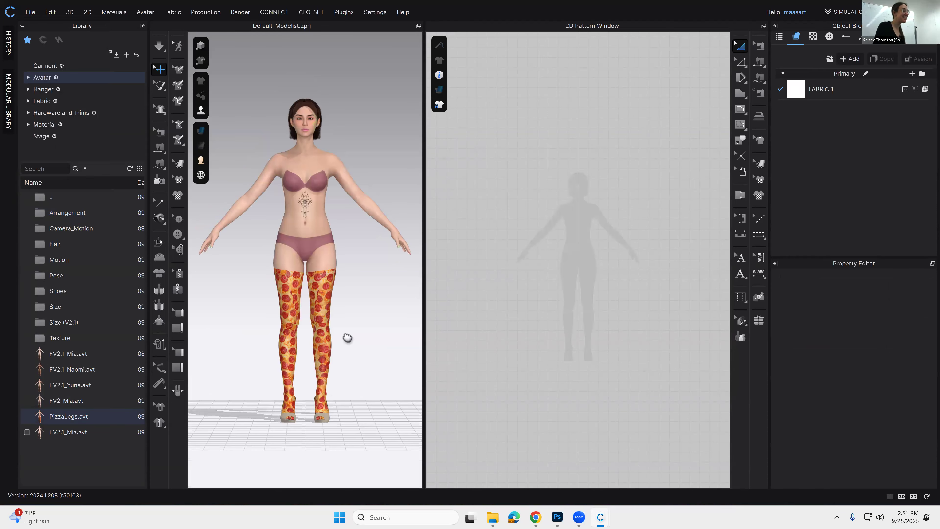
# Step: Examine the reloaded PizzaLegs avatar from several angles and return to the front view
pyautogui.moveTo(361, 332); pyautogui.dragTo(335, 181, button='right')
pyautogui.scroll(3, 335, 182)
pyautogui.moveTo(335, 182); pyautogui.dragTo(286, 243, button='middle')
pyautogui.scroll(1, 286, 242)
pyautogui.moveTo(287, 245); pyautogui.dragTo(358, 282, button='right')
pyautogui.scroll(-2, 373, 287)
pyautogui.scroll(-3, 353, 284)
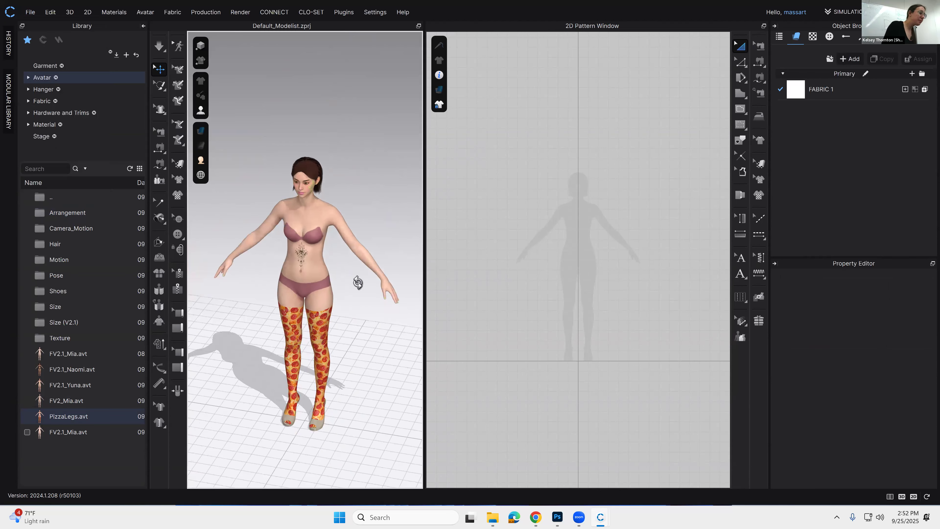
pyautogui.press('2')
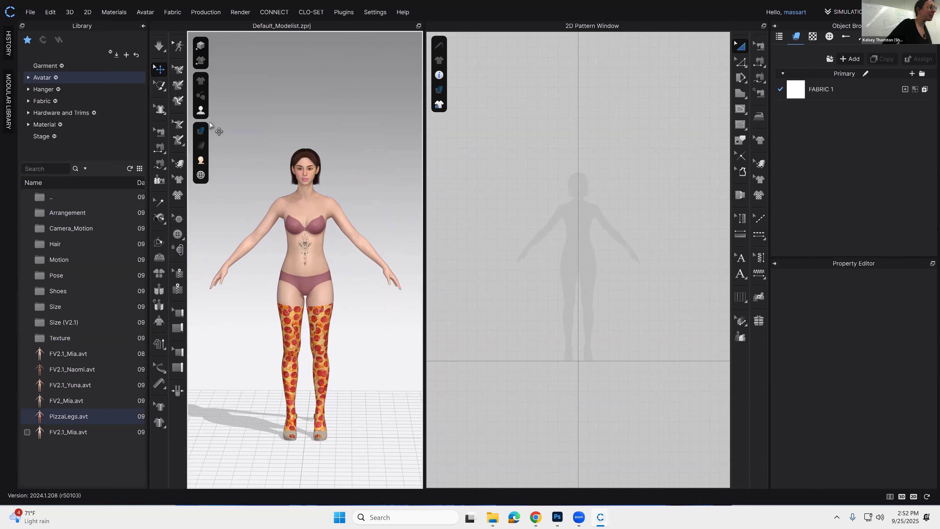
# Step: Show the avatar's joints and toggle the joint control mode away from IK and back
pyautogui.moveTo(202, 111)
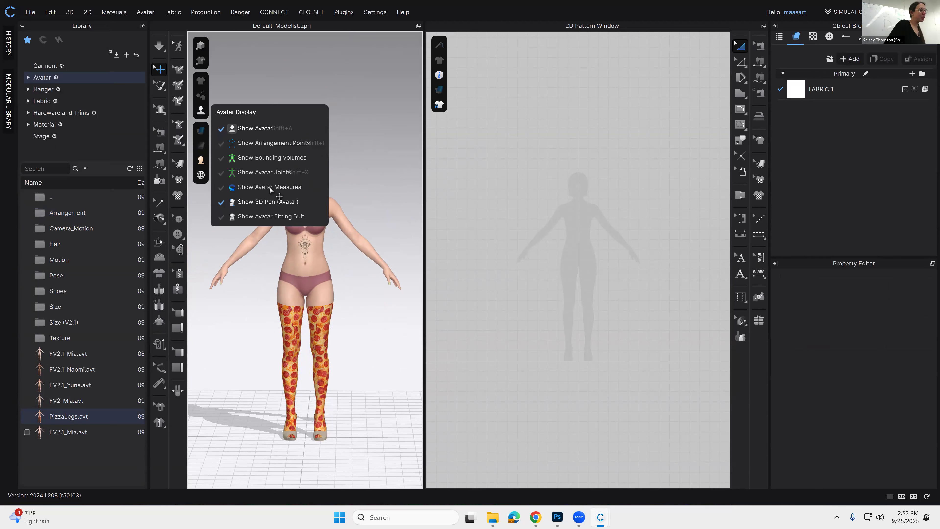
pyautogui.click(248, 172)
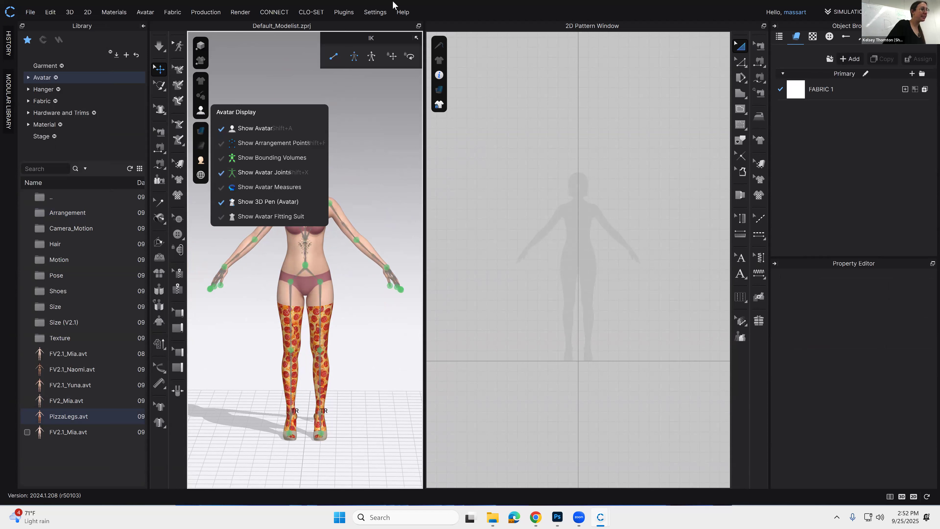
pyautogui.click(335, 57)
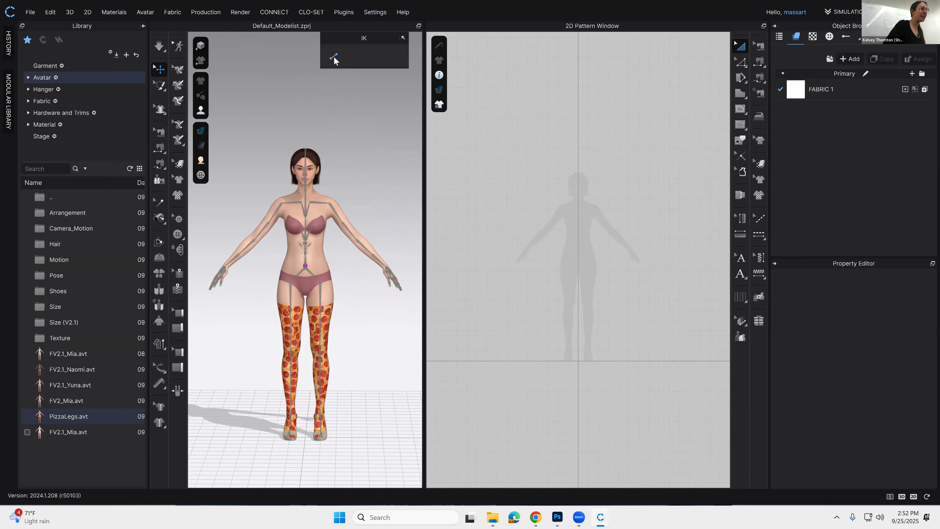
pyautogui.click(334, 58)
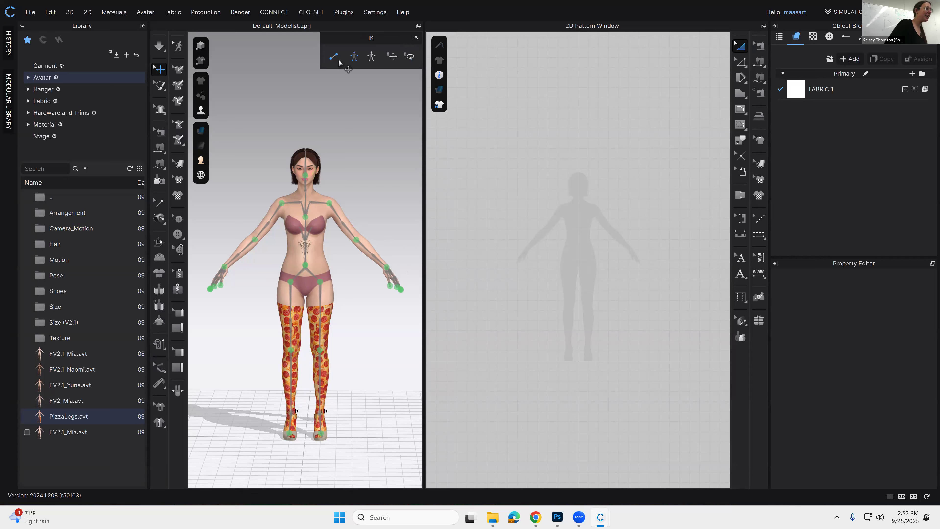
# Step: Restart CLO, skipping the update and dismissing the autosave recovery and welcome notice
pyautogui.hotkey('alt', 'Tab')
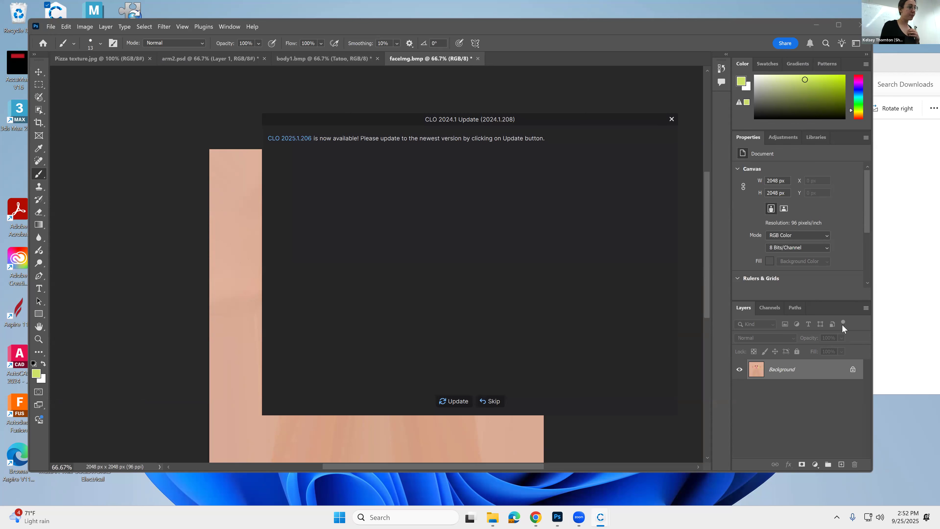
pyautogui.click(482, 400)
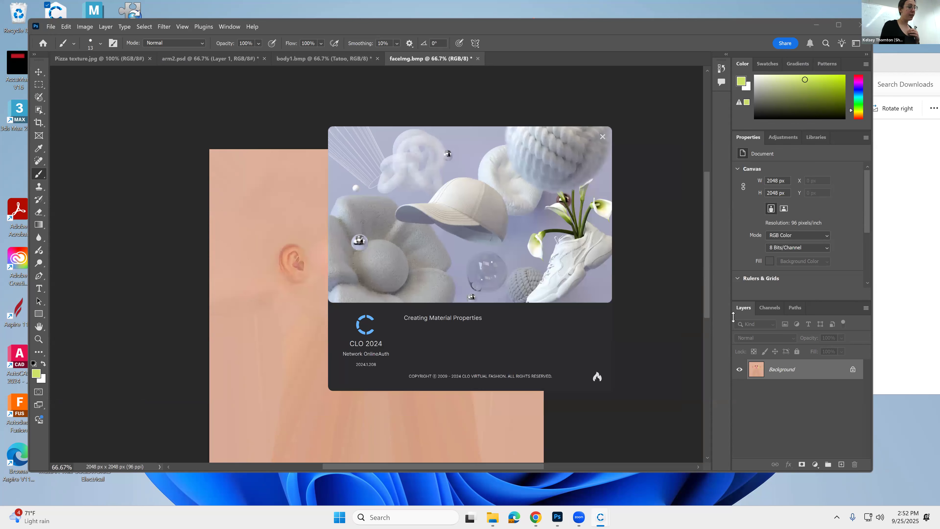
pyautogui.click(904, 291)
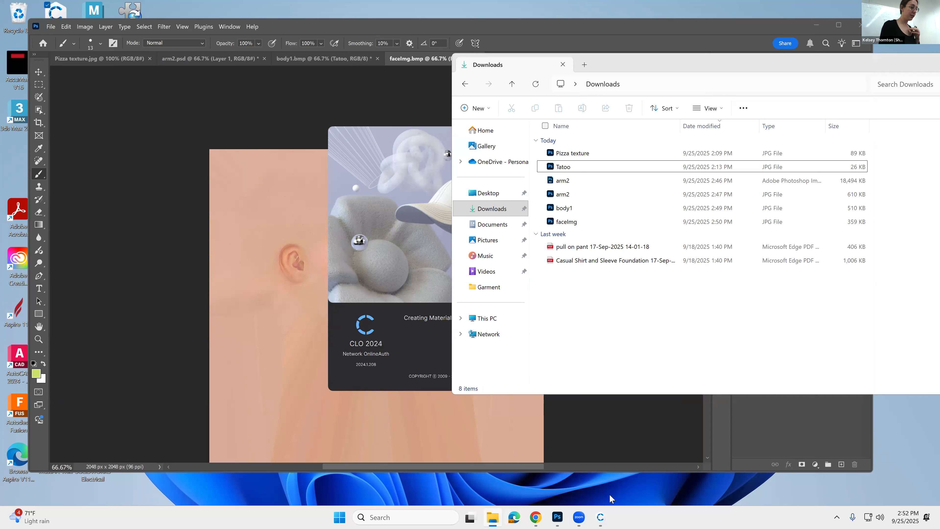
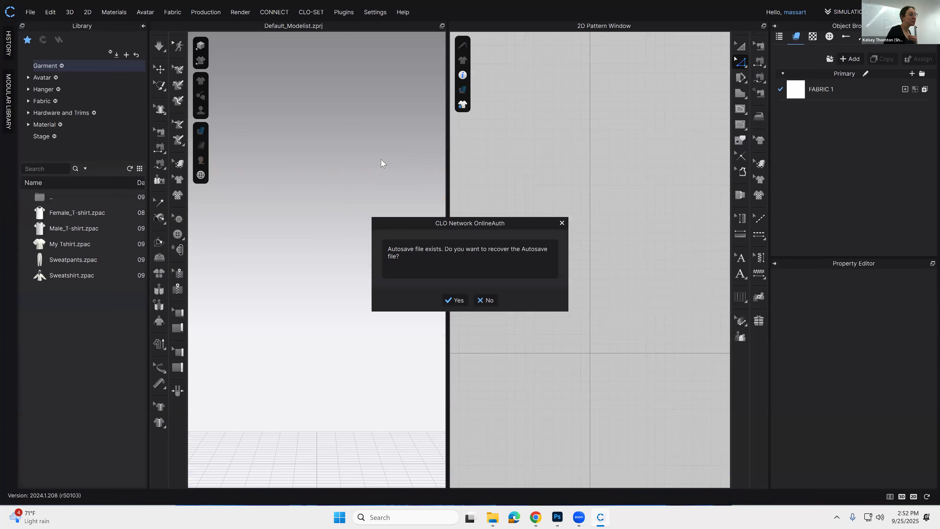
pyautogui.click(559, 225)
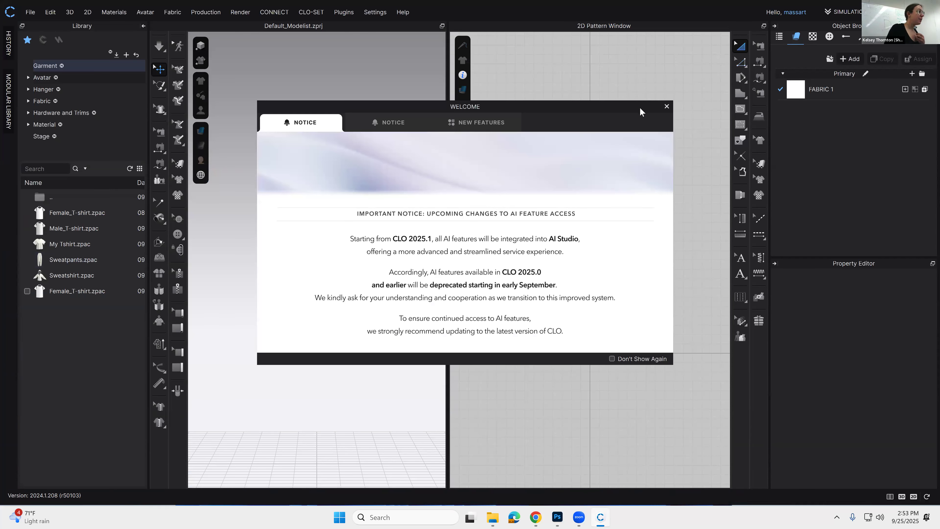
pyautogui.click(666, 107)
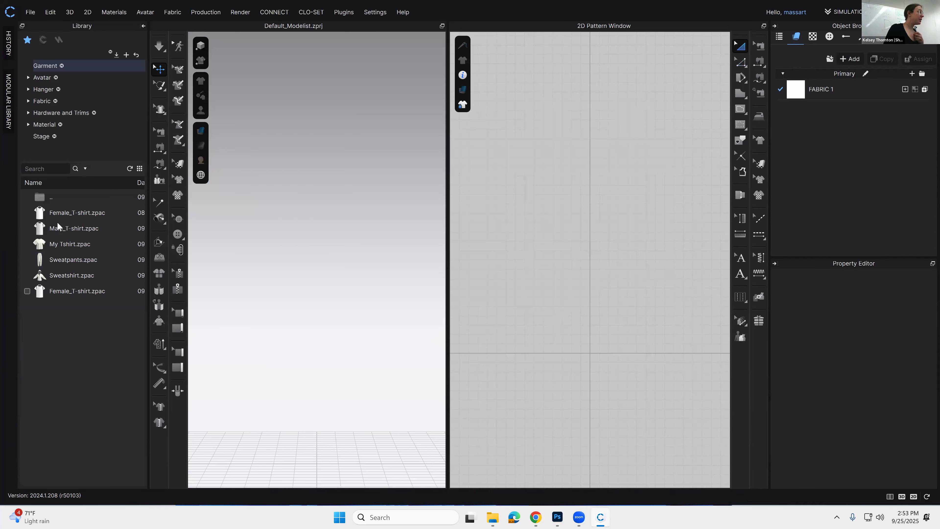
# Step: Load the PizzaLegs avatar from the Female_V2 folder and give it the FV2_Bun_C_SP_V1_BN hair
pyautogui.click(43, 78)
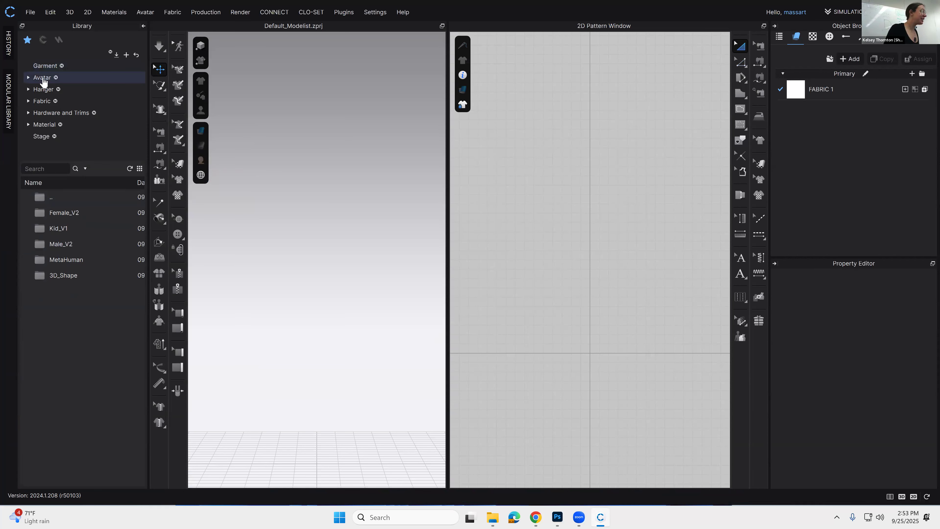
pyautogui.doubleClick(72, 213)
pyautogui.doubleClick(52, 416)
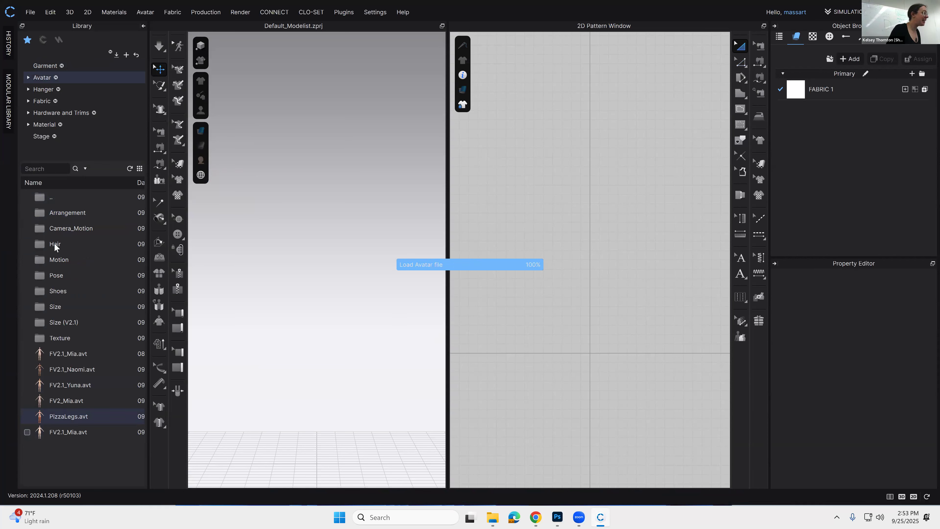
pyautogui.doubleClick(67, 242)
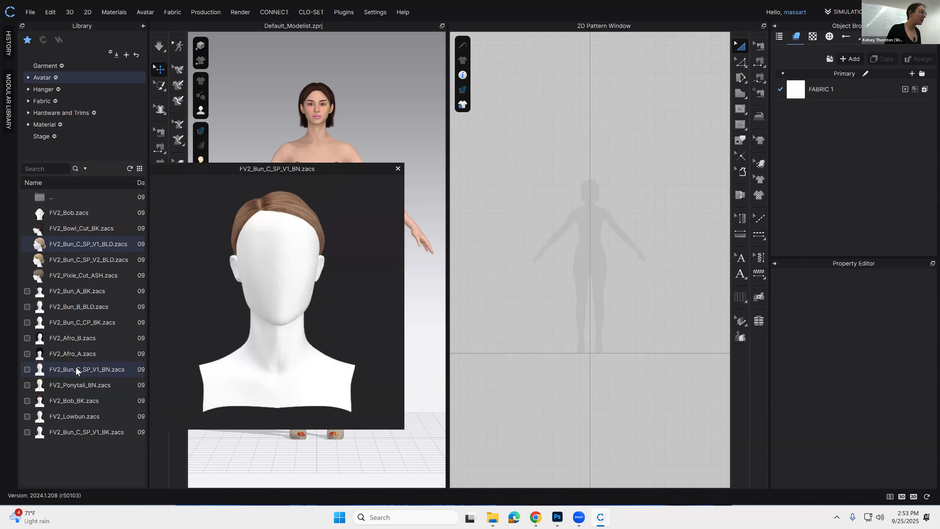
pyautogui.doubleClick(67, 369)
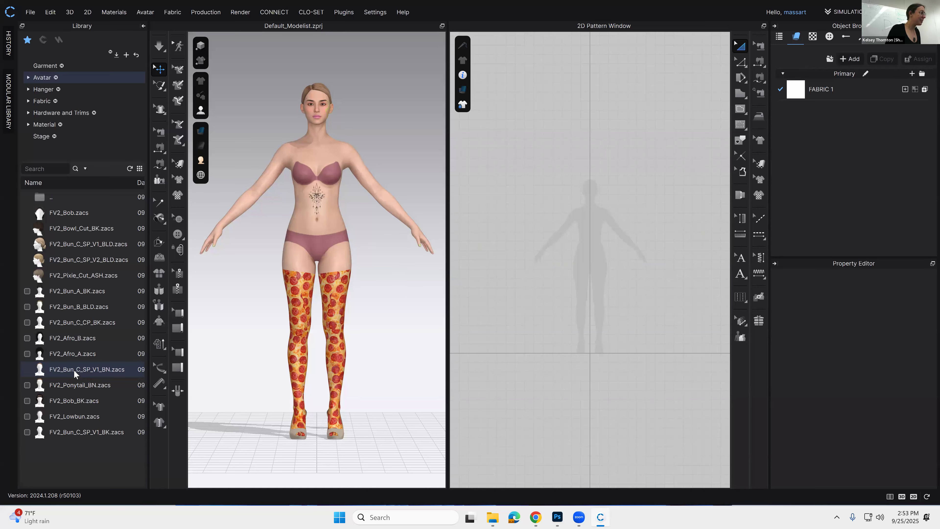
# Step: Select the avatar's bun hair and open its texture in Photoshop
pyautogui.moveTo(421, 131); pyautogui.dragTo(342, 119, button='right')
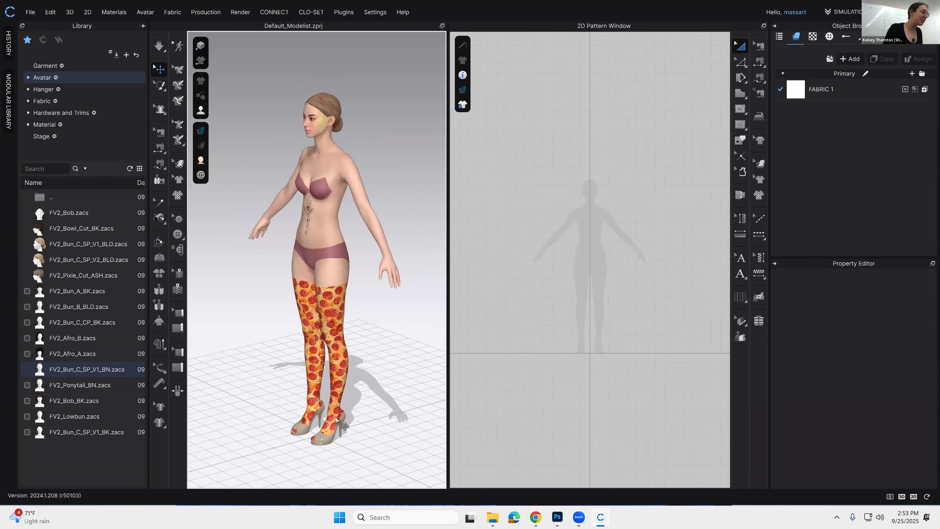
pyautogui.click(335, 111)
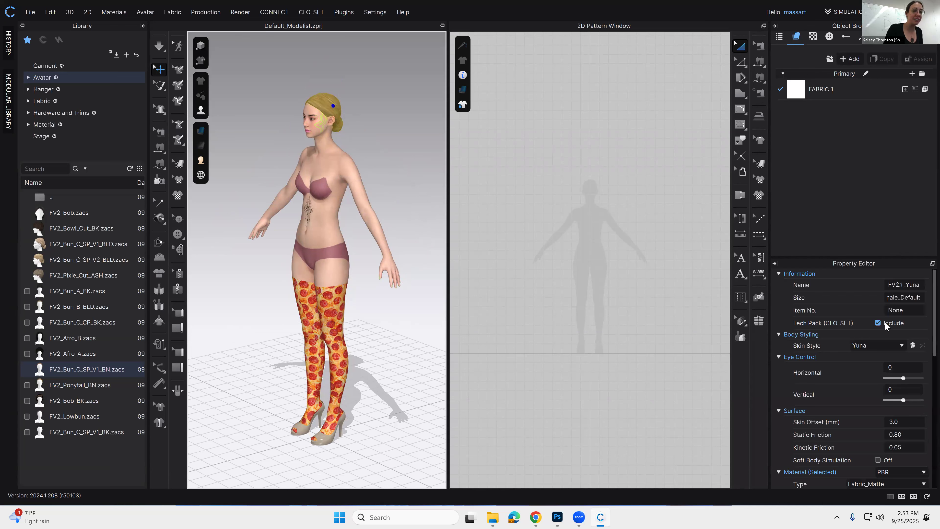
pyautogui.scroll(-3, 870, 407)
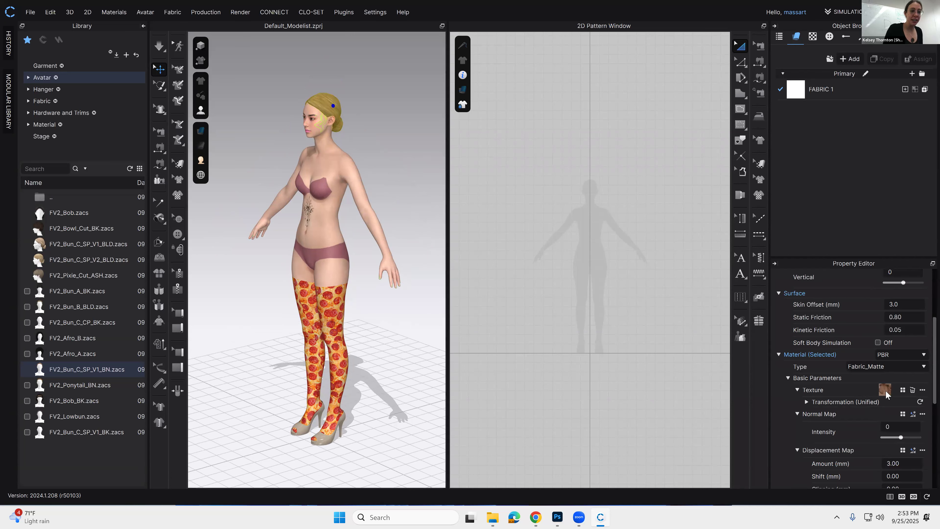
pyautogui.click(922, 389)
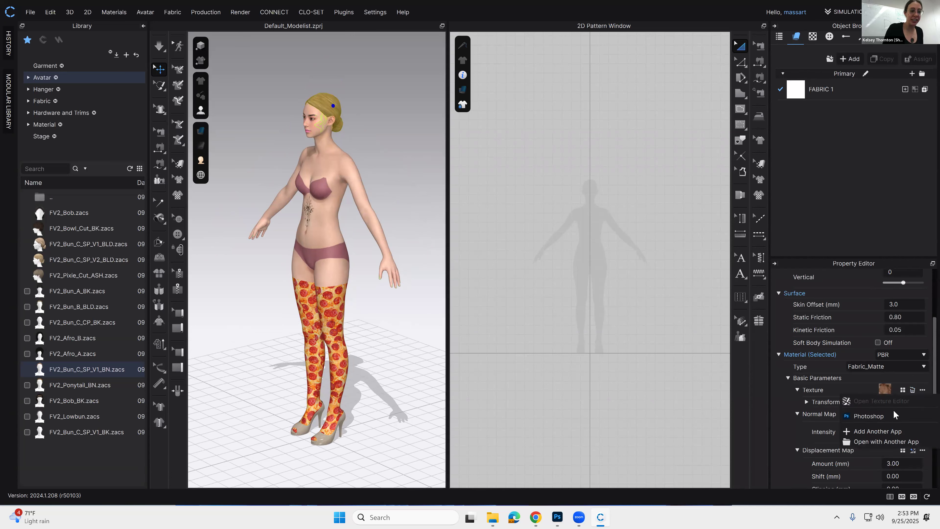
pyautogui.click(874, 418)
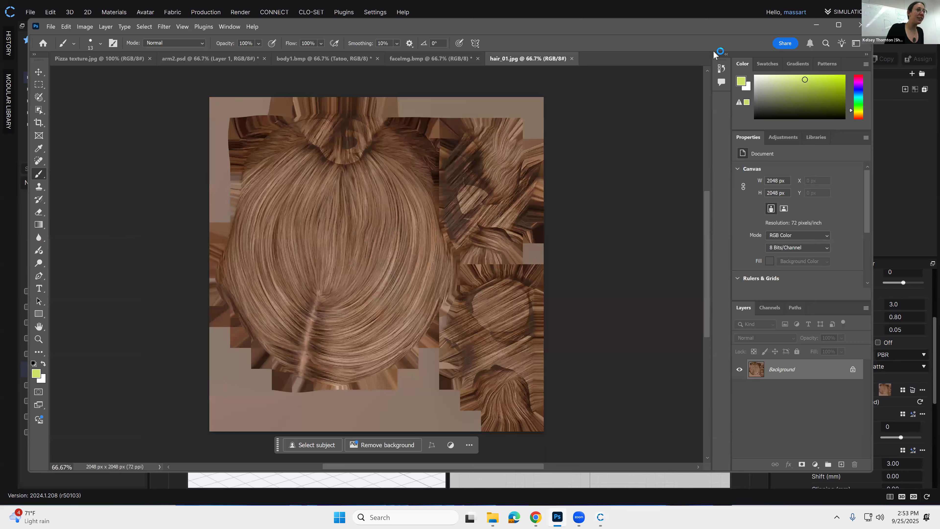
# Step: Switch back to CLO and set the bun hair's material colour to Blue 1
pyautogui.click(817, 26)
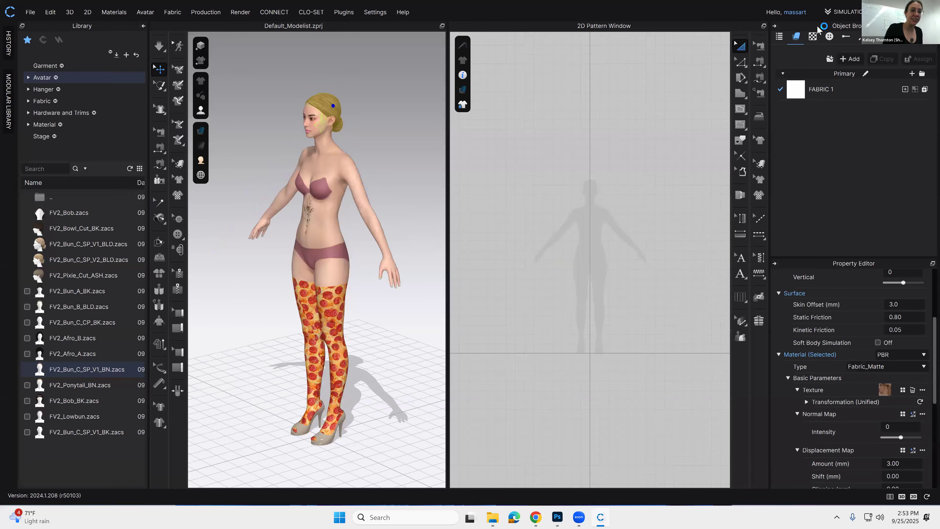
pyautogui.scroll(3, 845, 403)
pyautogui.scroll(-4, 848, 405)
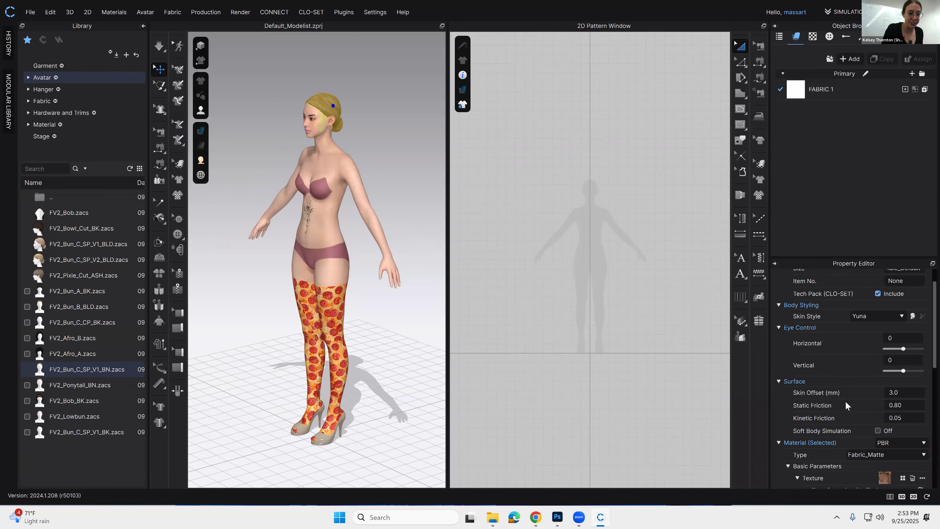
pyautogui.scroll(-4, 866, 430)
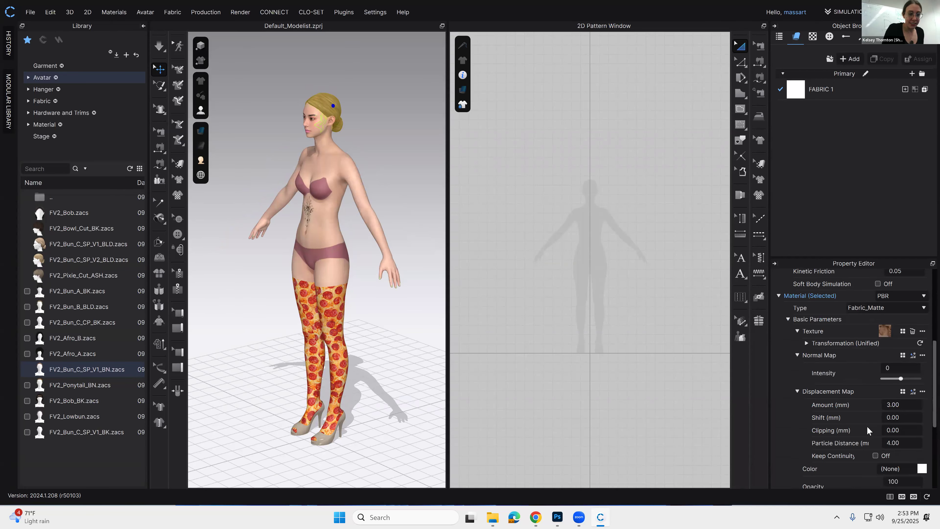
pyautogui.scroll(3, 843, 404)
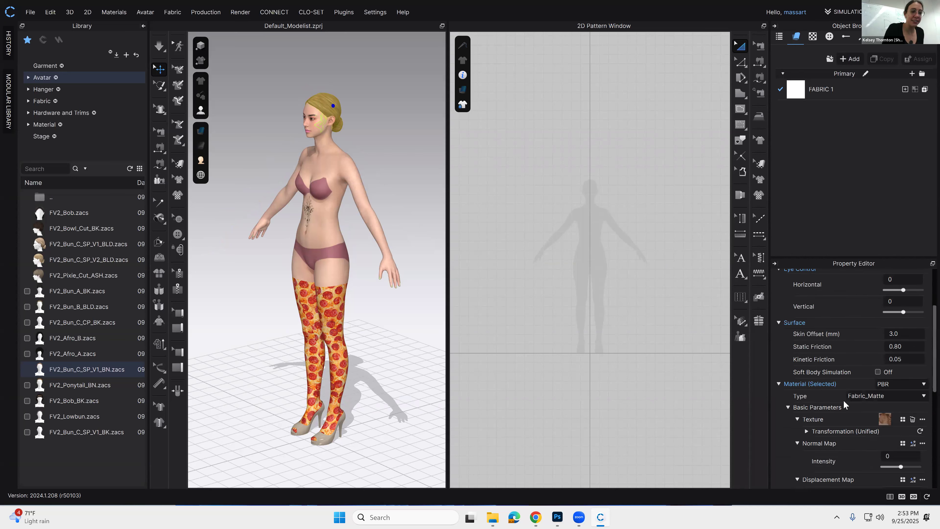
pyautogui.scroll(-2, 892, 412)
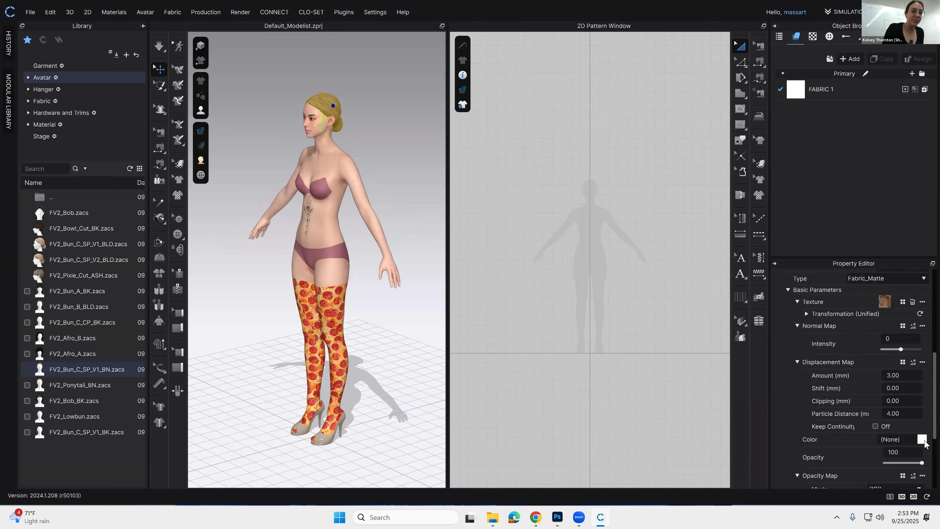
pyautogui.click(893, 441)
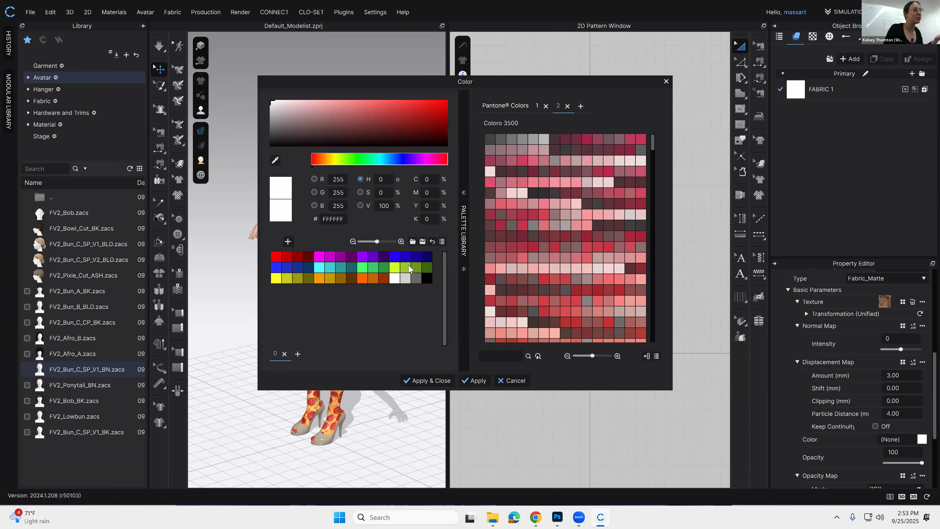
pyautogui.click(395, 256)
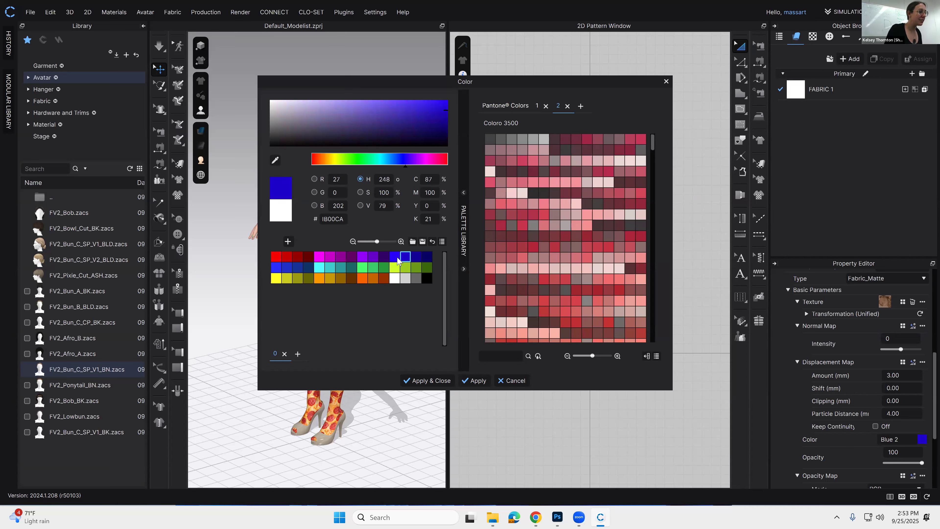
pyautogui.click(468, 380)
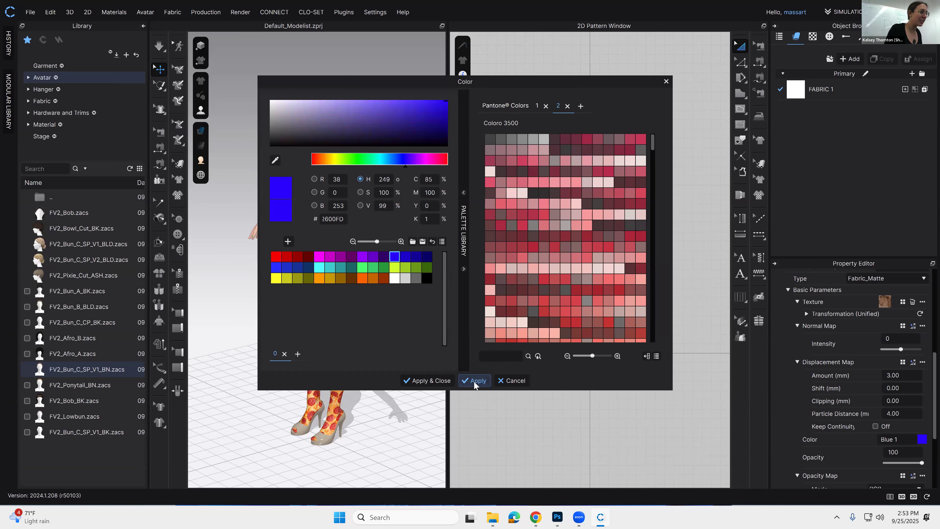
pyautogui.click(429, 381)
pyautogui.click(378, 147)
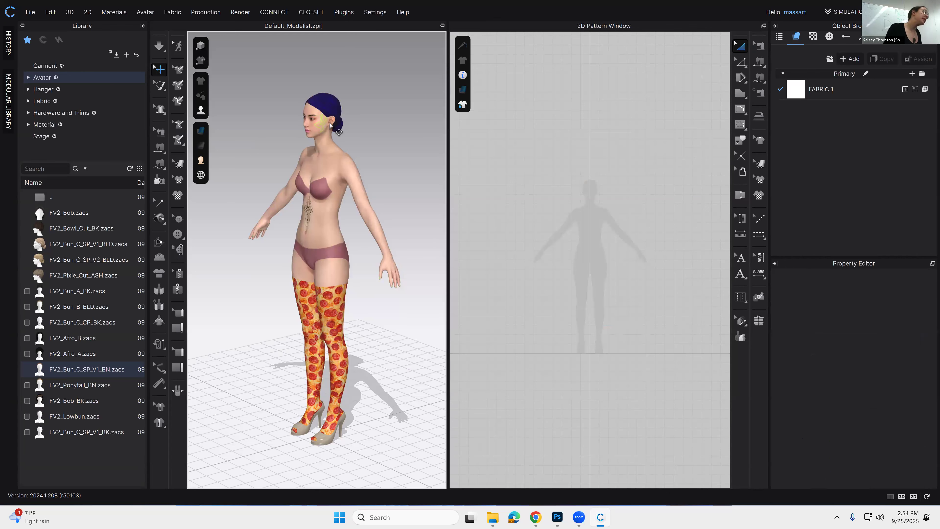
# Step: Set the upper of the avatar's left shoe to Magenta 2 after trying Blue 1
pyautogui.moveTo(319, 151); pyautogui.dragTo(318, 436, button='right')
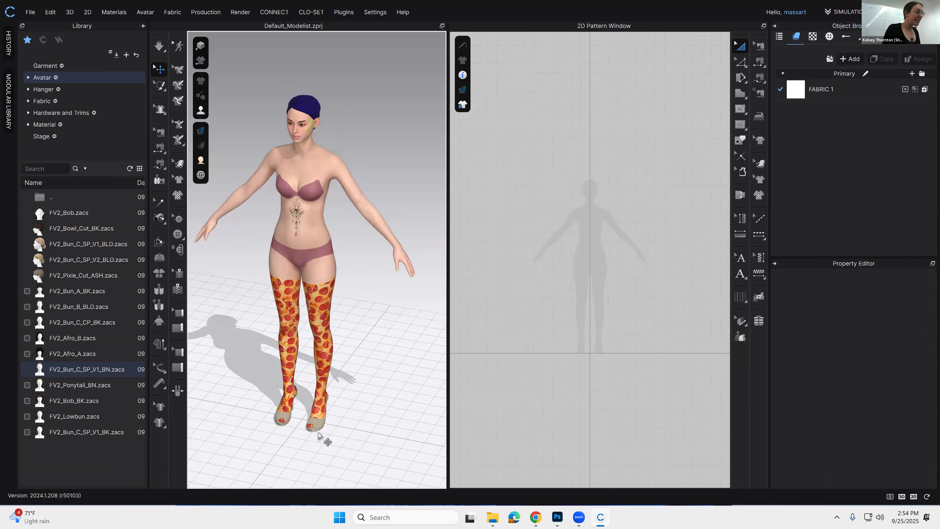
pyautogui.click(319, 424)
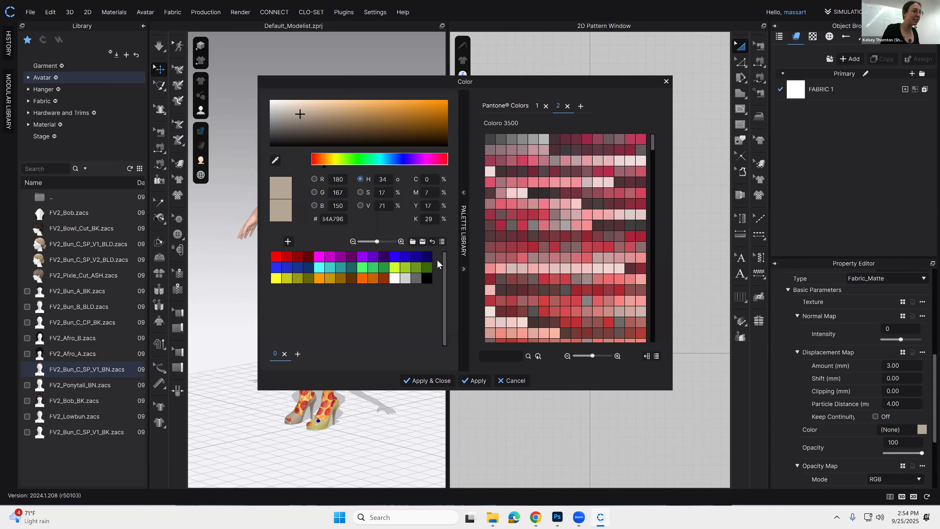
pyautogui.click(395, 257)
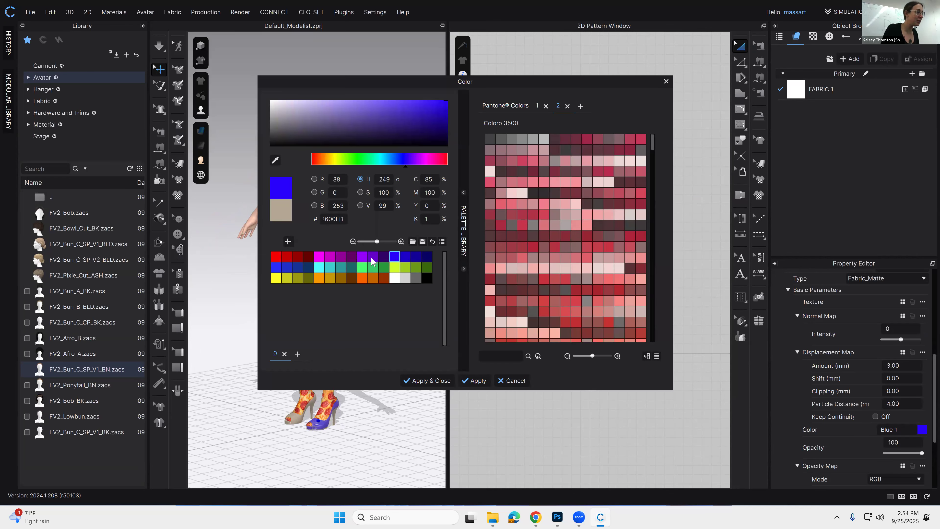
pyautogui.click(335, 259)
pyautogui.click(474, 381)
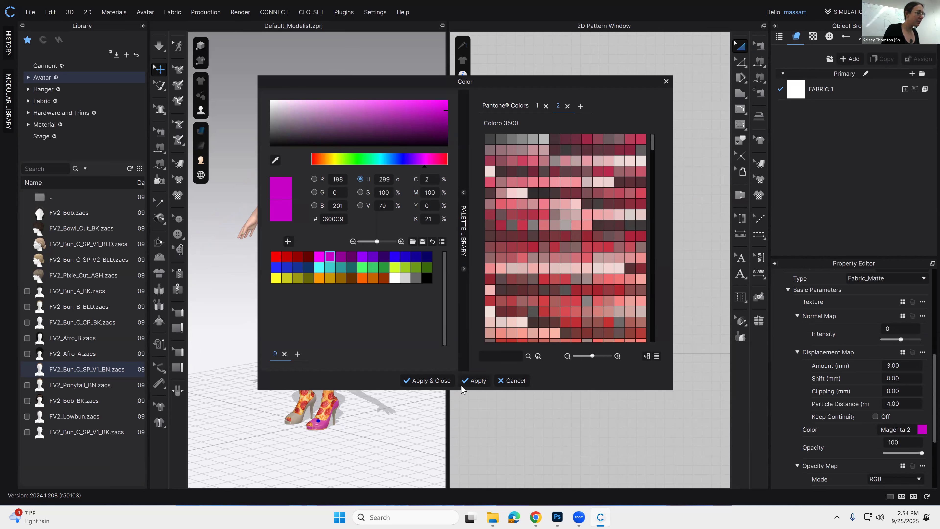
pyautogui.click(429, 381)
# Step: Select the uppers and heels of both shoes together and set their material colour to Violet 1
pyautogui.scroll(-3, 330, 385)
pyautogui.scroll(8, 334, 380)
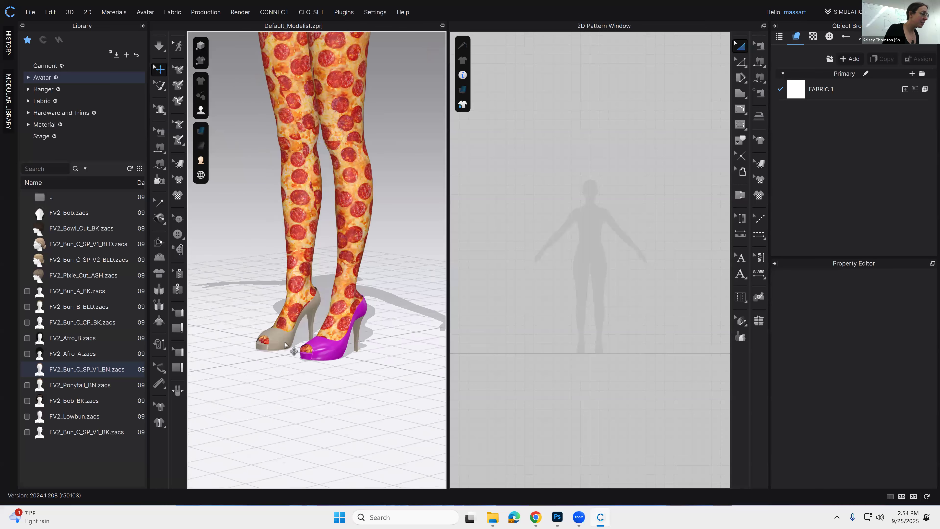
pyautogui.click(285, 343)
pyautogui.keyDown('shift'); pyautogui.click(311, 318); pyautogui.keyUp('shift')
pyautogui.keyDown('shift'); pyautogui.click(358, 327); pyautogui.keyUp('shift')
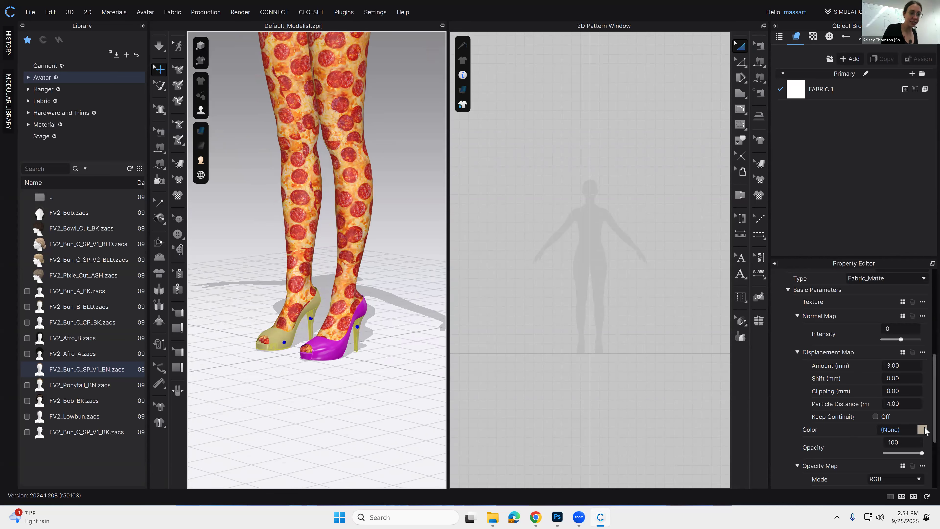
pyautogui.keyDown('shift'); pyautogui.click(336, 345); pyautogui.keyUp('shift')
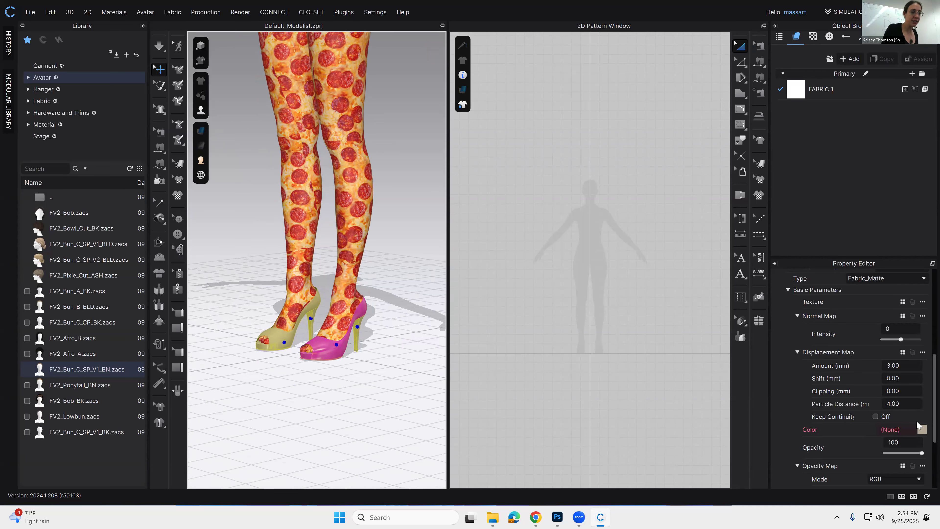
pyautogui.click(922, 429)
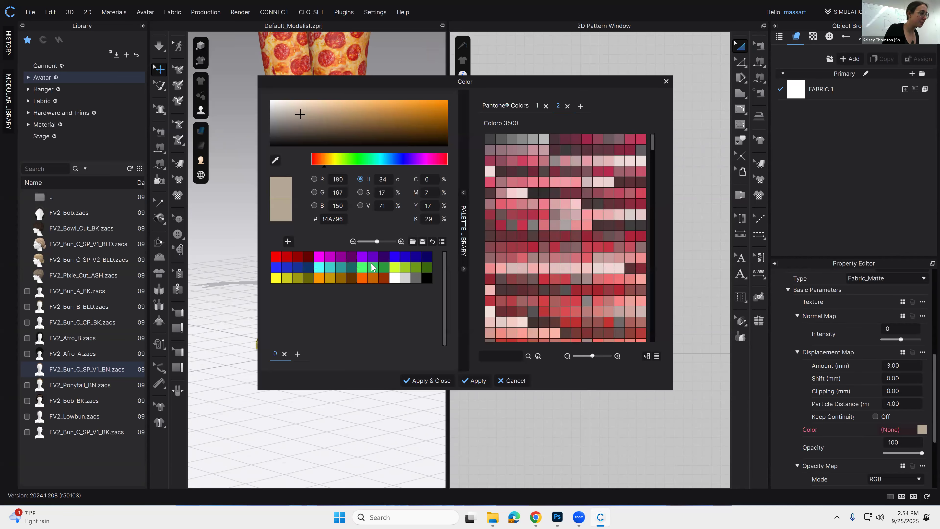
pyautogui.click(362, 259)
pyautogui.click(407, 380)
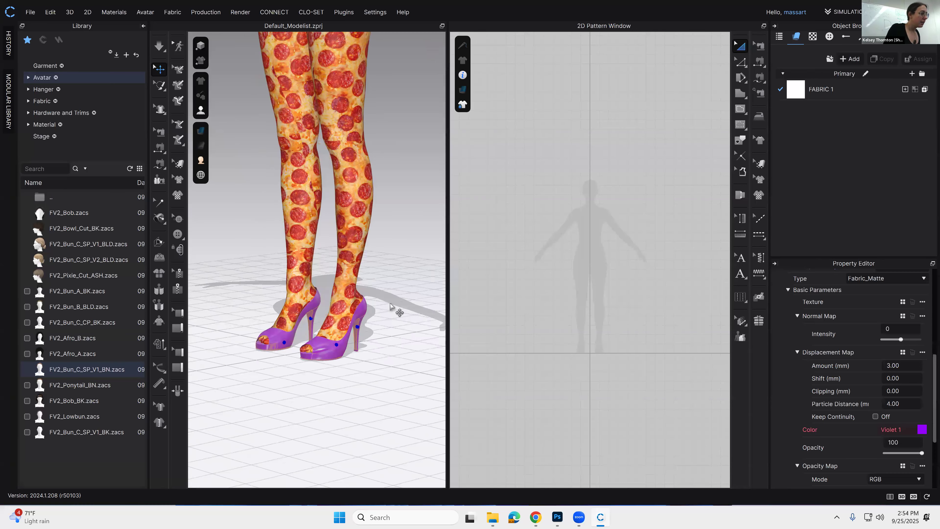
# Step: Try a dark red Coloro 3500 swatch as the material colour of the avatar's left eye
pyautogui.scroll(-4, 411, 307)
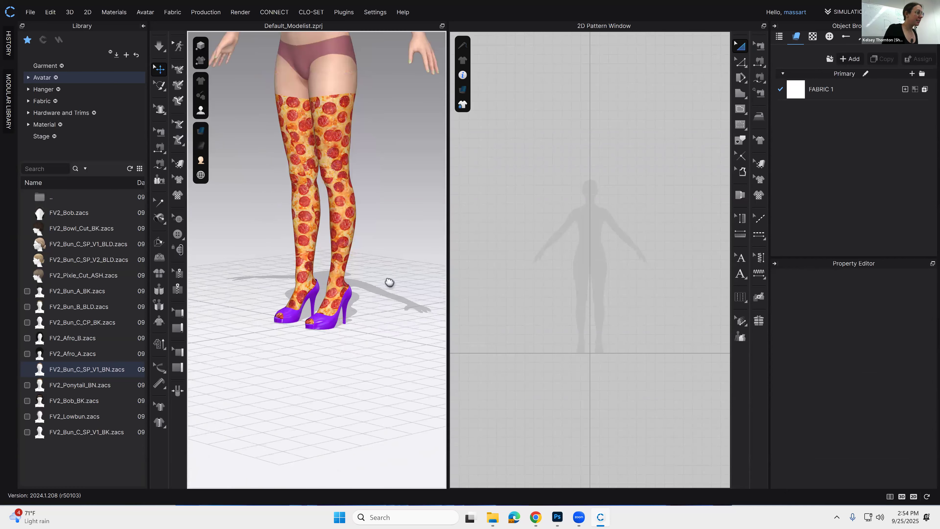
pyautogui.scroll(-2, 323, 313)
pyautogui.scroll(3, 361, 333)
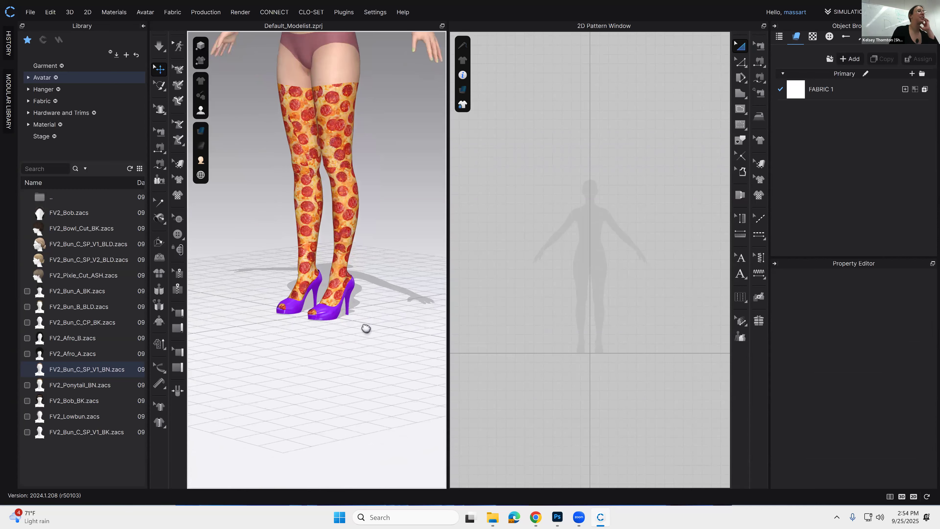
pyautogui.scroll(-5, 361, 335)
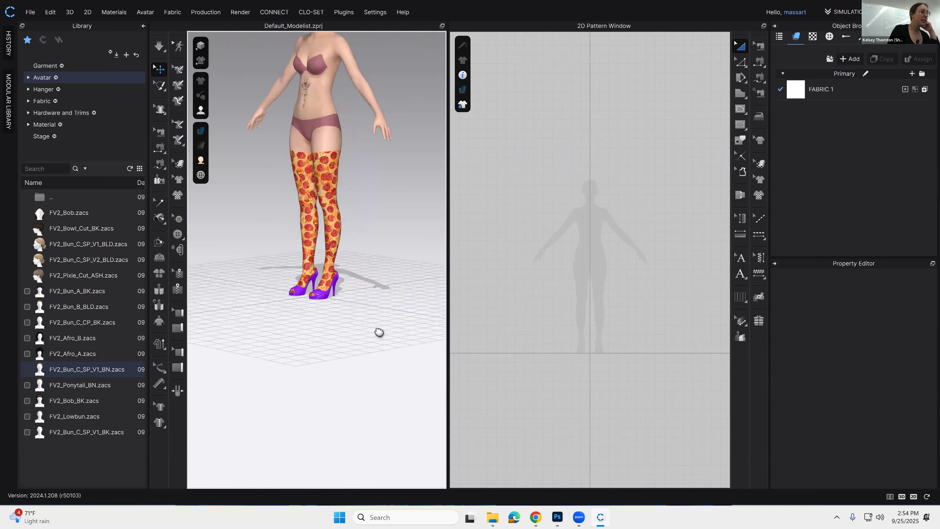
pyautogui.moveTo(365, 335)
pyautogui.mouseDown(button='right')
pyautogui.moveTo(386, 340)
pyautogui.moveTo(379, 336)
pyautogui.mouseUp(button='right')
pyautogui.scroll(6, 311, 355)
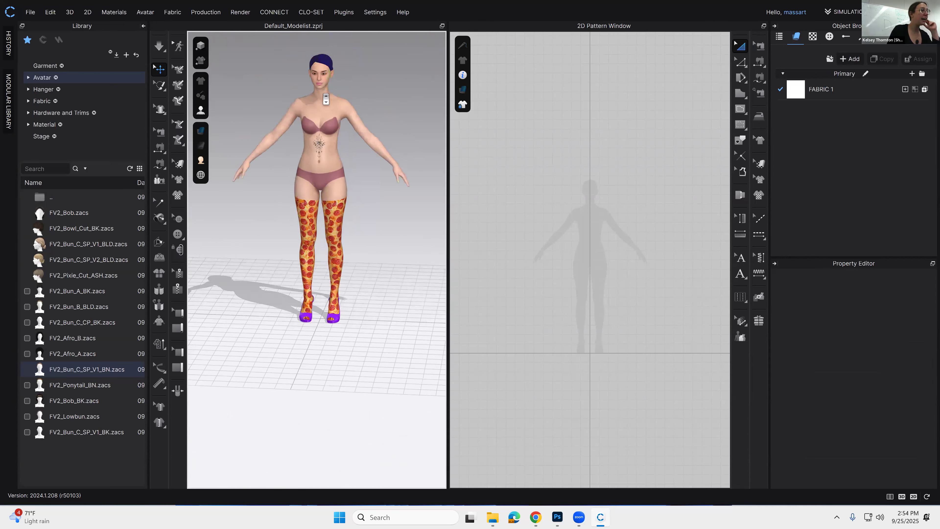
pyautogui.scroll(8, 342, 145)
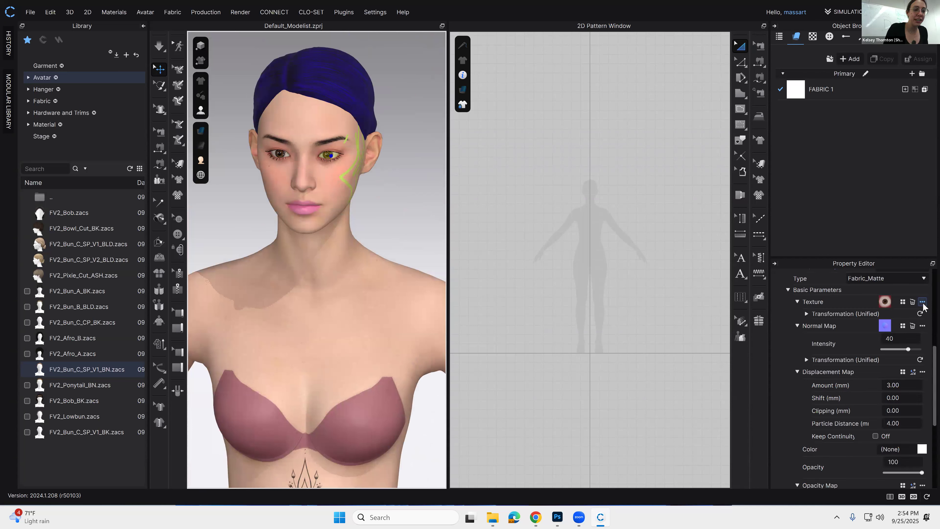
pyautogui.click(921, 450)
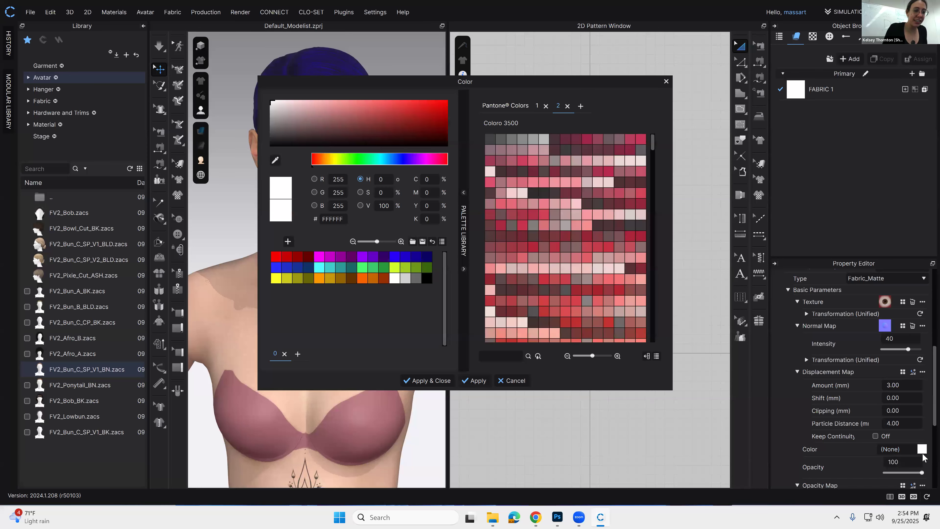
pyautogui.click(523, 232)
pyautogui.moveTo(444, 80); pyautogui.dragTo(451, 79)
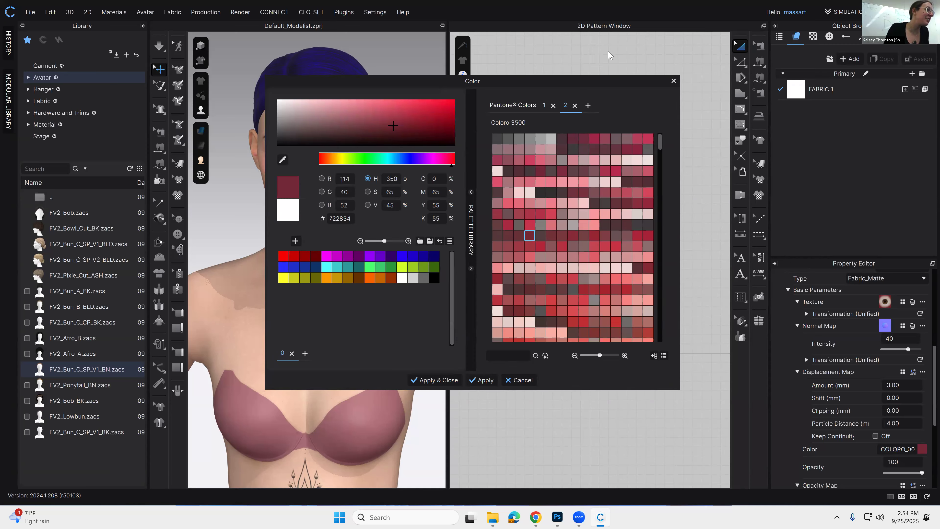
pyautogui.moveTo(610, 56); pyautogui.dragTo(601, 50)
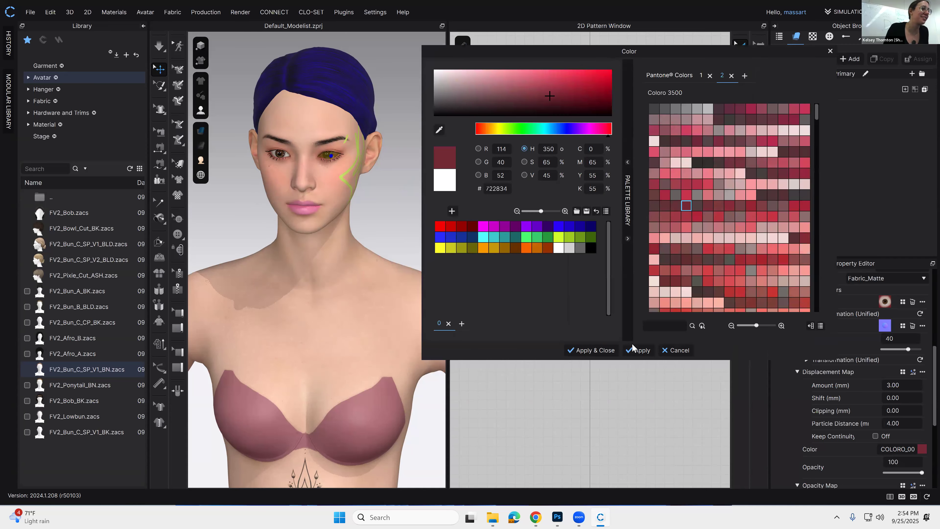
pyautogui.click(672, 350)
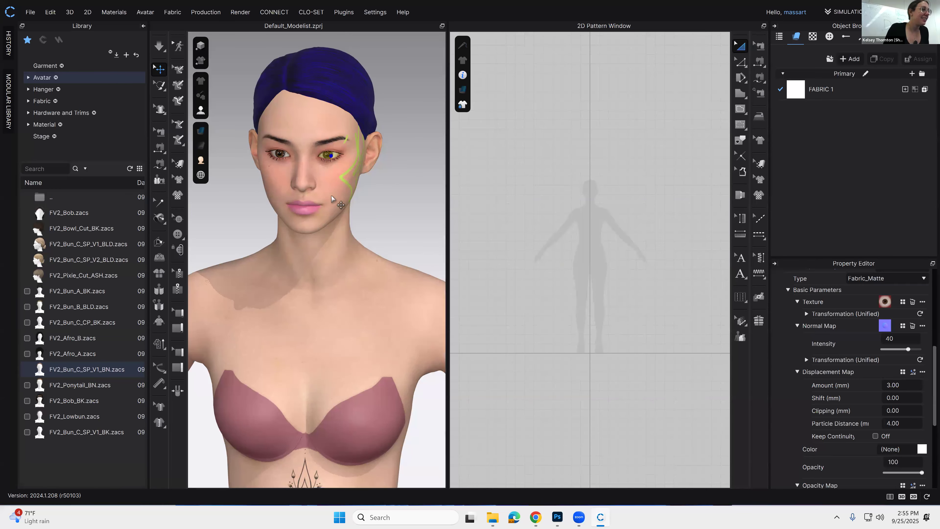
# Step: Select the avatar's face and look through its properties, including Eye Control, for a way to recolour the eyes
pyautogui.click(332, 196)
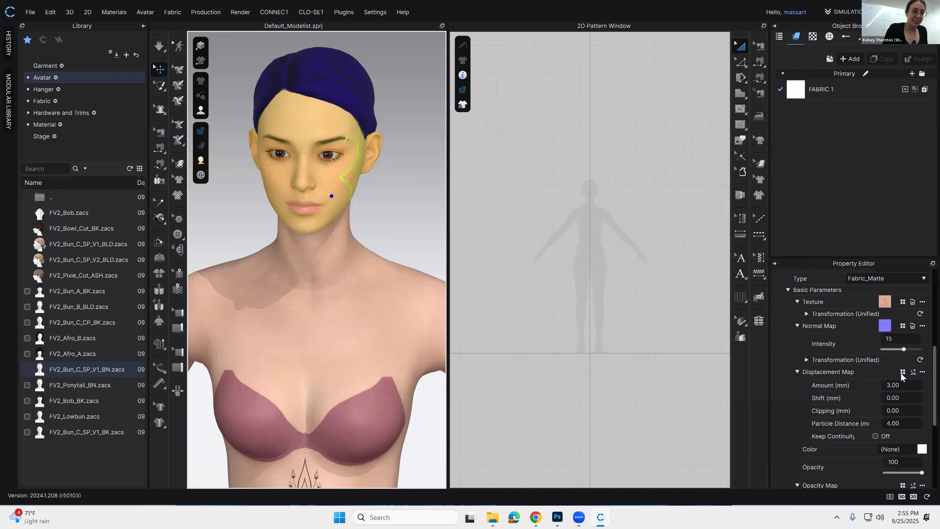
pyautogui.scroll(4, 901, 372)
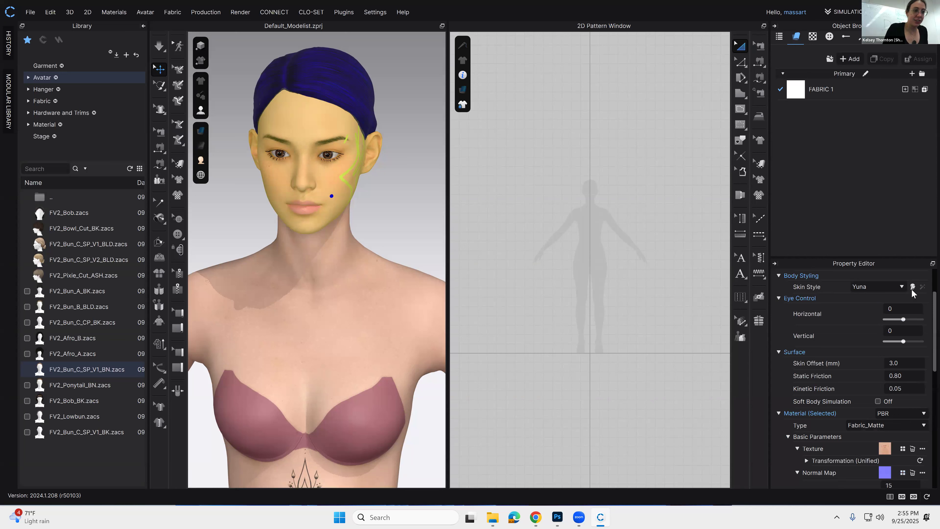
pyautogui.scroll(-6, 914, 371)
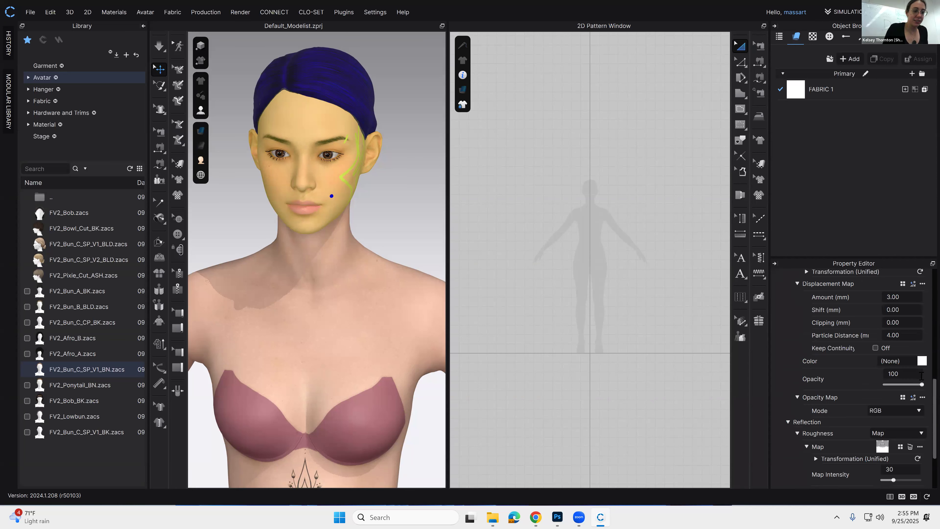
pyautogui.scroll(-1, 865, 390)
pyautogui.scroll(8, 866, 391)
pyautogui.scroll(-6, 866, 392)
pyautogui.scroll(-3, 865, 390)
pyautogui.scroll(7, 865, 389)
pyautogui.scroll(8, 865, 389)
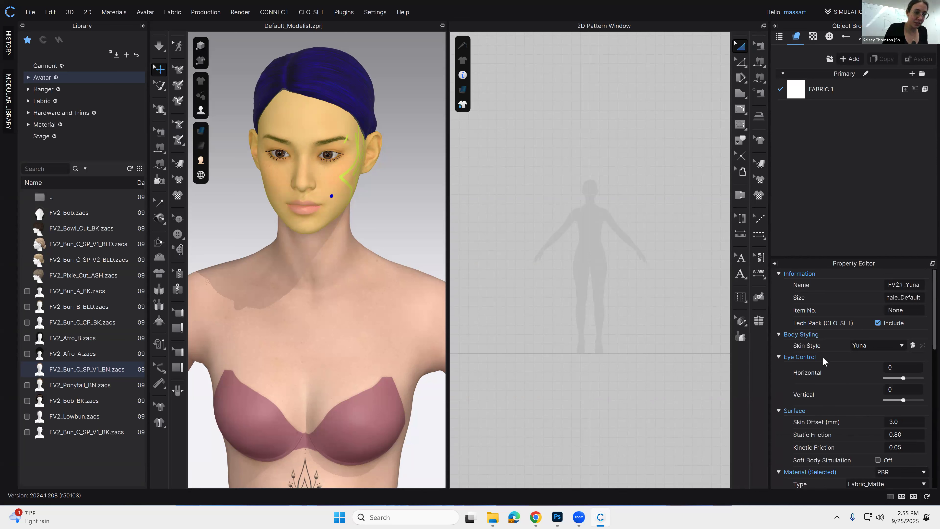
pyautogui.click(779, 356)
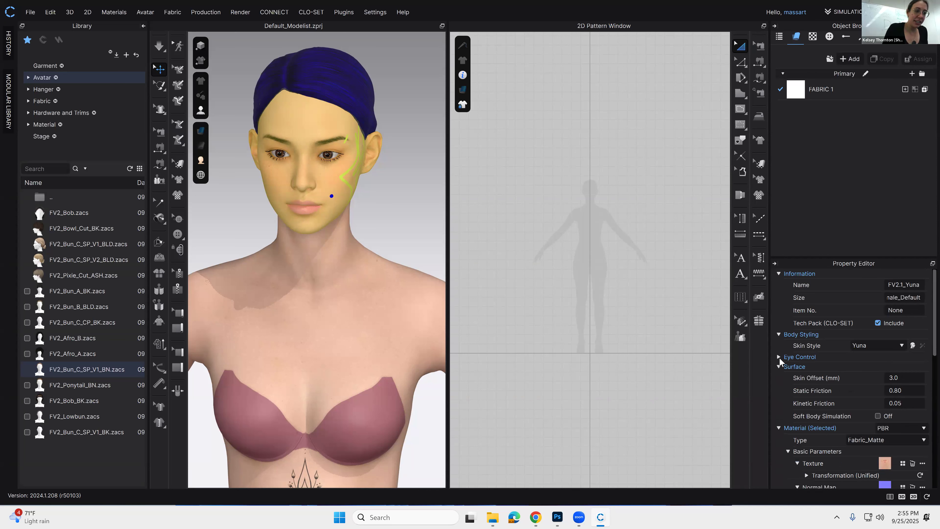
pyautogui.click(778, 356)
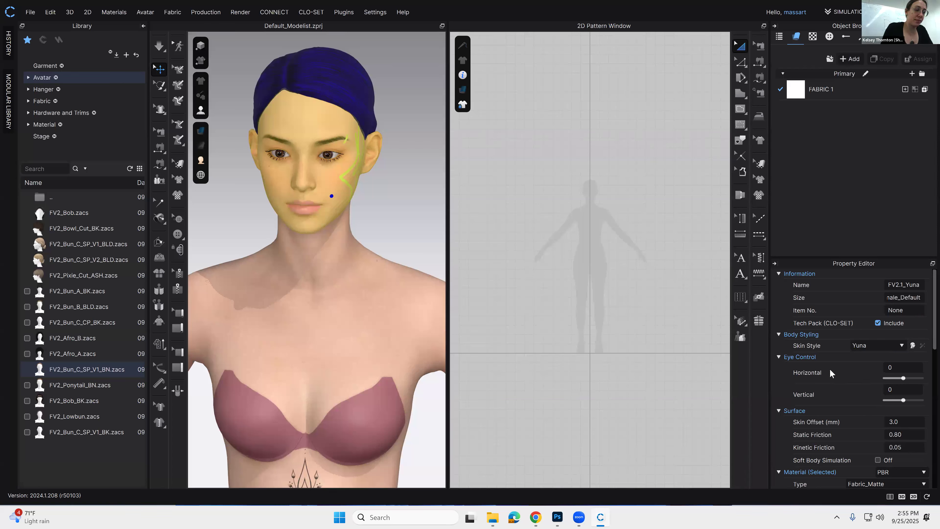
# Step: Set the eyes' custom colour to orange F66200 in the avatar's Style Configurator, after trying a preset and a red Coloro 3500 swatch
pyautogui.click(912, 345)
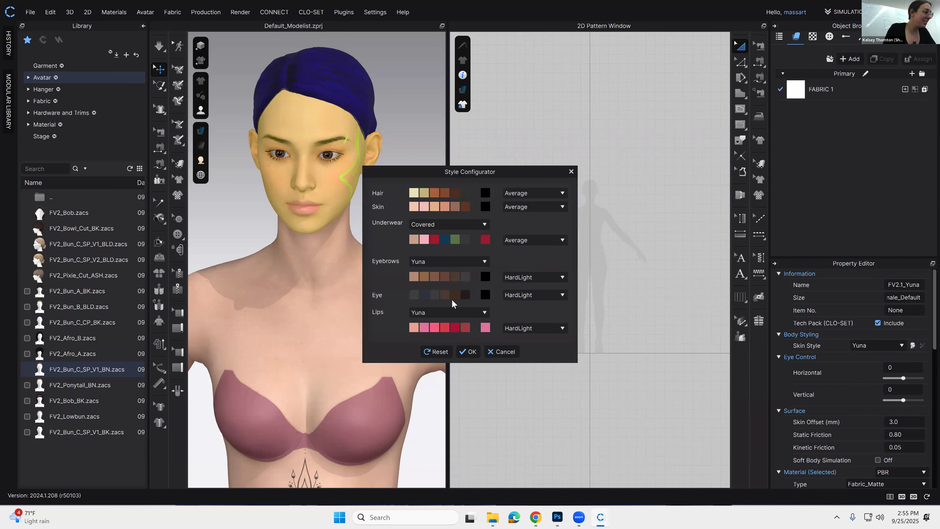
pyautogui.click(415, 295)
pyautogui.click(487, 295)
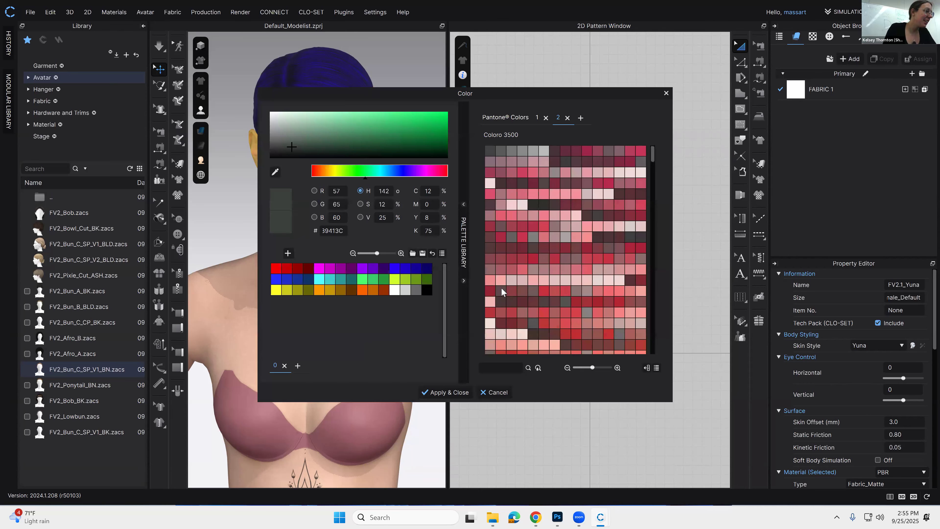
pyautogui.click(543, 313)
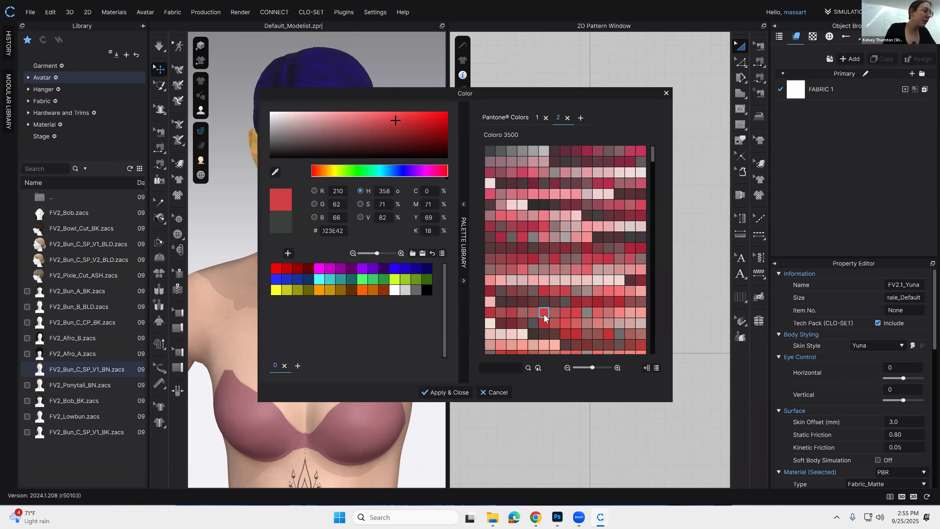
pyautogui.click(666, 93)
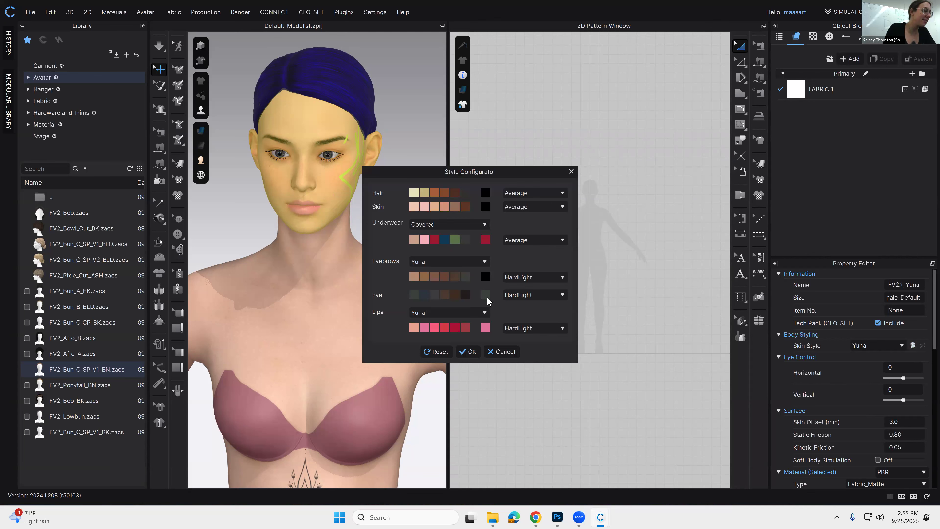
pyautogui.click(486, 295)
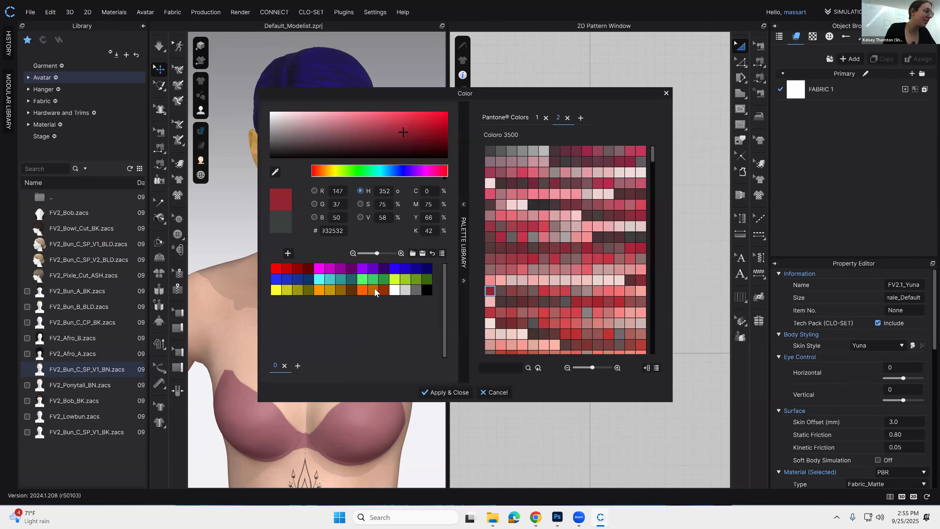
pyautogui.click(362, 291)
pyautogui.click(458, 393)
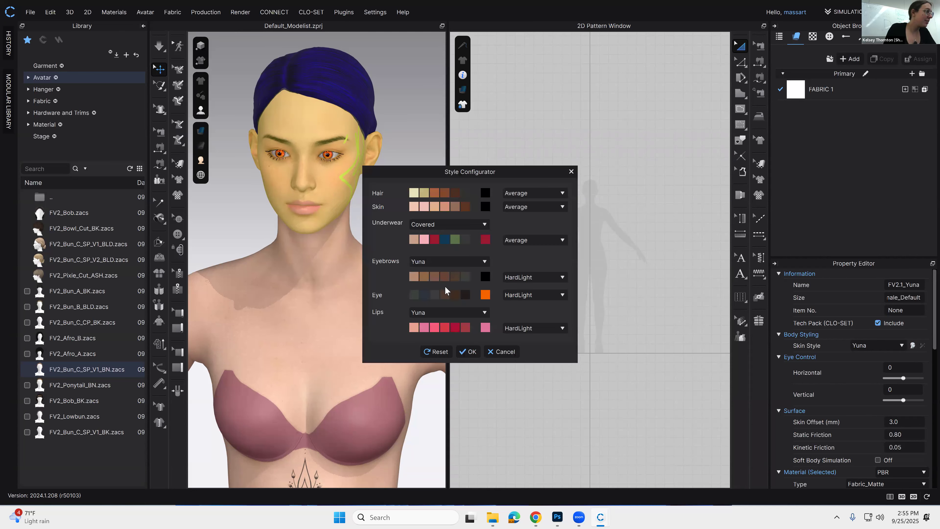
pyautogui.moveTo(500, 173); pyautogui.dragTo(549, 139)
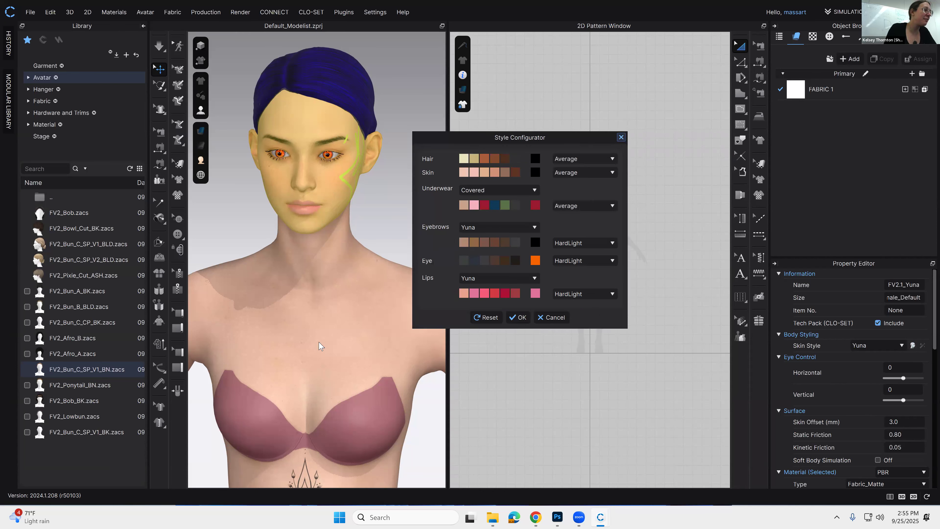
pyautogui.click(370, 263)
pyautogui.click(401, 214)
# Step: Select the avatar's left eye and reapply orange F66200 as the eye colour in the Style Configurator
pyautogui.click(330, 157)
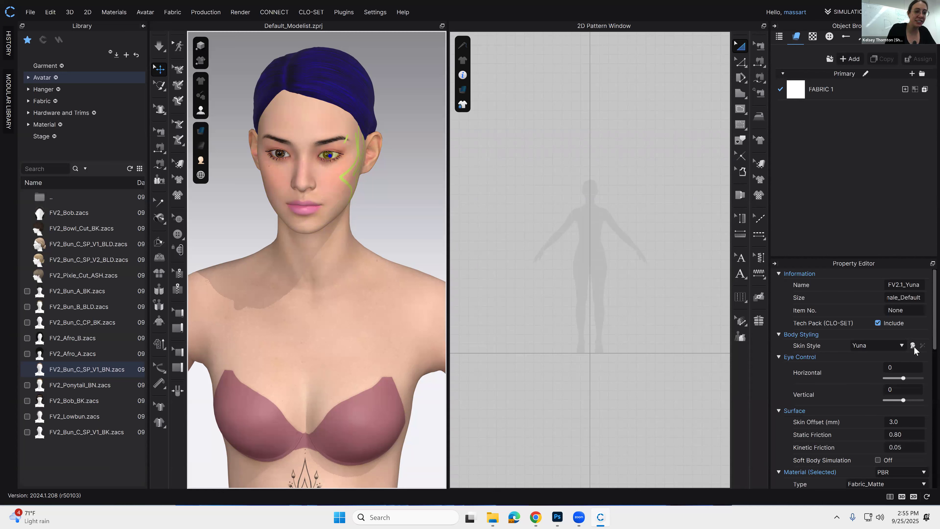
pyautogui.click(913, 345)
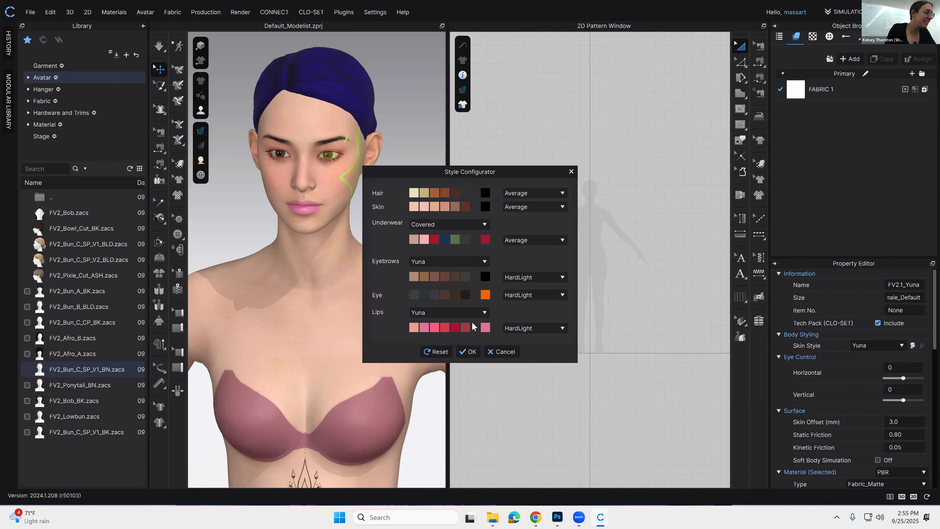
pyautogui.click(484, 295)
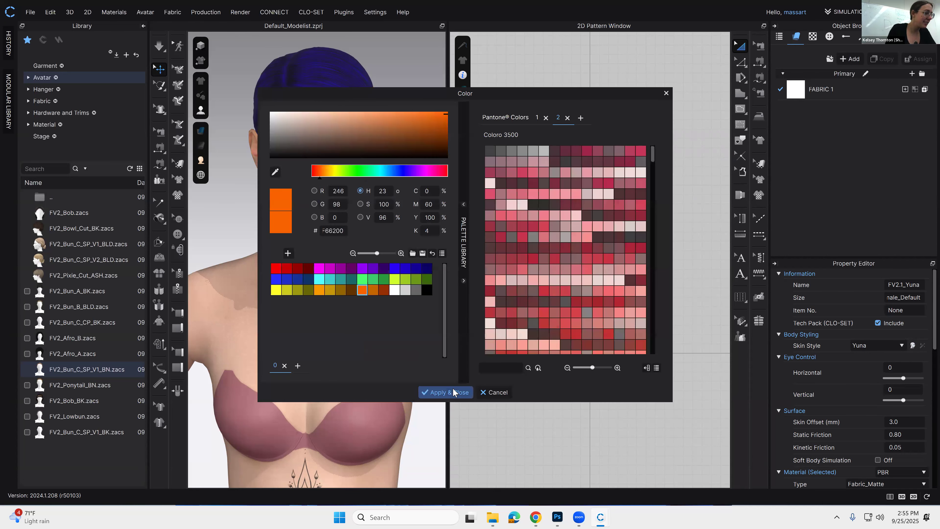
pyautogui.click(453, 389)
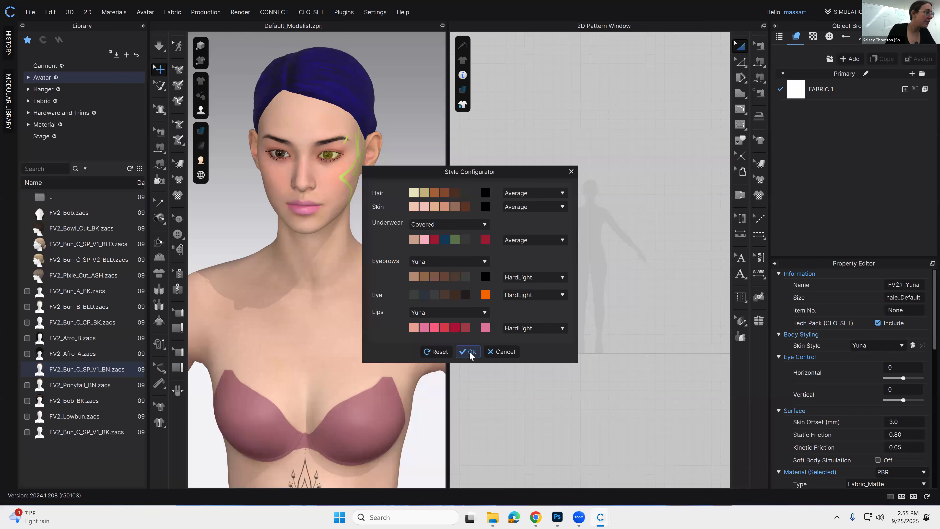
pyautogui.click(470, 352)
pyautogui.click(504, 258)
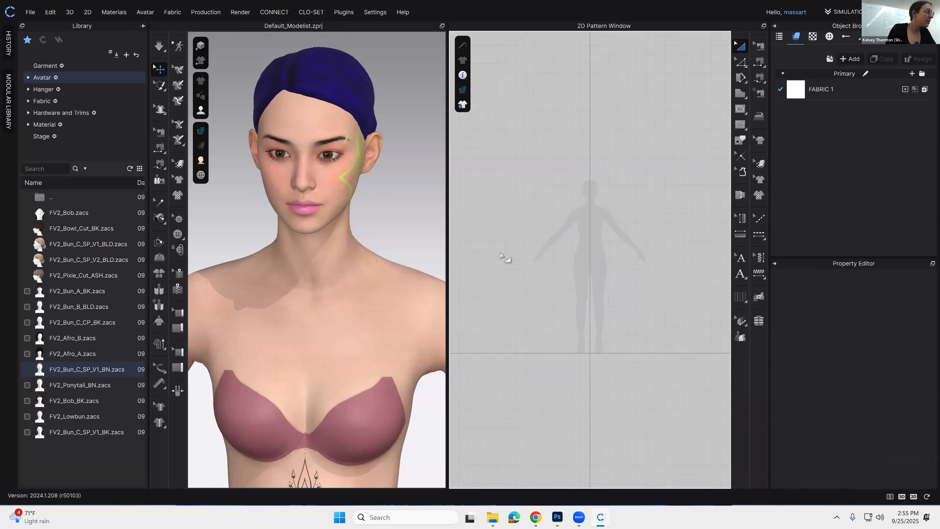
# Step: Select the avatar's face and set the blend mode of the orange eye colour to Multiply in the Style Configurator
pyautogui.click(334, 173)
pyautogui.click(912, 345)
pyautogui.click(485, 295)
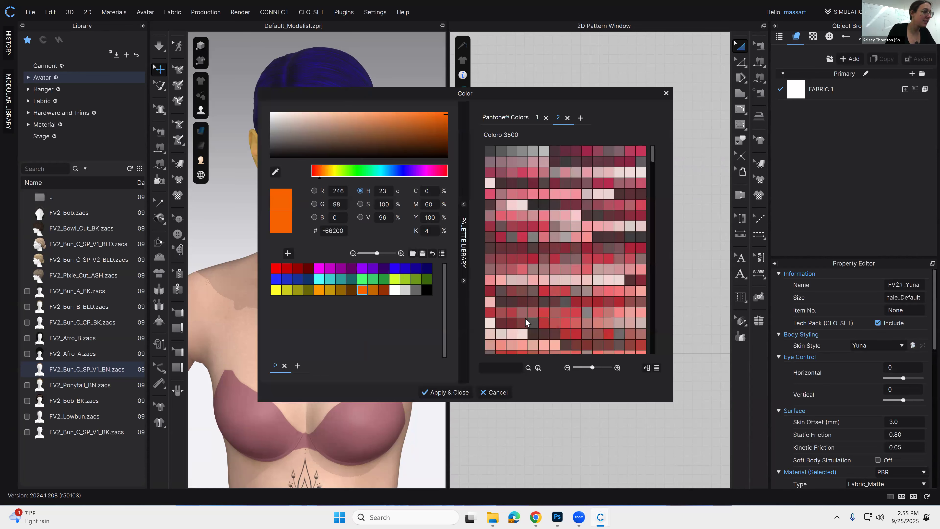
pyautogui.click(461, 391)
pyautogui.click(531, 296)
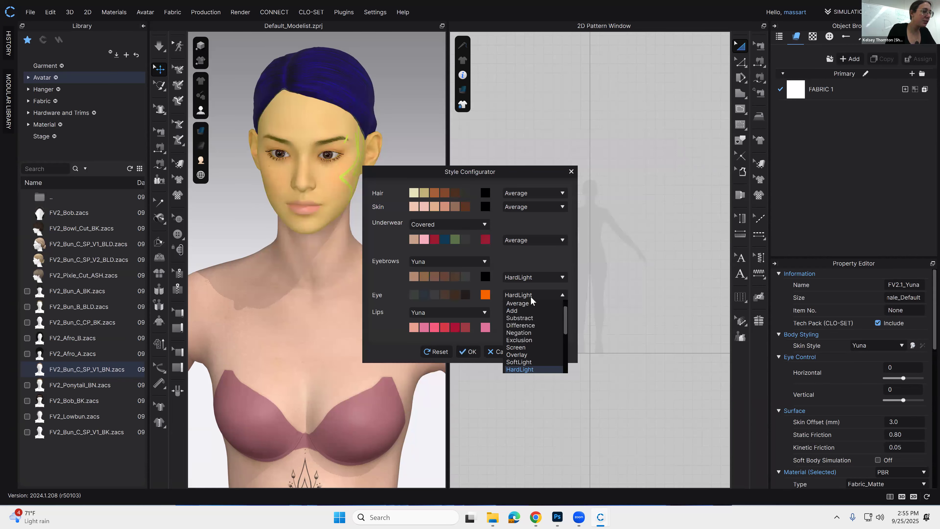
pyautogui.scroll(3, 532, 303)
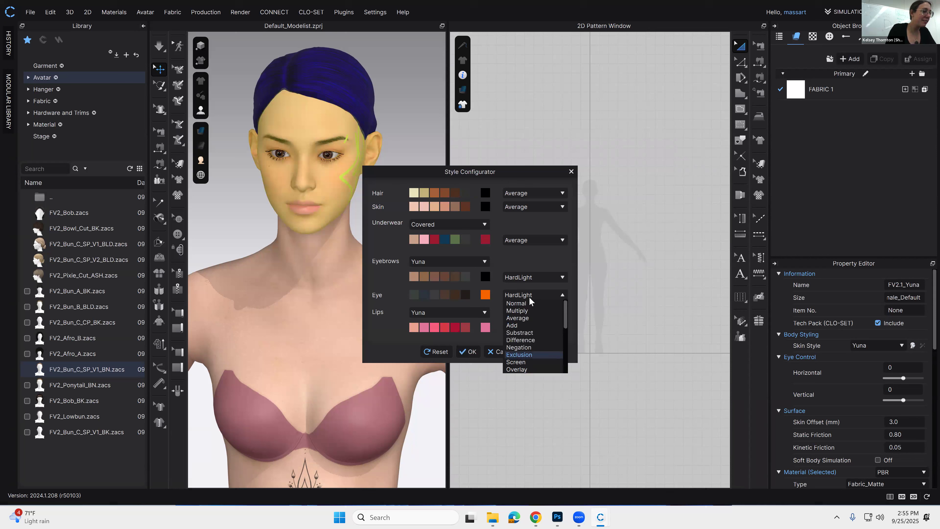
pyautogui.click(528, 311)
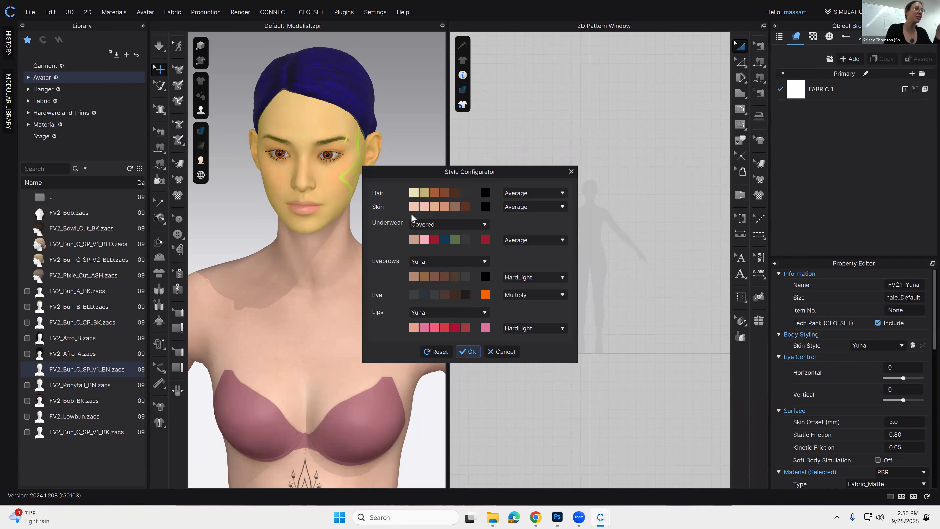
pyautogui.click(470, 352)
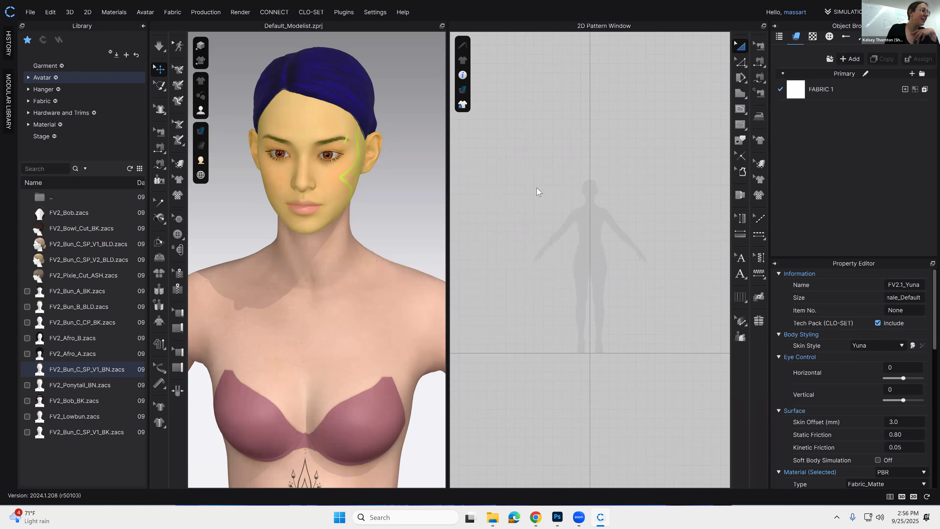
# Step: Examine the recoloured eyes and face paint up close, plus the whole avatar down to the pizza legs and shoes
pyautogui.click(393, 192)
pyautogui.scroll(2, 401, 257)
pyautogui.scroll(4, 377, 200)
pyautogui.moveTo(356, 133); pyautogui.dragTo(347, 266, button='middle')
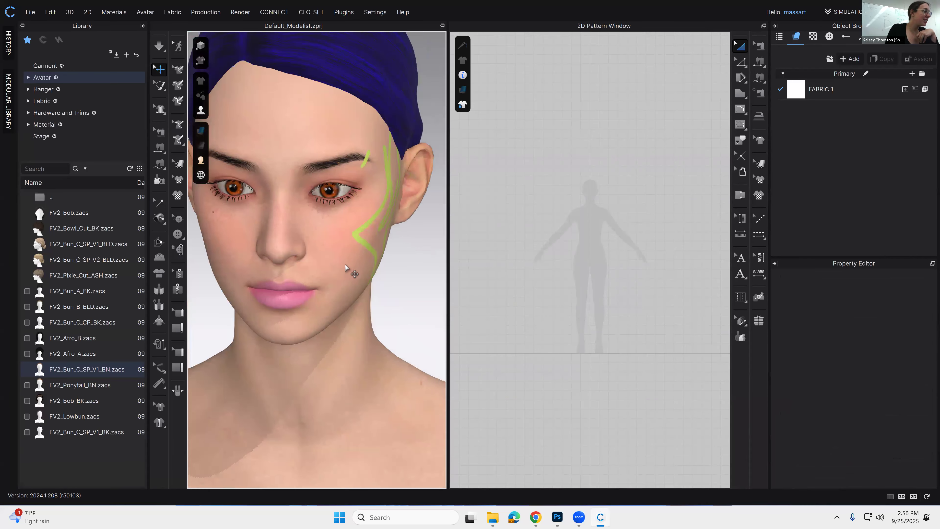
pyautogui.scroll(-2, 386, 273)
pyautogui.scroll(-2, 397, 283)
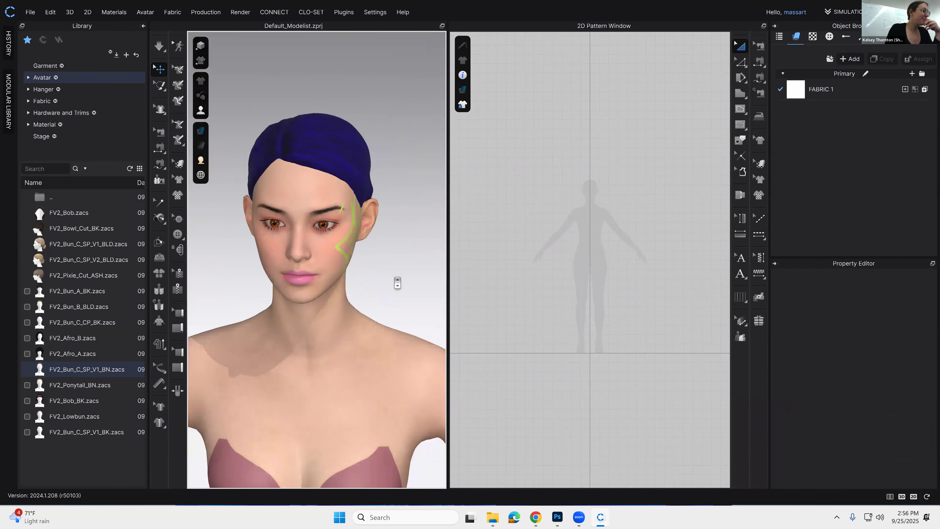
pyautogui.scroll(-3, 401, 334)
pyautogui.moveTo(392, 266); pyautogui.dragTo(391, 200, button='middle')
pyautogui.scroll(-2, 380, 296)
pyautogui.scroll(-2, 384, 355)
pyautogui.scroll(-2, 388, 307)
pyautogui.scroll(-1, 388, 281)
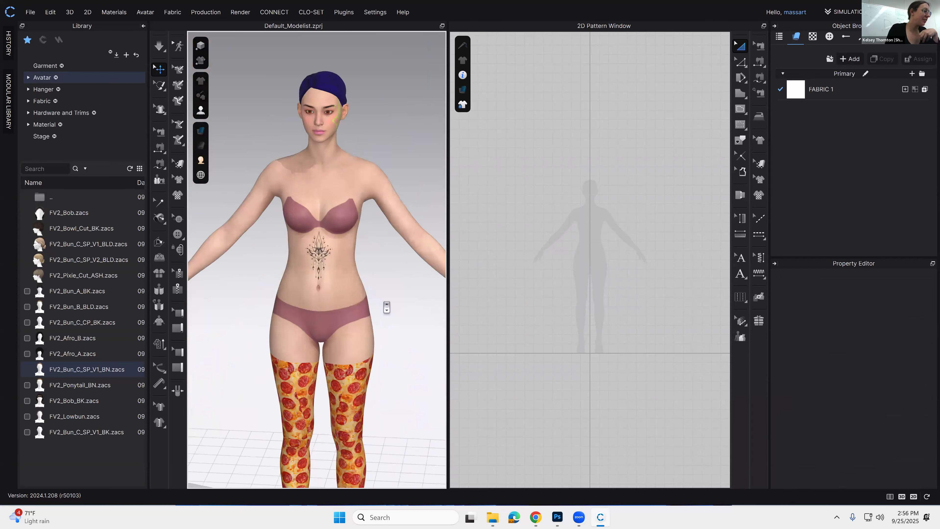
pyautogui.scroll(-2, 386, 306)
pyautogui.scroll(-3, 402, 311)
pyautogui.moveTo(369, 310)
pyautogui.mouseDown(button='right')
pyautogui.moveTo(413, 307)
pyautogui.moveTo(364, 307)
pyautogui.mouseUp(button='right')
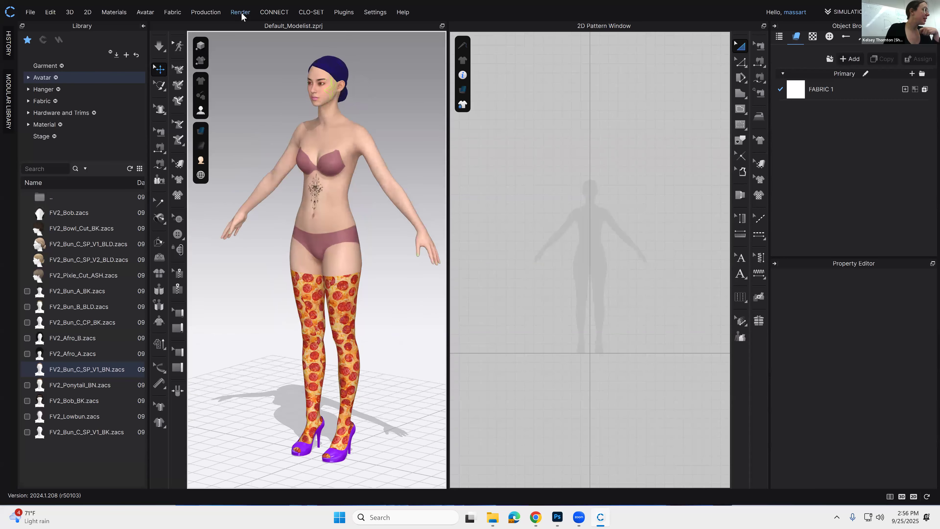
# Step: Start an interactive render of the avatar and frame it as a three-quarter close-up of the painted side of the face
pyautogui.click(242, 13)
pyautogui.click(246, 26)
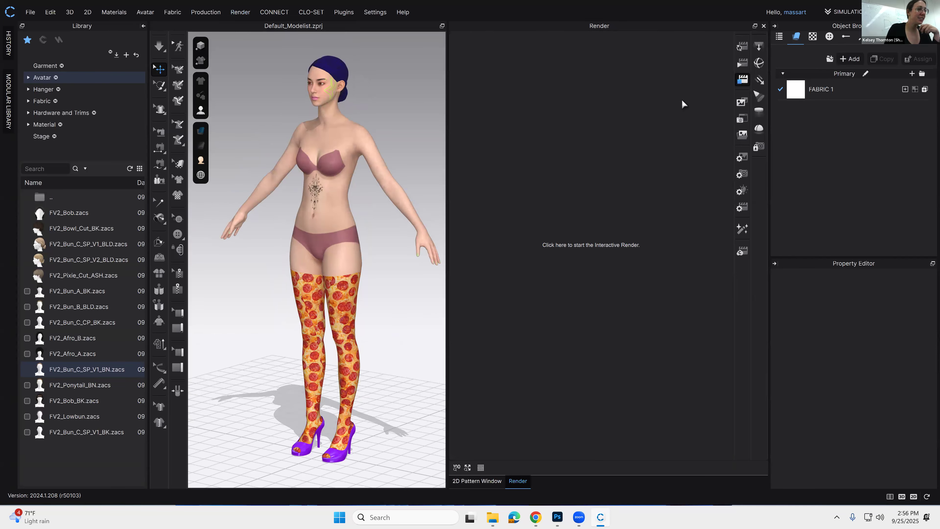
pyautogui.click(743, 46)
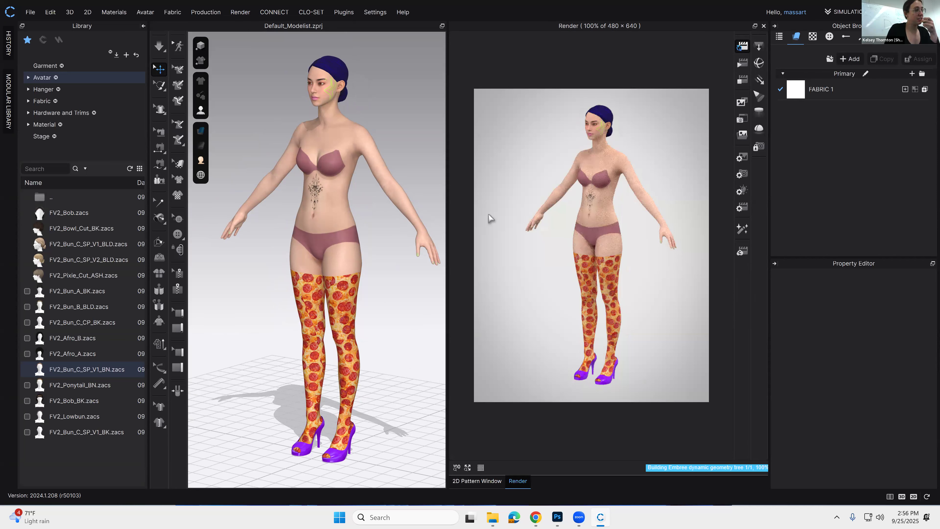
pyautogui.scroll(6, 325, 285)
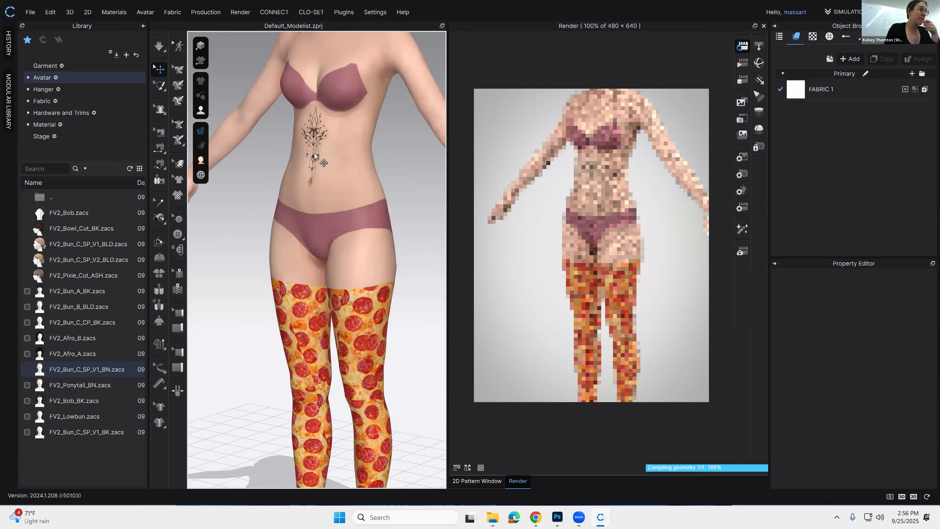
pyautogui.scroll(5, 384, 200)
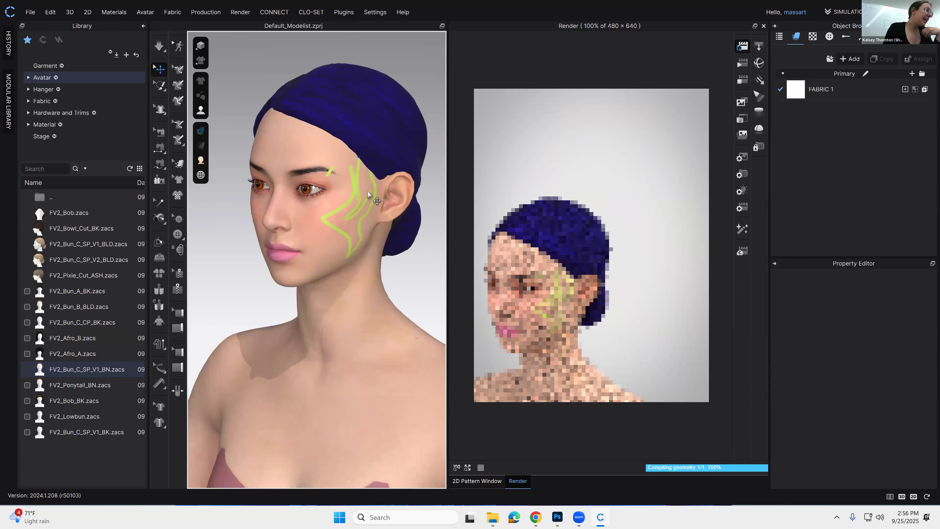
pyautogui.scroll(2, 366, 217)
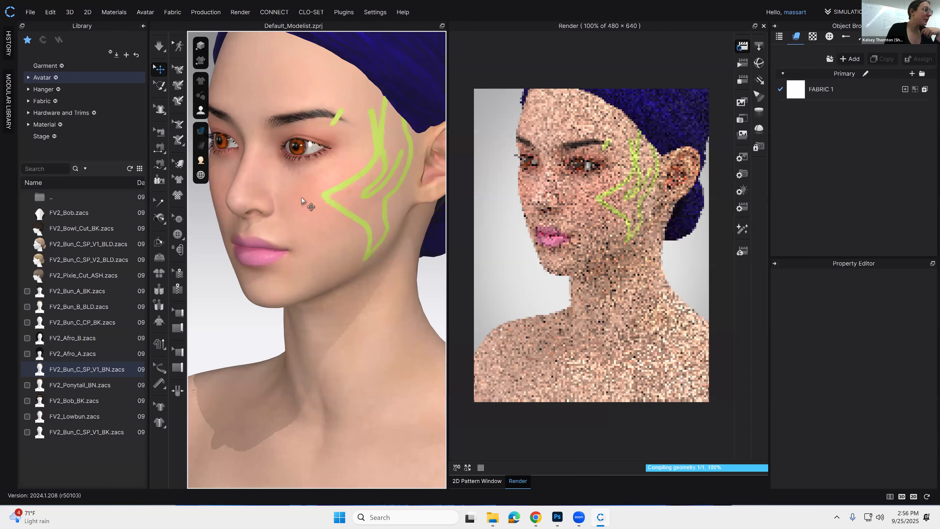
pyautogui.scroll(2, 346, 224)
pyautogui.moveTo(346, 225); pyautogui.dragTo(462, 241, button='right')
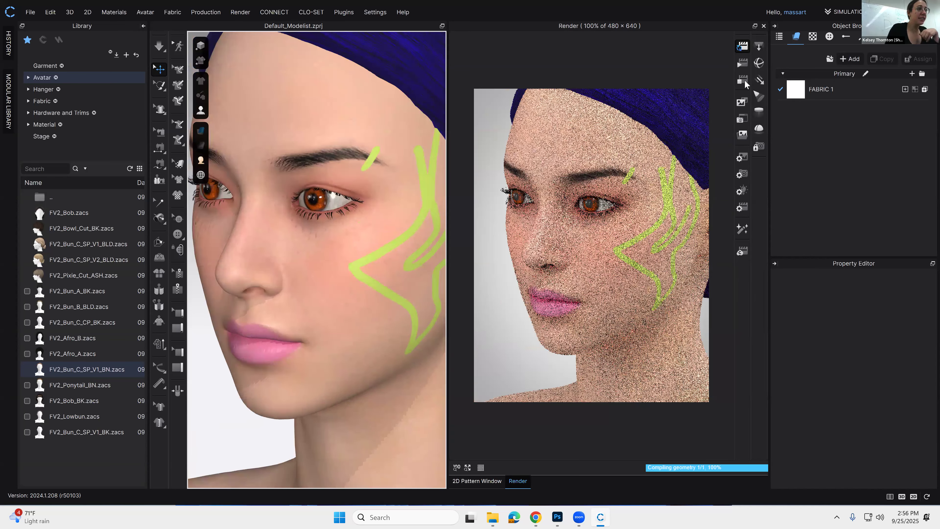
# Step: Set the render image size to 1920 × 1080 in portrait orientation
pyautogui.click(744, 157)
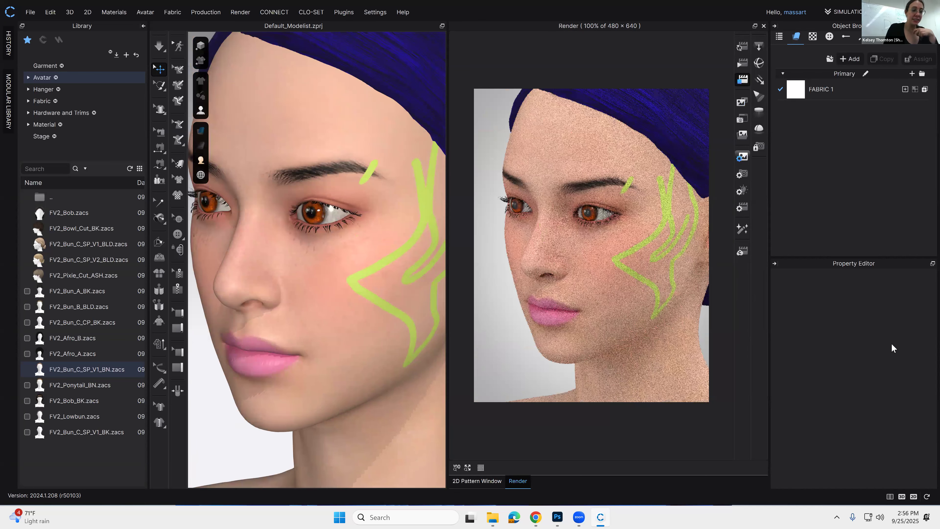
pyautogui.click(898, 327)
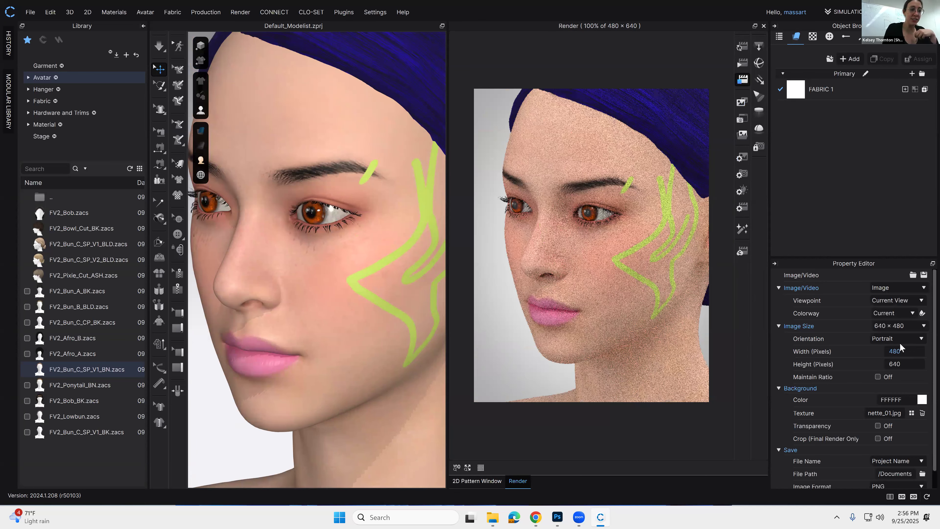
pyautogui.click(903, 362)
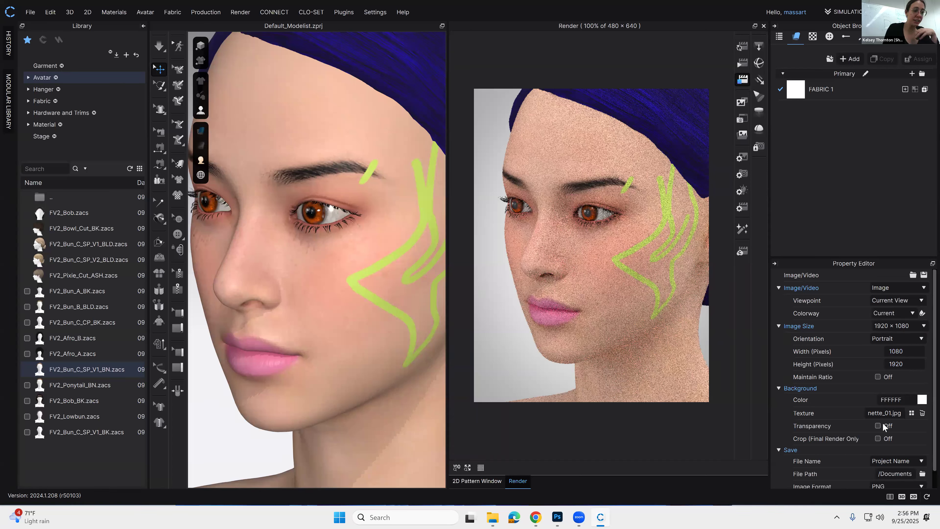
# Step: Run the final render of the face close-up and open the folder containing the saved image
pyautogui.click(742, 64)
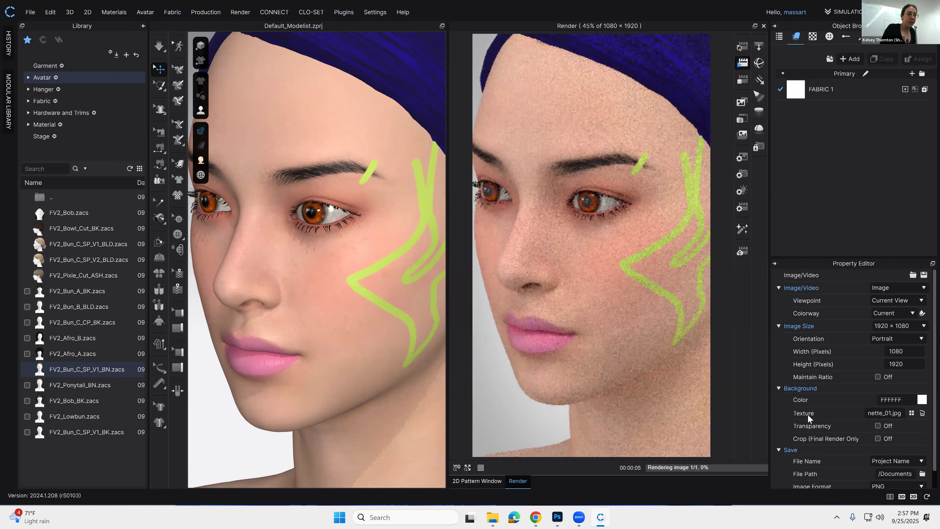
pyautogui.click(921, 474)
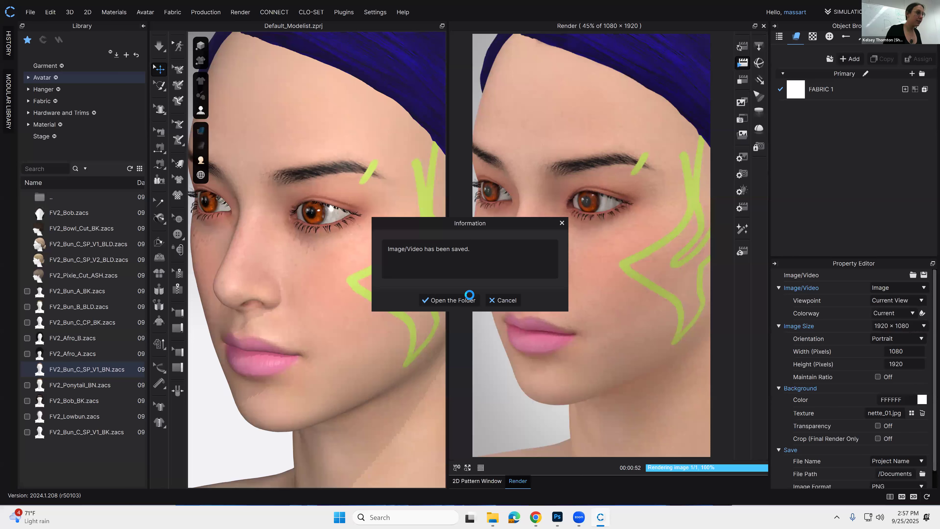
pyautogui.press('Return')
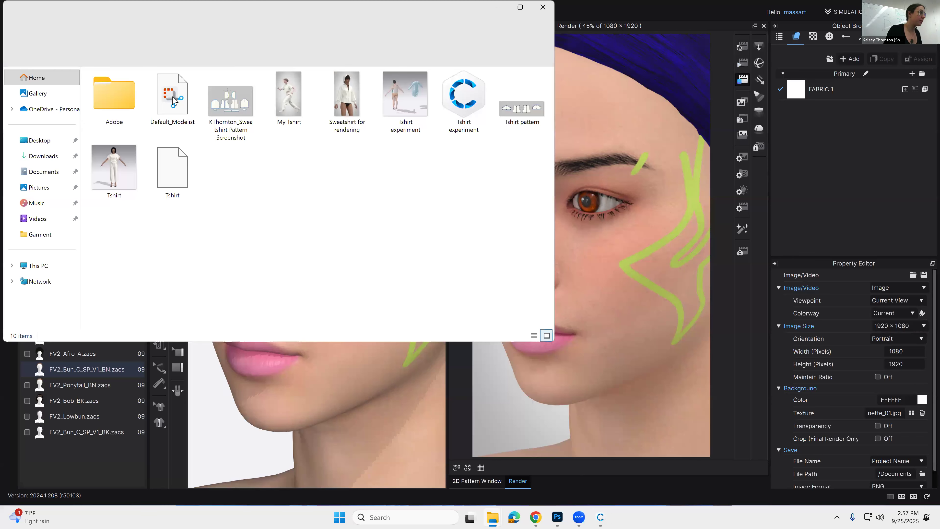
# Step: View the rendered Default_Modelist image in Snipping Tool, in a reduced window placed over the Documents folder
pyautogui.click(173, 98)
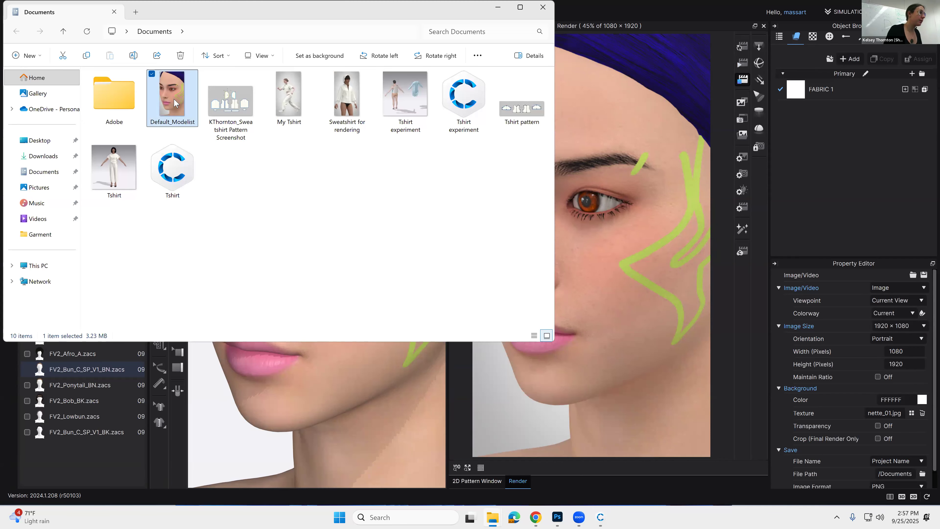
pyautogui.doubleClick(174, 99)
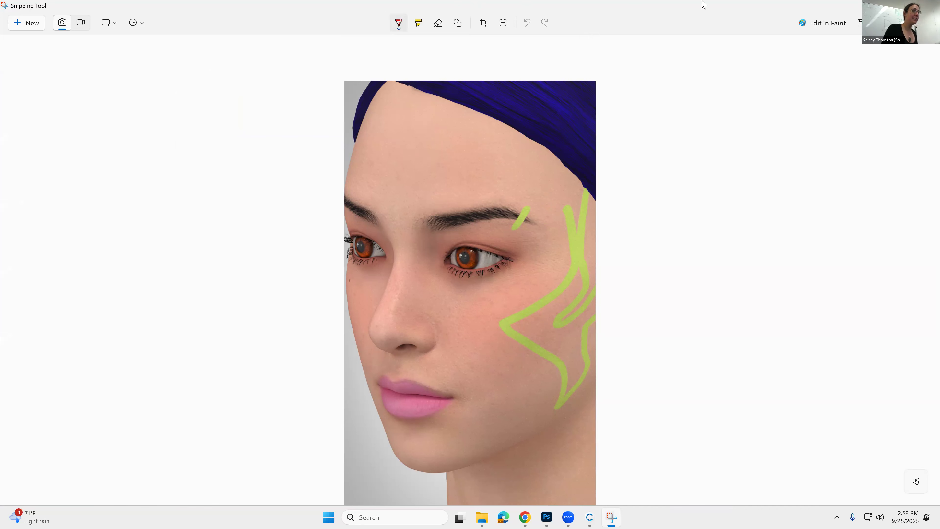
pyautogui.doubleClick(681, 26)
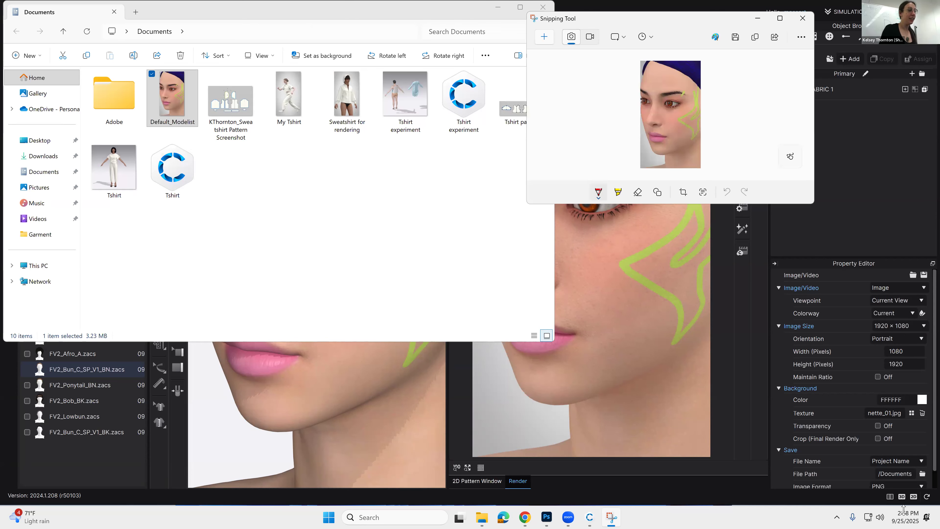
pyautogui.moveTo(665, 17); pyautogui.dragTo(362, 149)
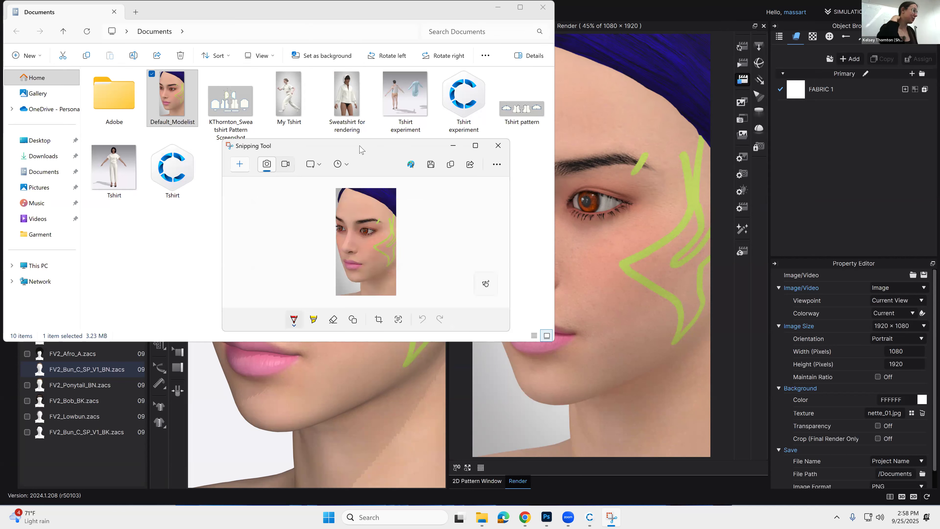